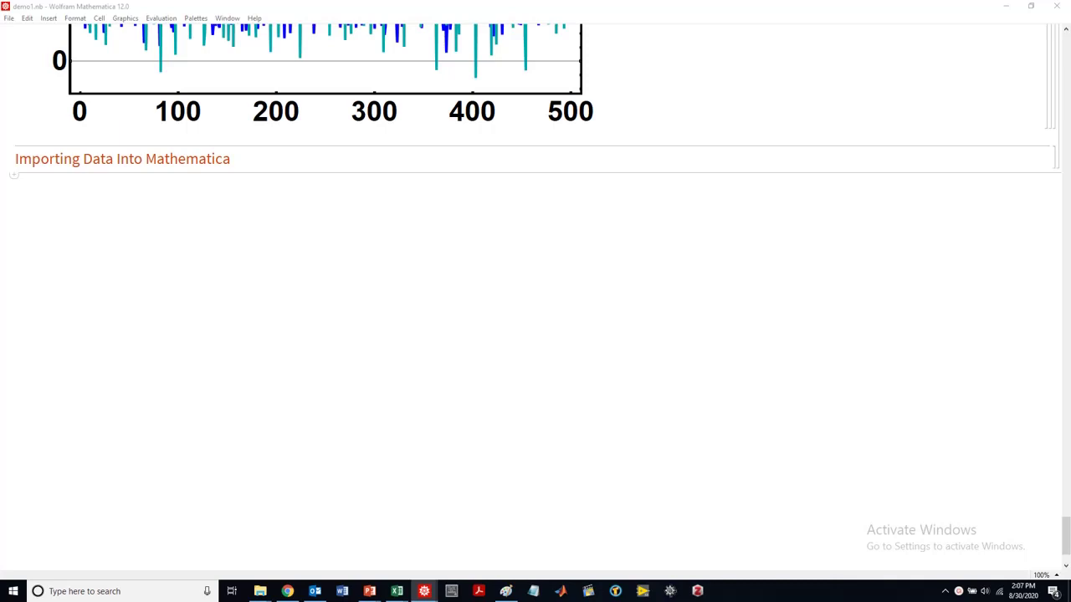
Focus the demo1.nb notebook and open Wolfram Documentation from the Help menu
click(406, 184)
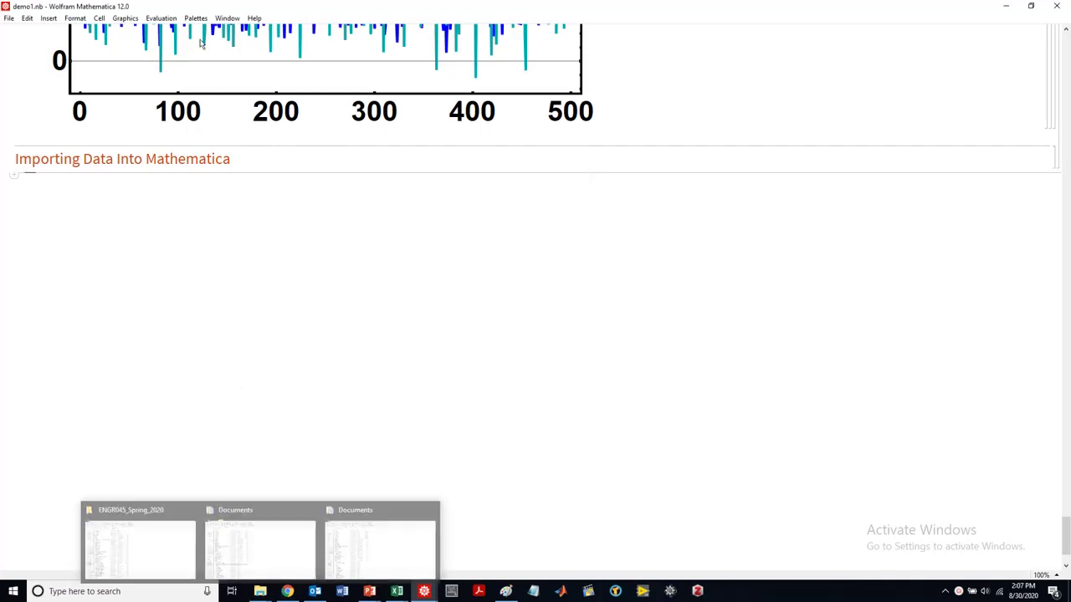
click(254, 17)
Look up the Import function in the Documentation Center
click(289, 29)
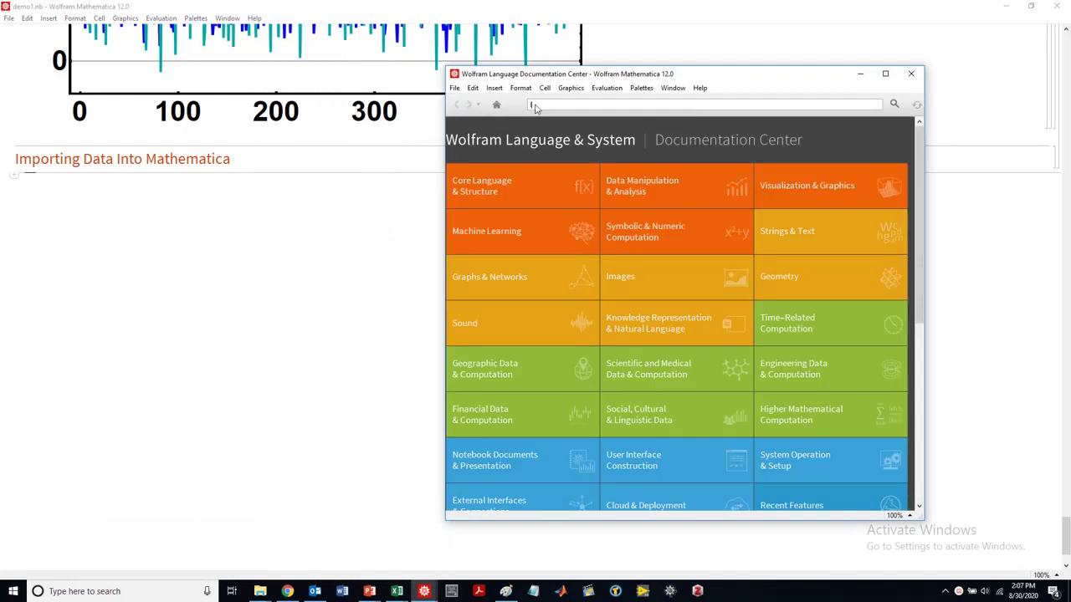
text(Import)
key(Return)
scroll(455, 354, down, 10)
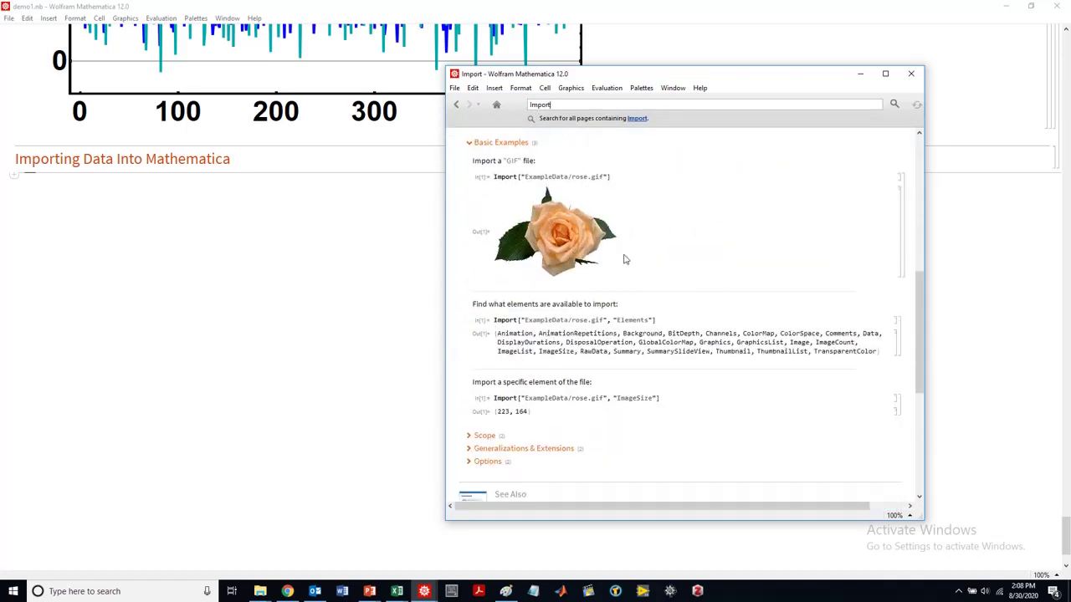
scroll(619, 335, up, 5)
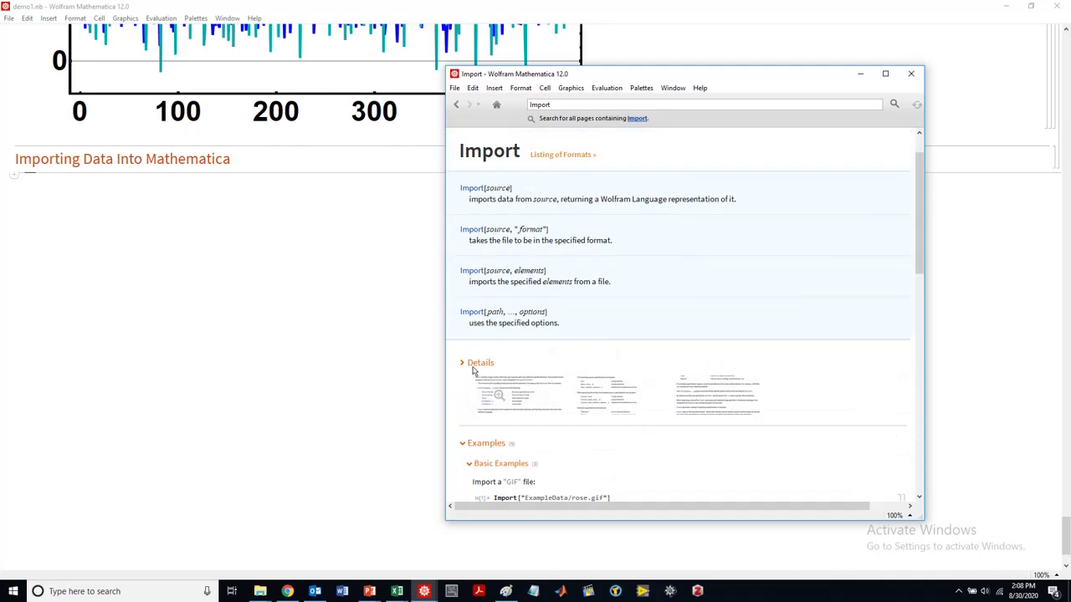
Expand the Details, Scope, Generalizations & Extensions and Options sections of the Import page
click(463, 364)
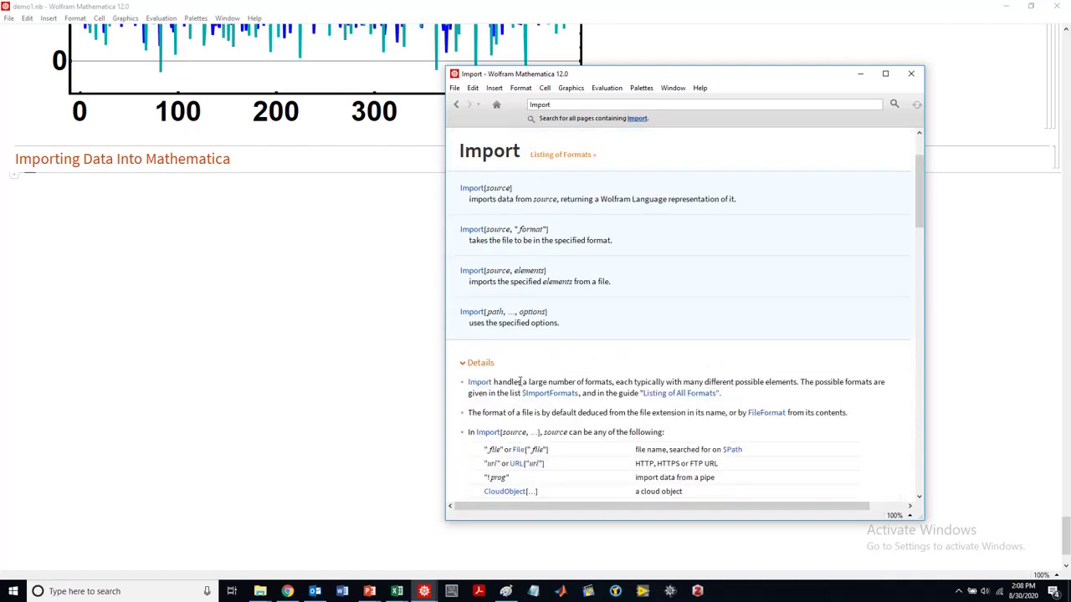
scroll(526, 371, down, 10)
scroll(526, 371, down, 5)
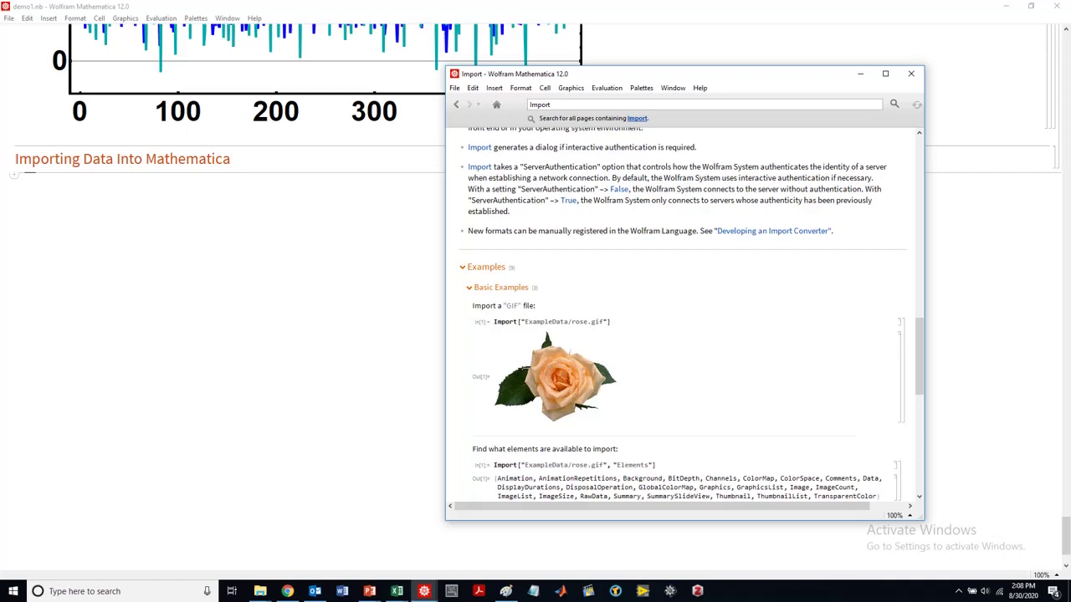
scroll(593, 356, down, 3)
scroll(552, 385, down, 3)
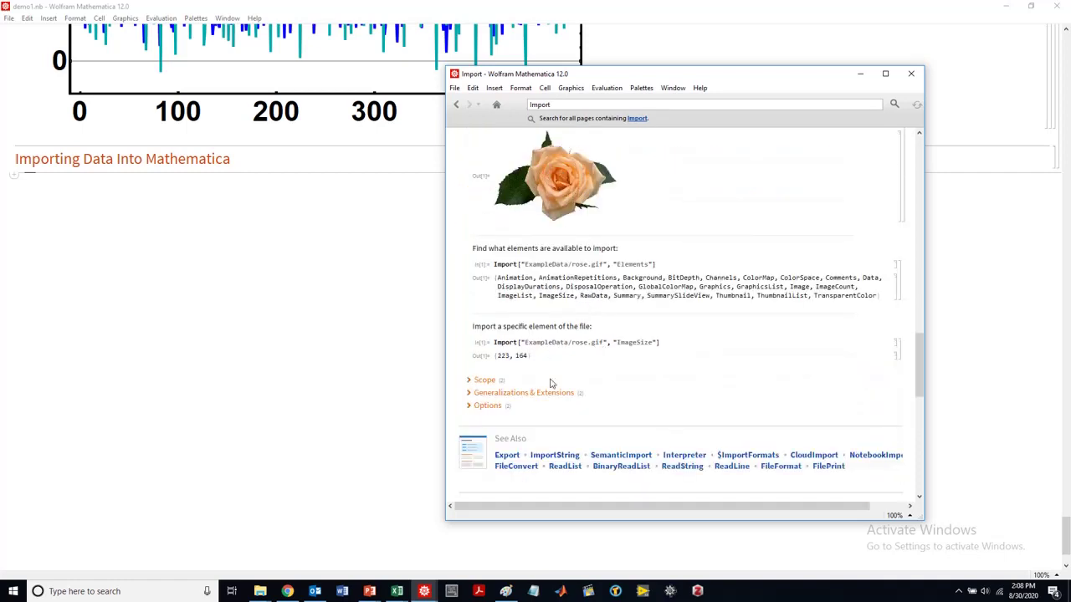
click(485, 339)
scroll(575, 366, down, 3)
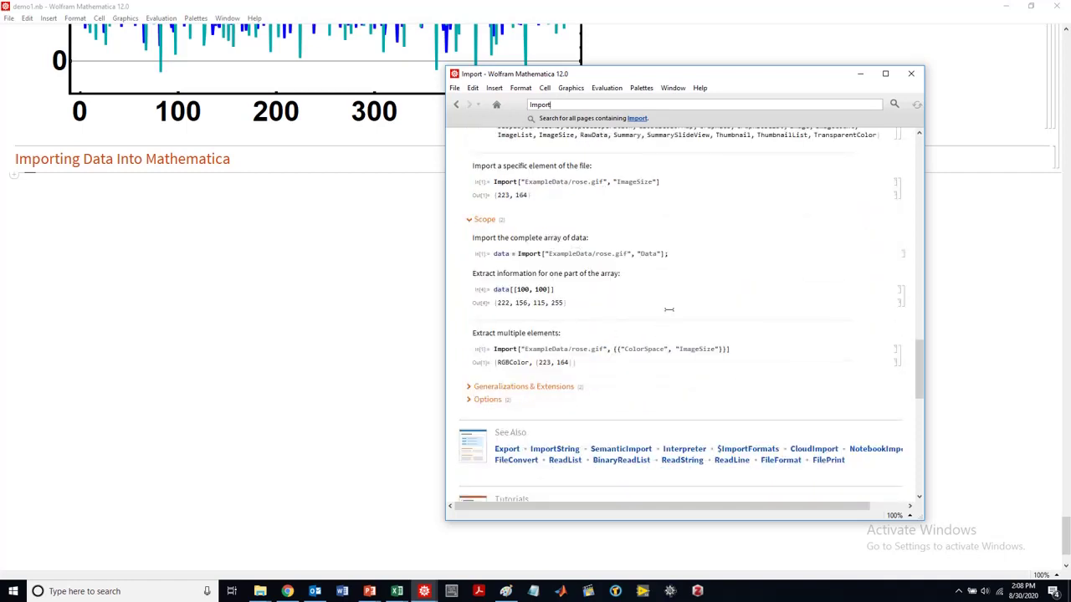
click(482, 390)
scroll(494, 393, down, 12)
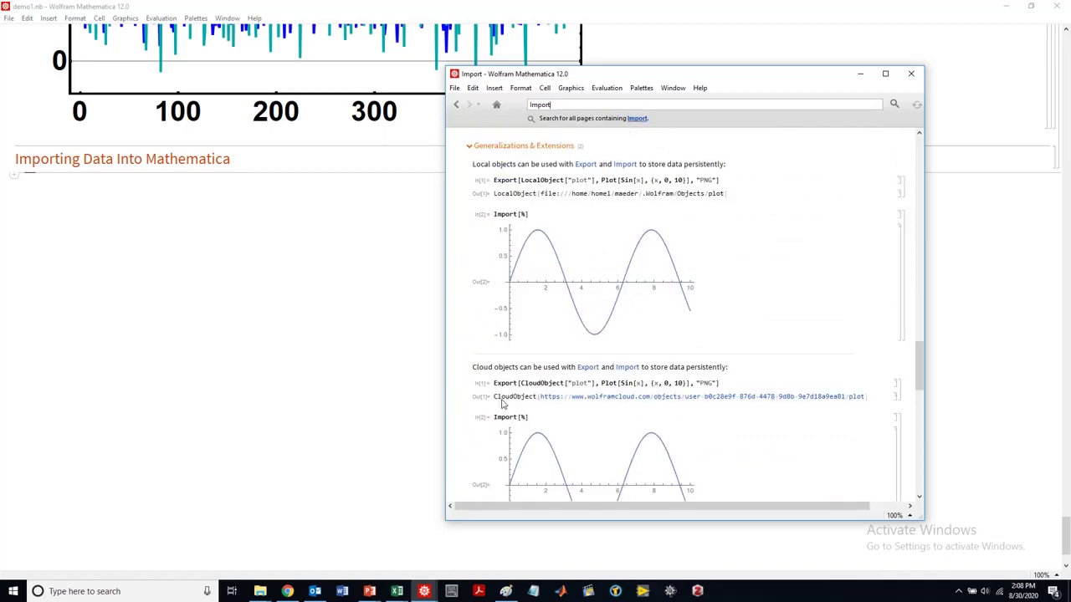
click(486, 243)
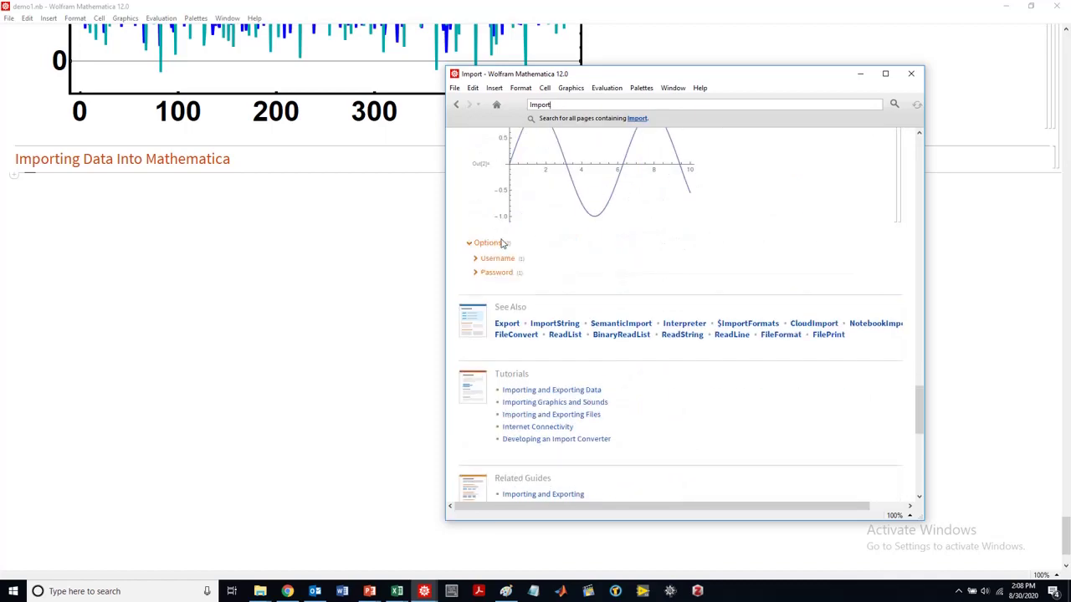
scroll(691, 328, up, 6)
scroll(691, 328, up, 15)
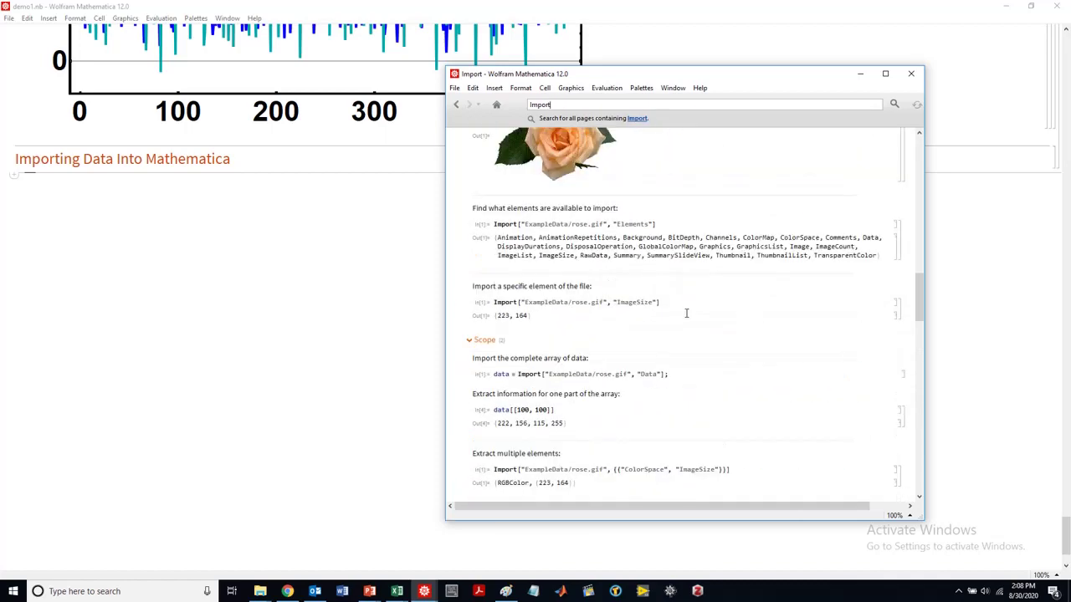
Close the help window and bring up the ENGR045_Spring_2020 folder in File Explorer
click(911, 77)
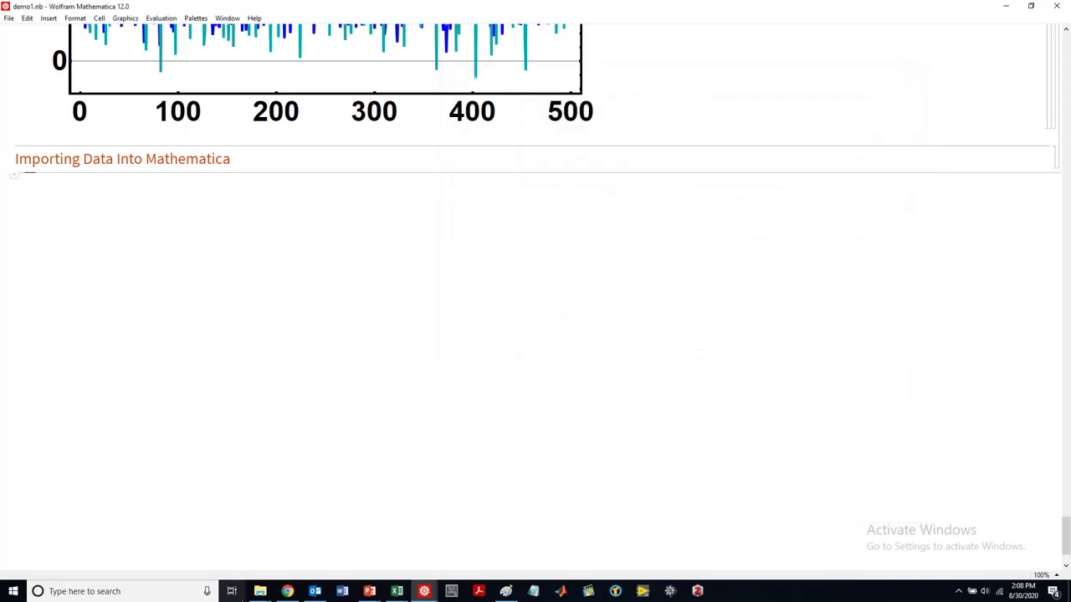
mouse_move(260, 592)
click(188, 544)
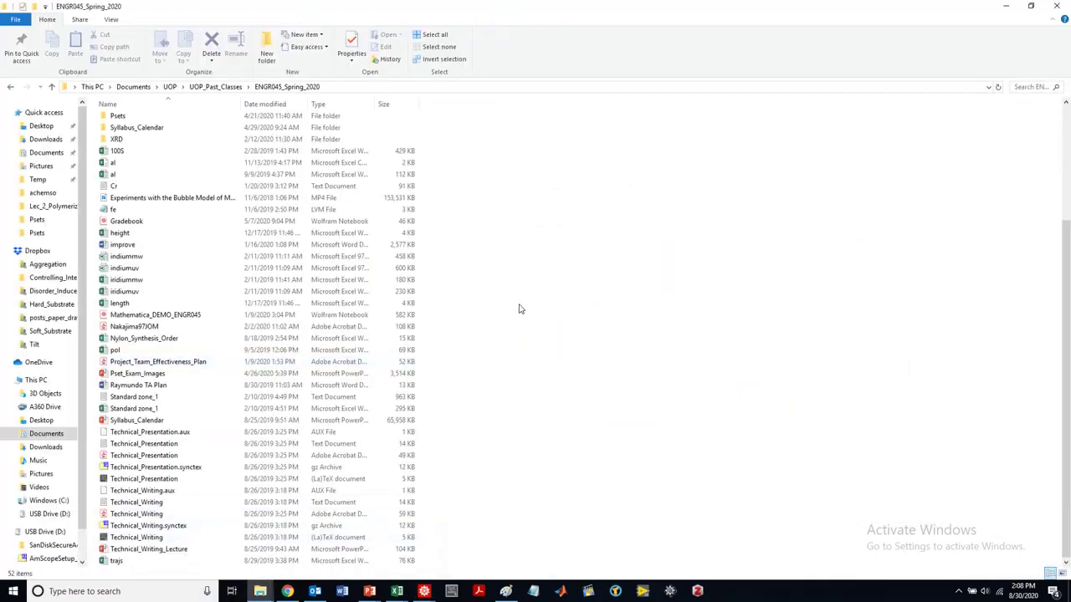
scroll(511, 309, up, 5)
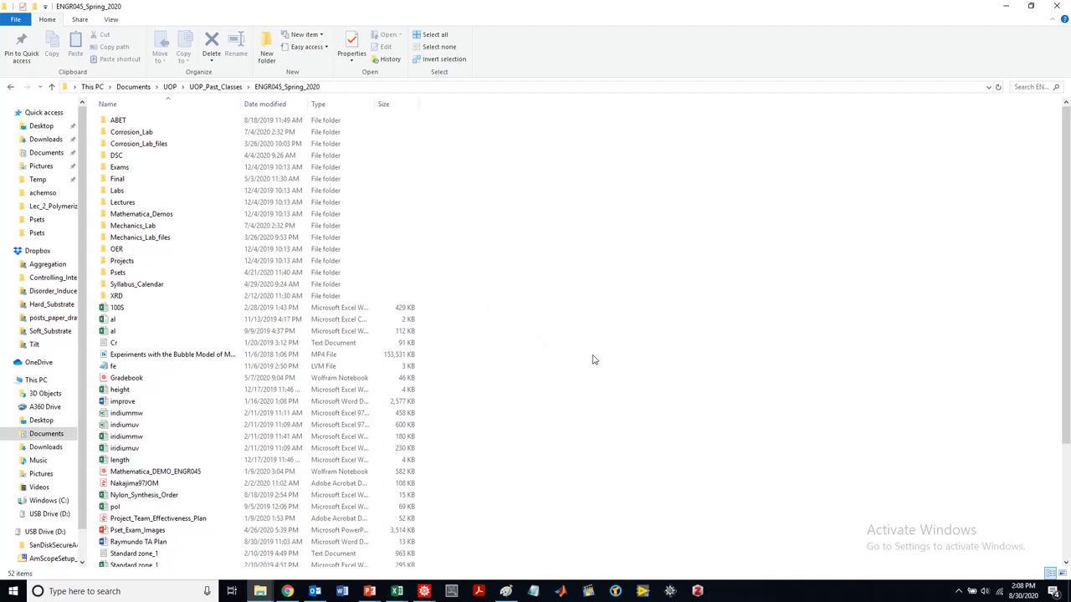
scroll(484, 293, down, 2)
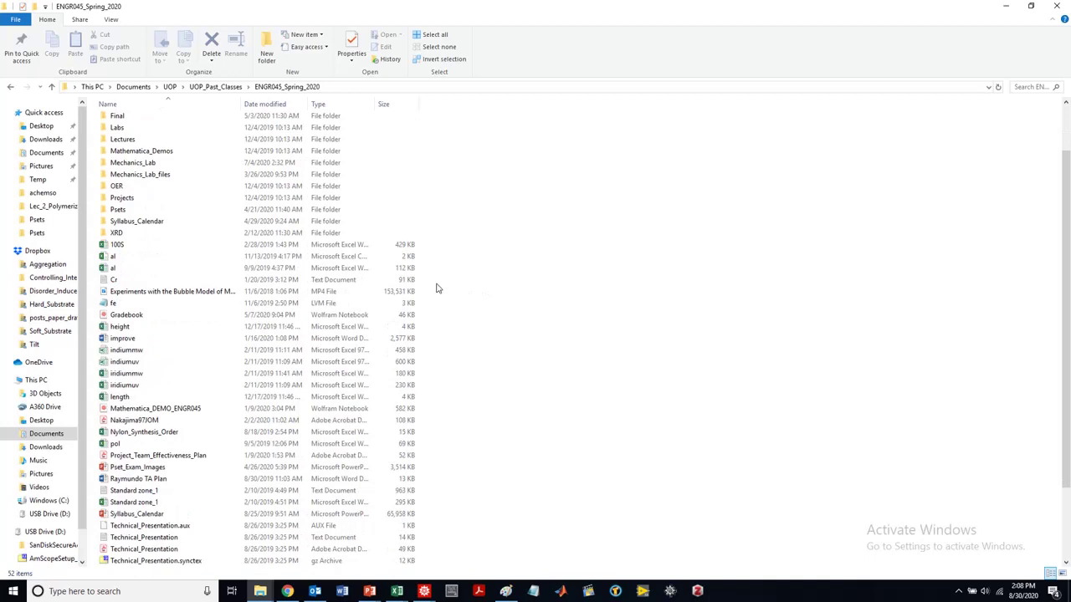
Copy the fe LVM data file
click(189, 307)
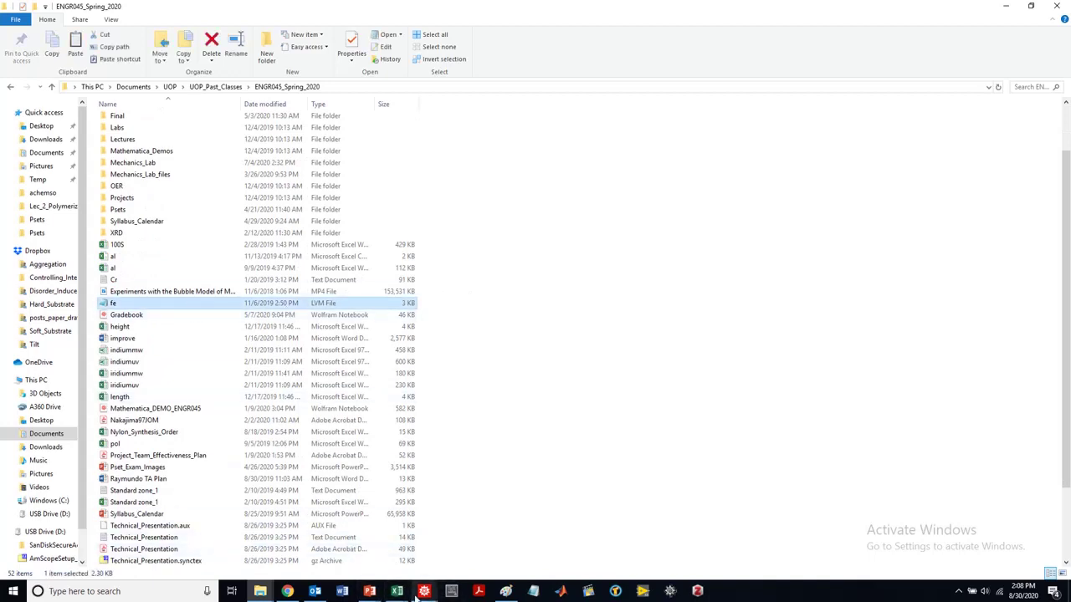
mouse_move(416, 596)
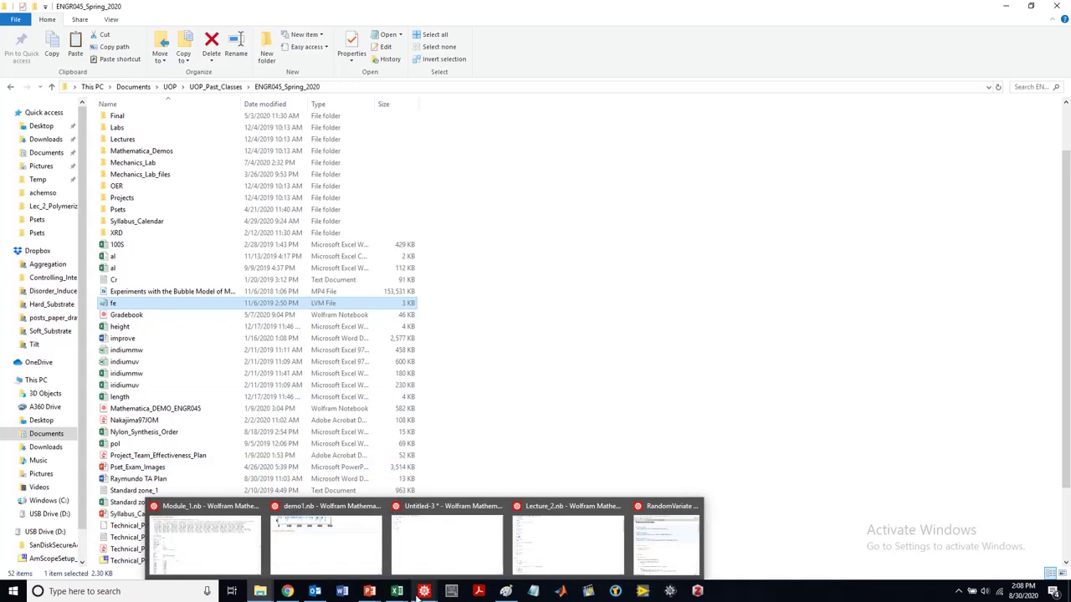
right_click(211, 307)
click(238, 472)
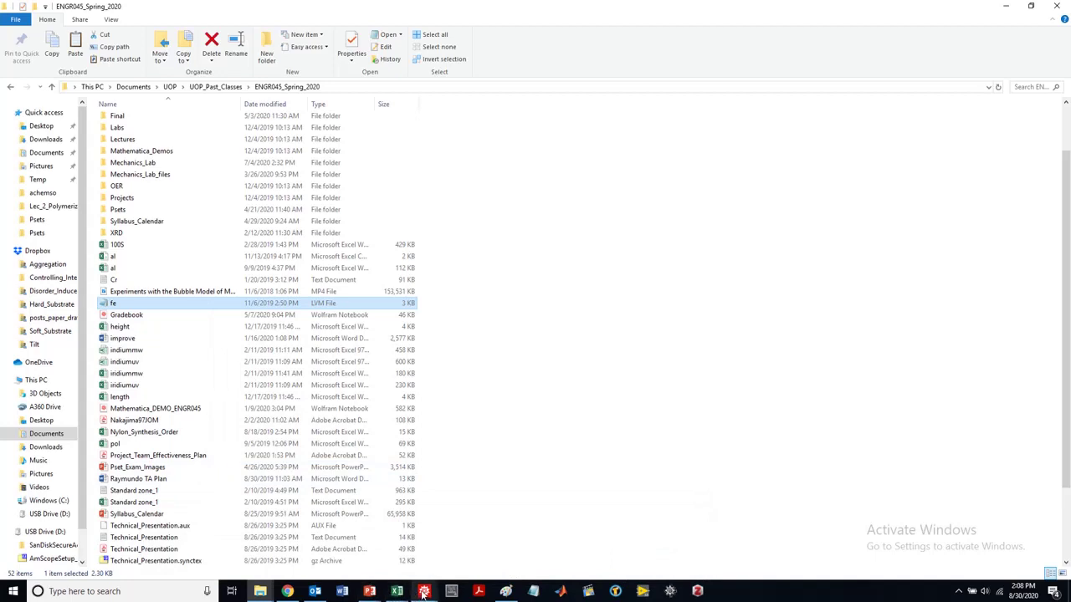
mouse_move(423, 593)
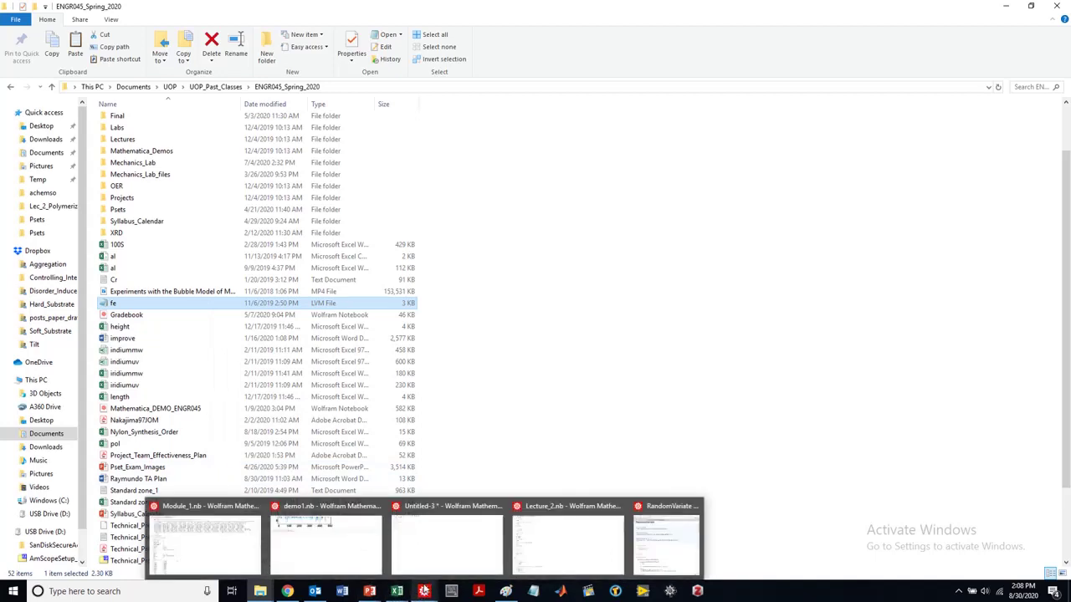
Import the pasted fe.lvm path as "Data" into rdatafe and evaluate it
click(330, 552)
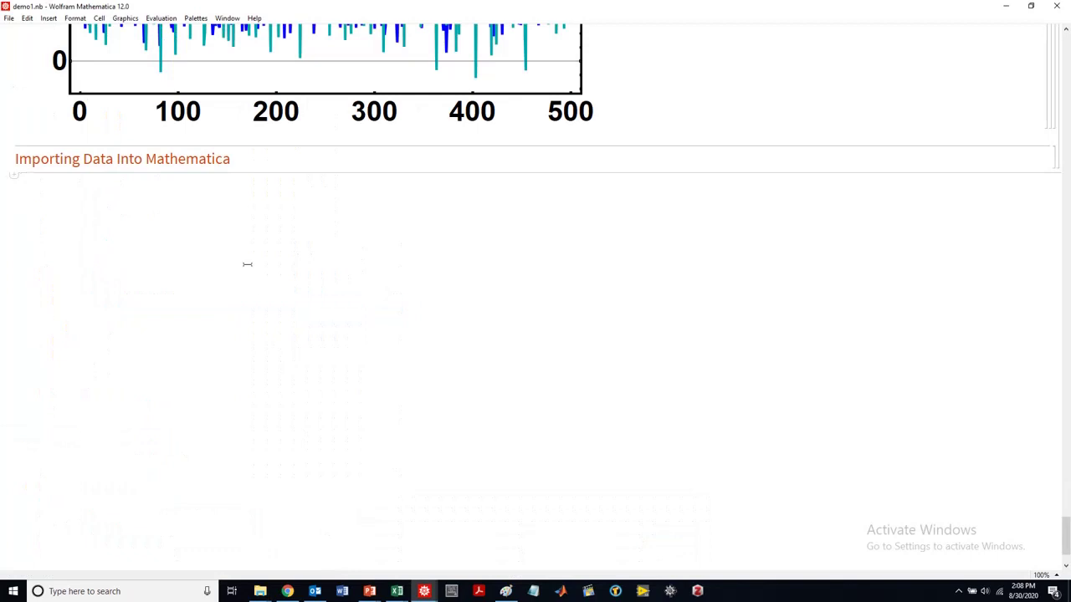
text(rdatafe =)
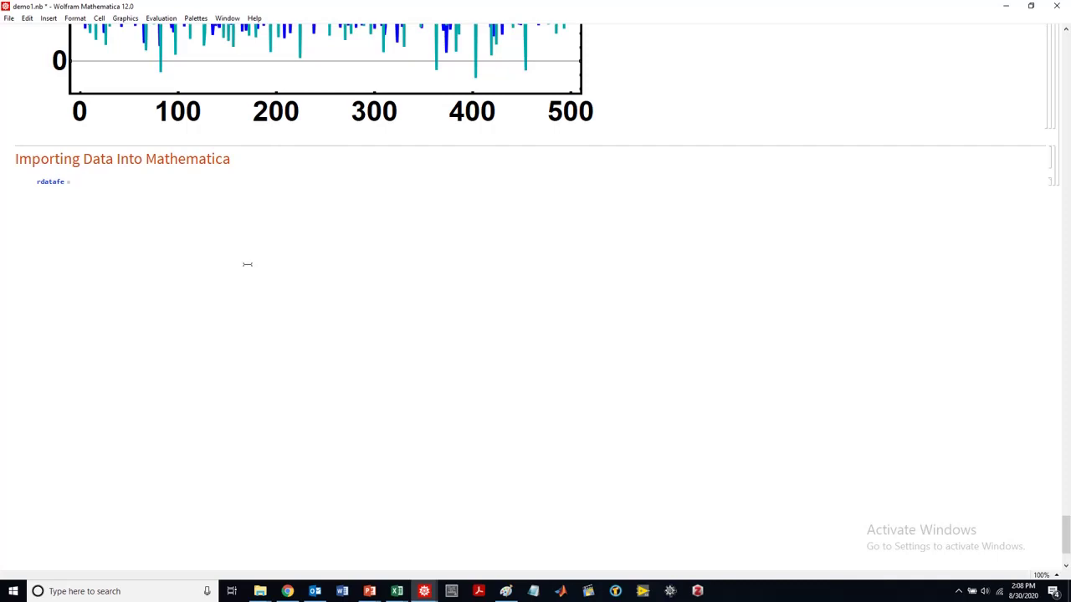
text( Import[)
key(ctrl+v)
text(])
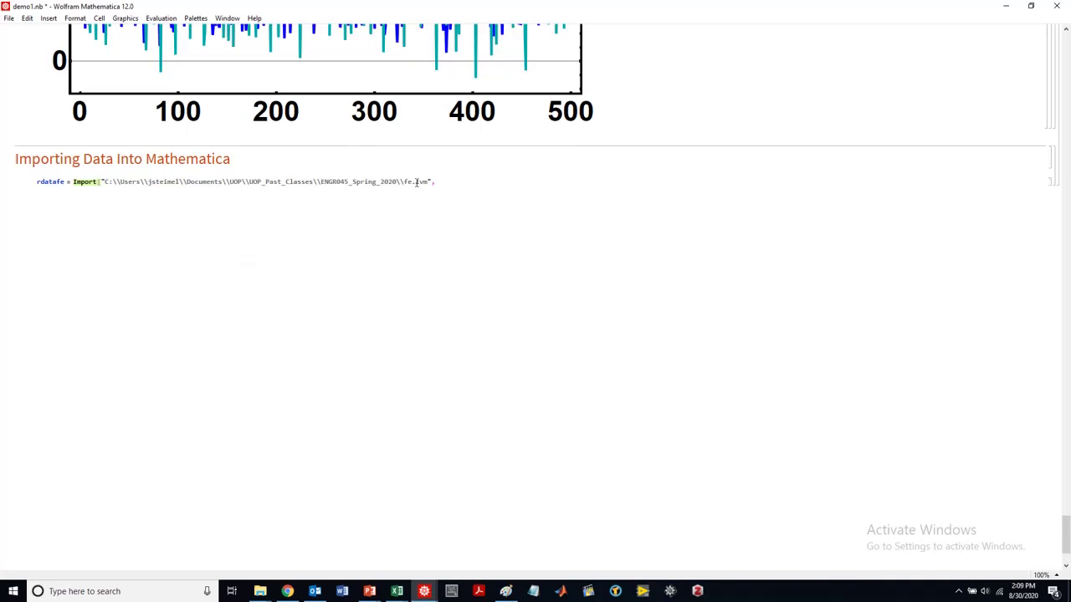
text(, "Data")
key(shift+Return)
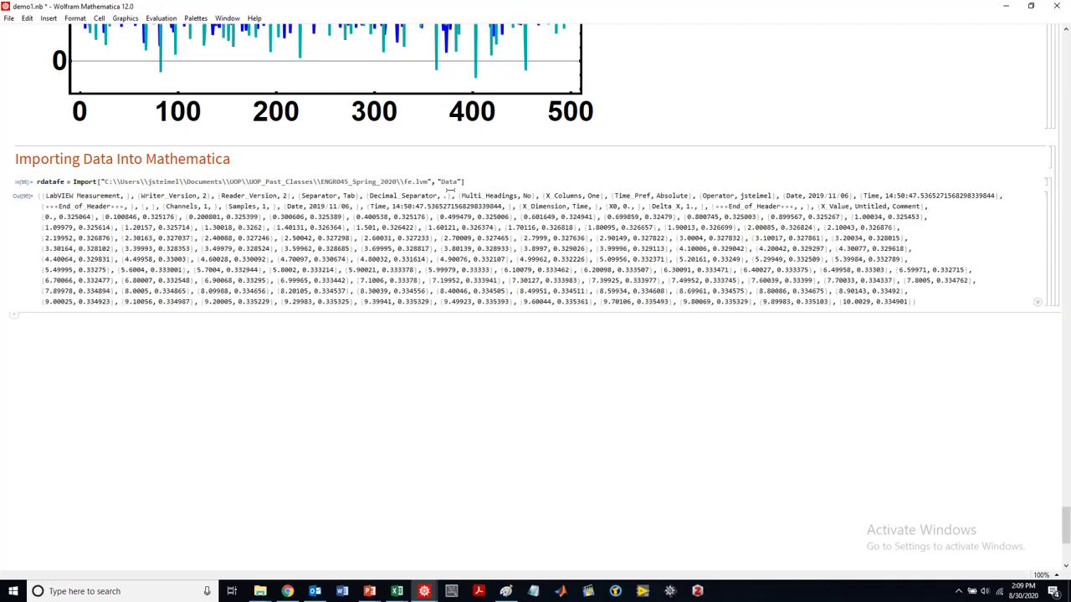
scroll(335, 217, down, 3)
scroll(216, 194, up, 2)
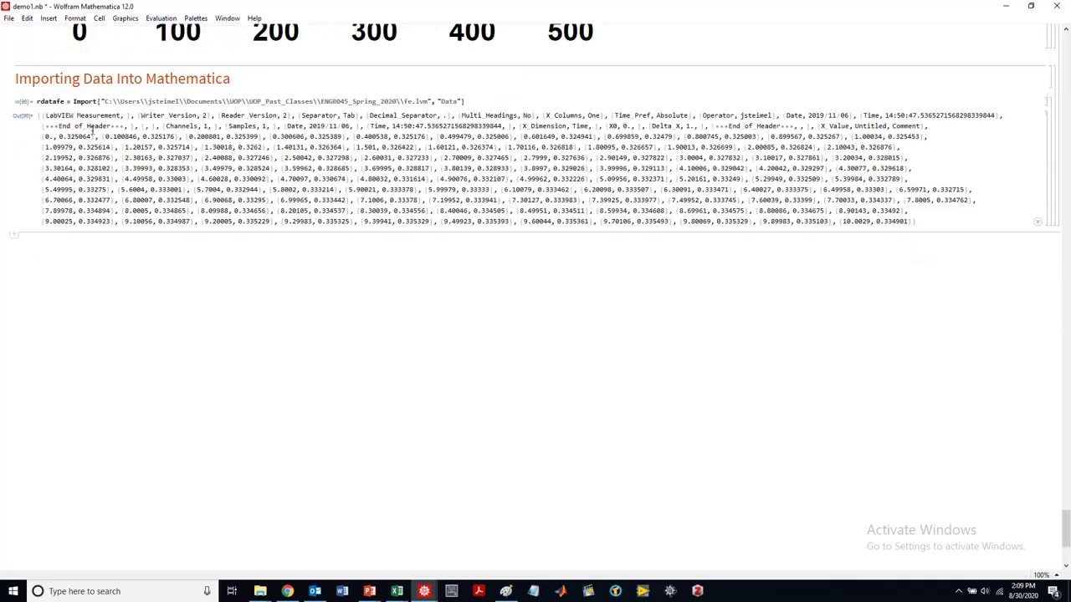
click(423, 141)
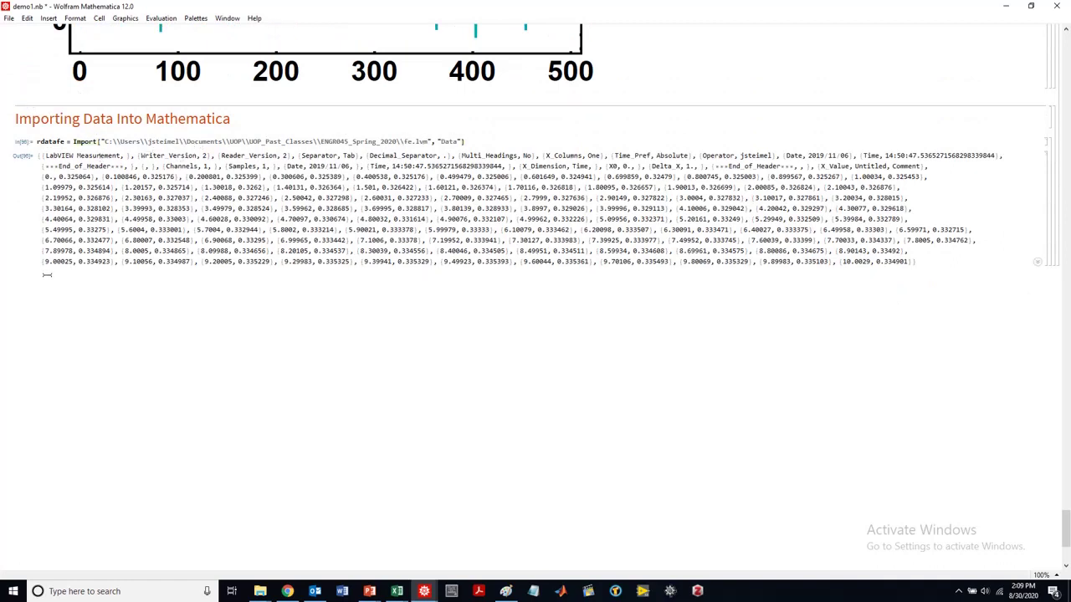
Display rdatafe // TableForm and inspect the header rows and first value 0.325064
click(104, 276)
text(rdatafe // Tabl)
key(Return)
key(shift+Return)
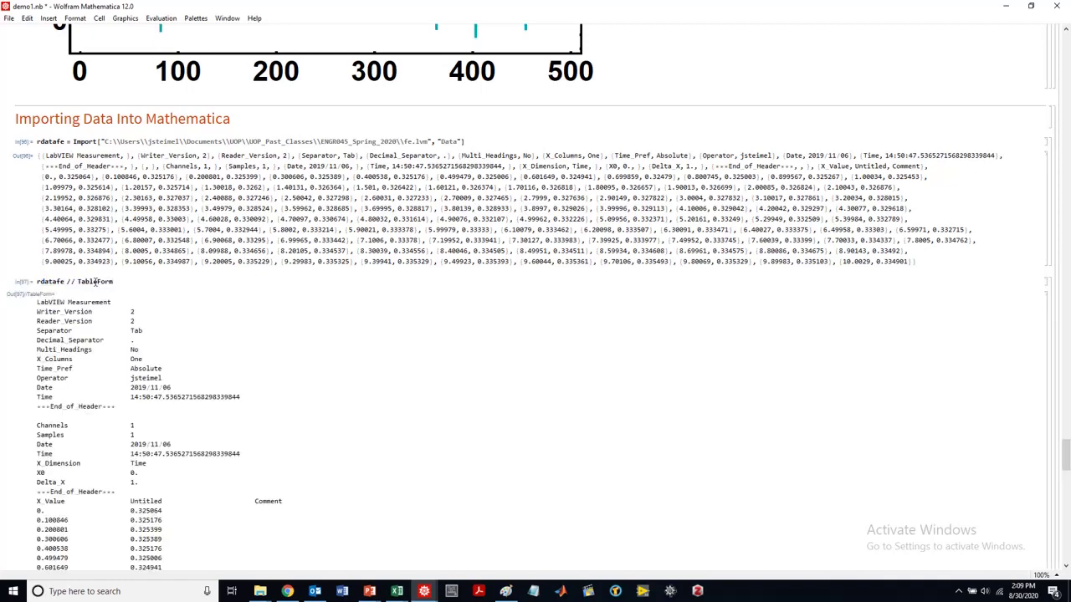
scroll(95, 283, down, 3)
drag(34, 182, 201, 333)
scroll(206, 332, down, 3)
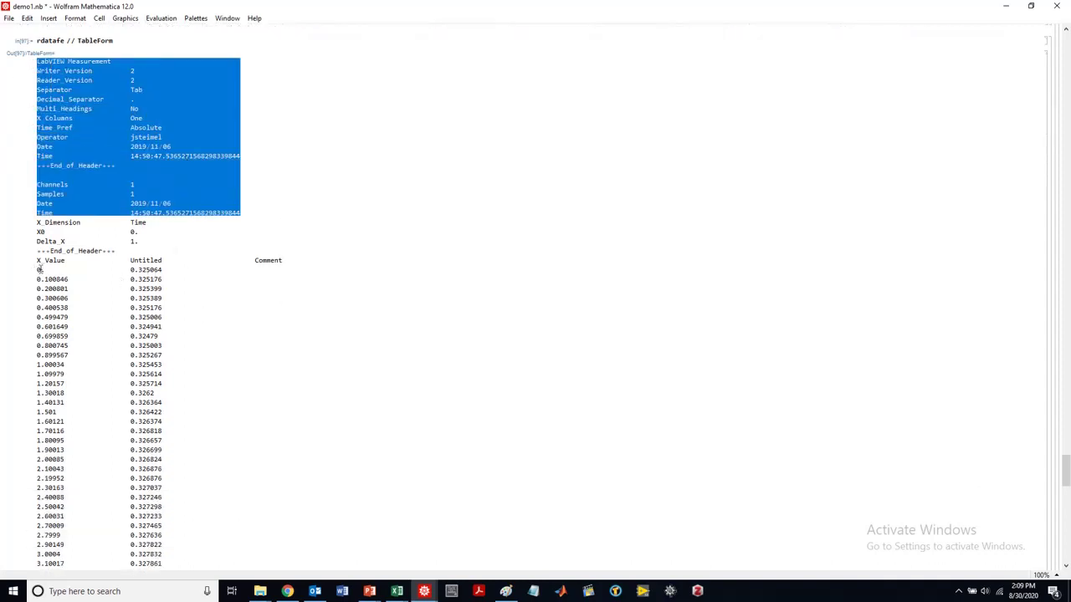
drag(129, 270, 159, 271)
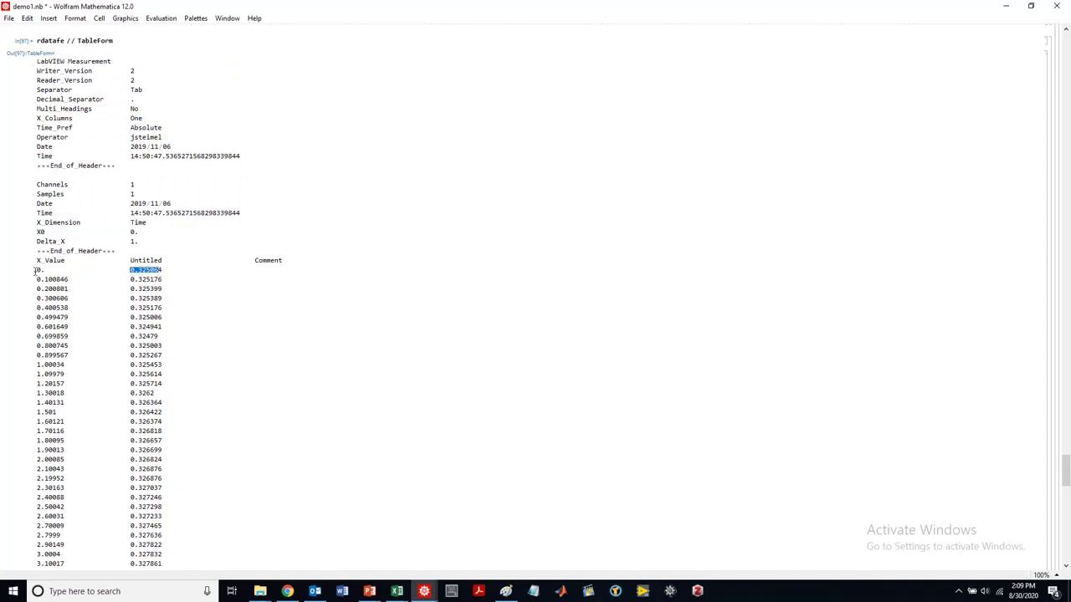
scroll(37, 270, down, 3)
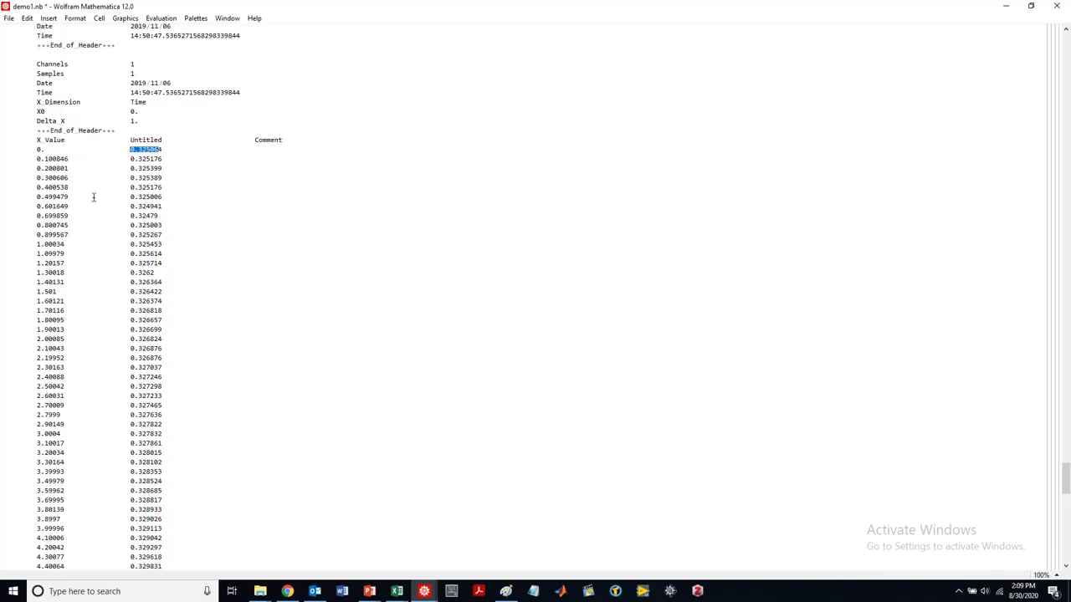
Select the table output, then select the rdatafe // TableForm input text
triple_click(31, 149)
click(31, 149)
scroll(71, 192, down, 3)
scroll(76, 217, up, 8)
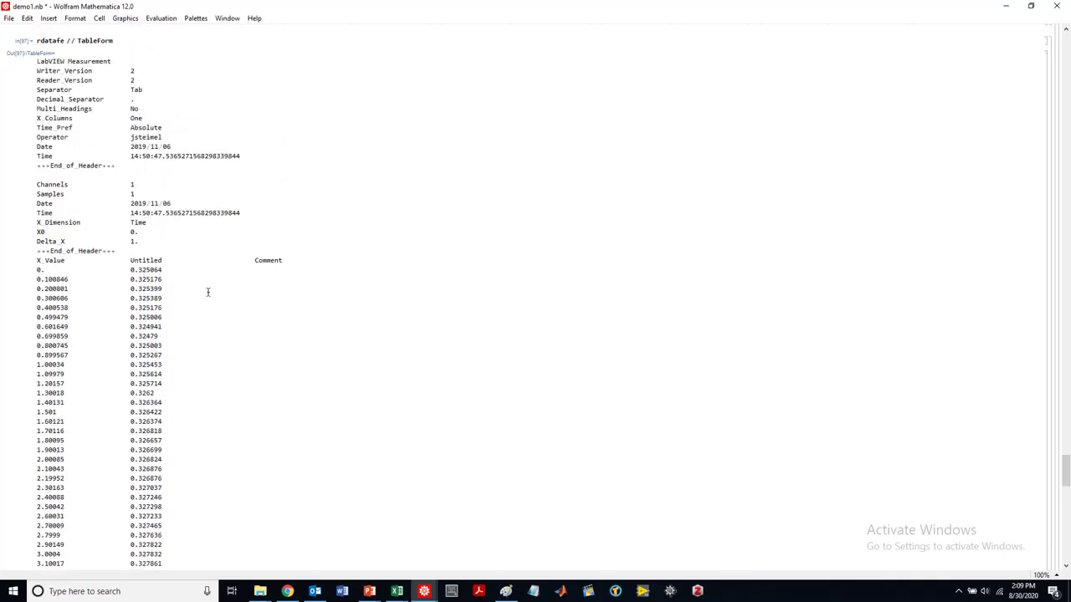
scroll(114, 204, up, 3)
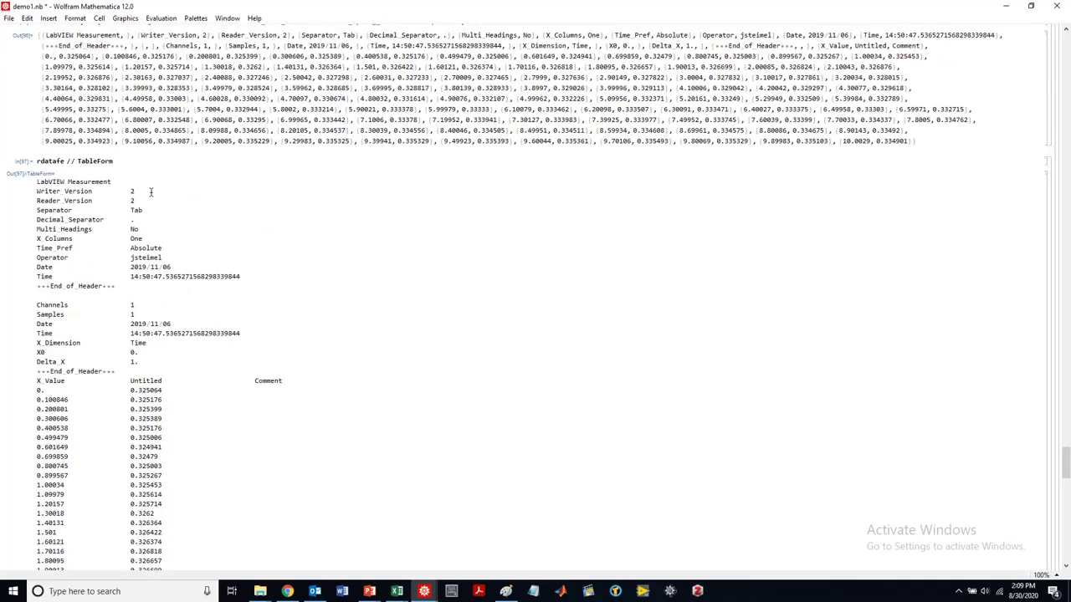
click(143, 163)
key(shift+Left)
key(shift+Left)
key(shift+Left)
key(shift+Left)
key(shift+Left)
key(shift+Left)
key(shift+Left)
key(shift+Left)
key(shift+Left)
key(shift+Left)
key(shift+Left)
key(shift+Left)
key(shift+Left)
key(shift+Left)
key(shift+Left)
key(shift+Left)
key(shift+Left)
key(shift+Left)
key(shift+Left)
Replace the TableForm cells with rdatafe[[1 ;; 50]] // TableForm showing the first 50 elements
click(1052, 166)
key(Delete)
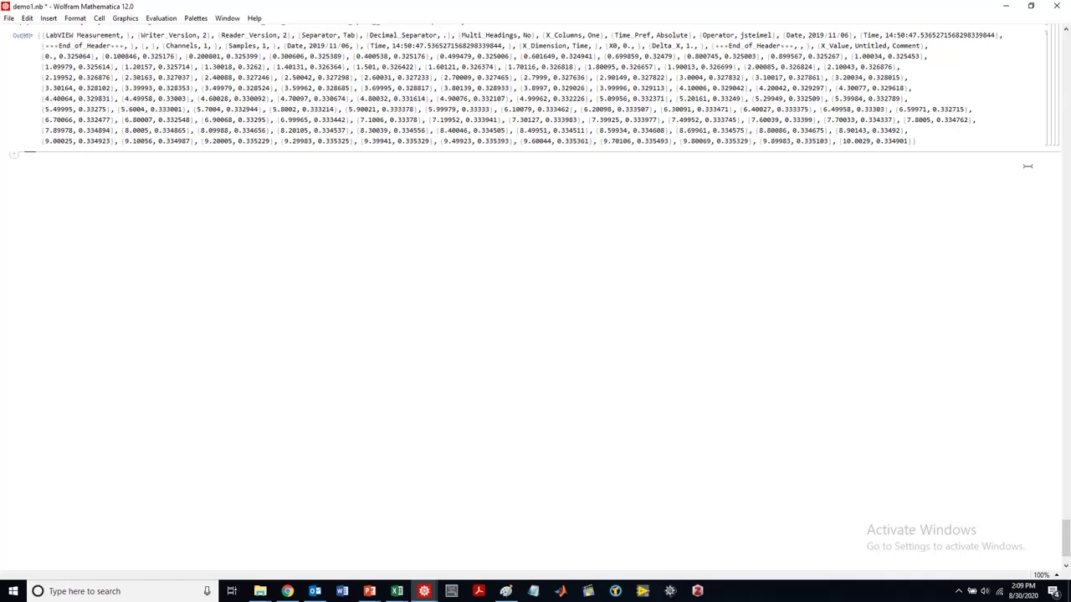
scroll(582, 177, up, 3)
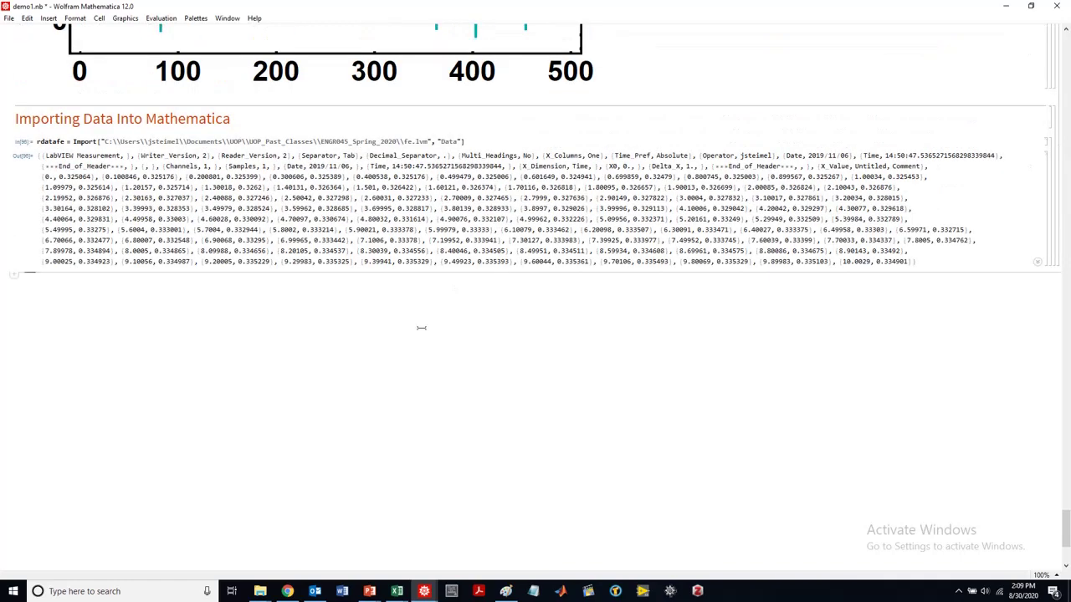
text(rdatafe)
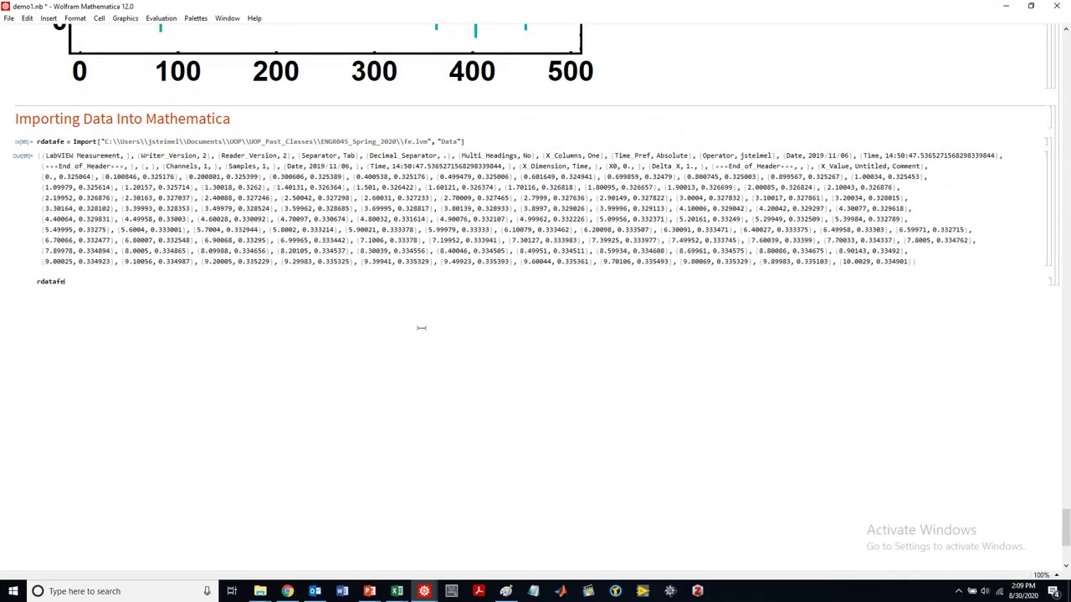
text([[1 ;; 50]])
key(shift+Return)
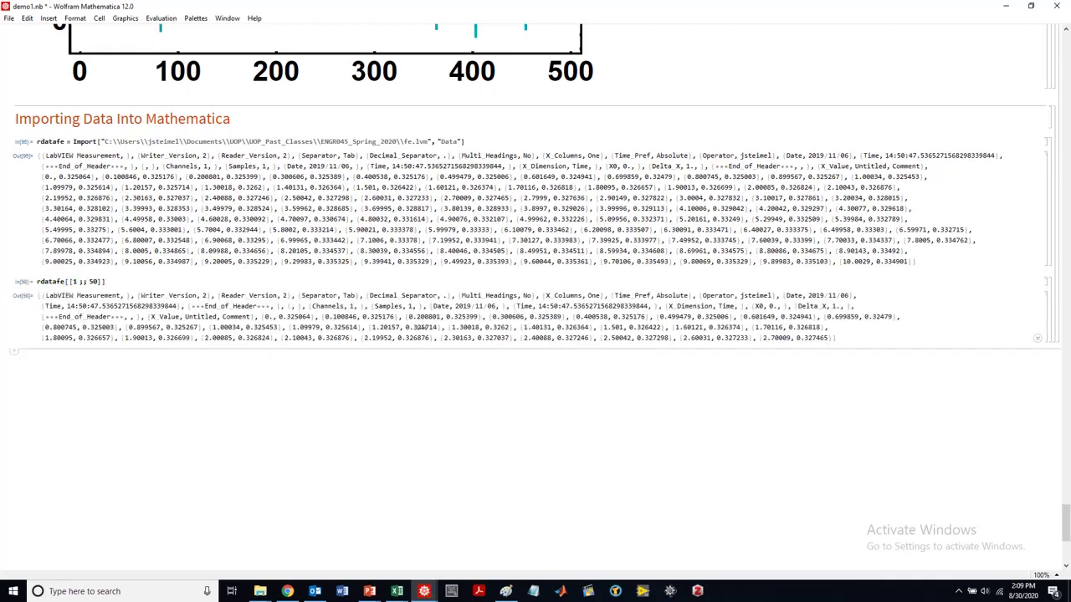
click(130, 281)
text(//)
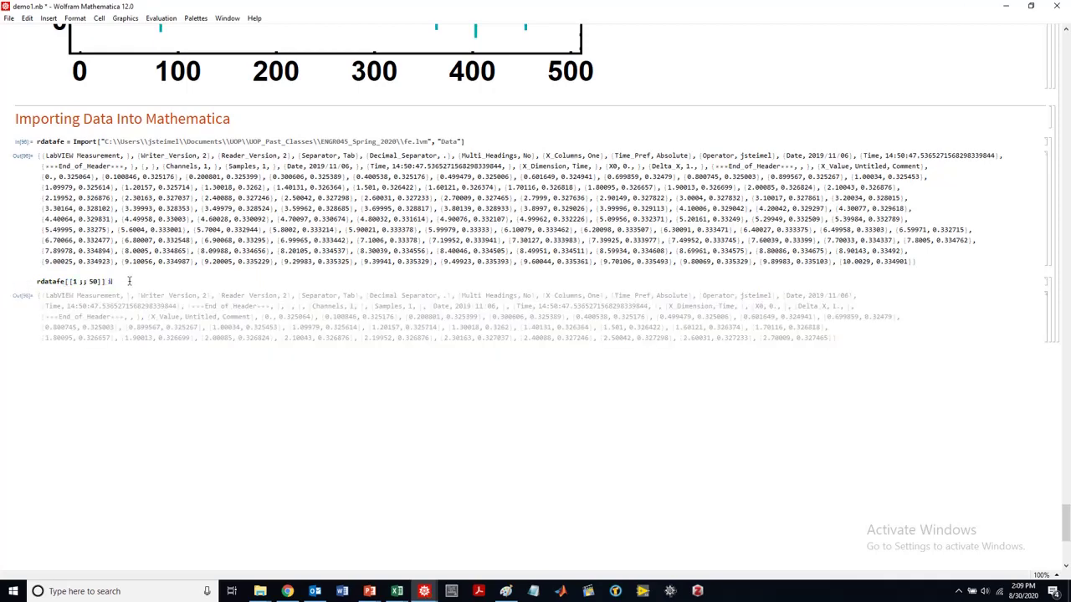
text( TableForm)
key(shift+Return)
scroll(150, 318, down, 4)
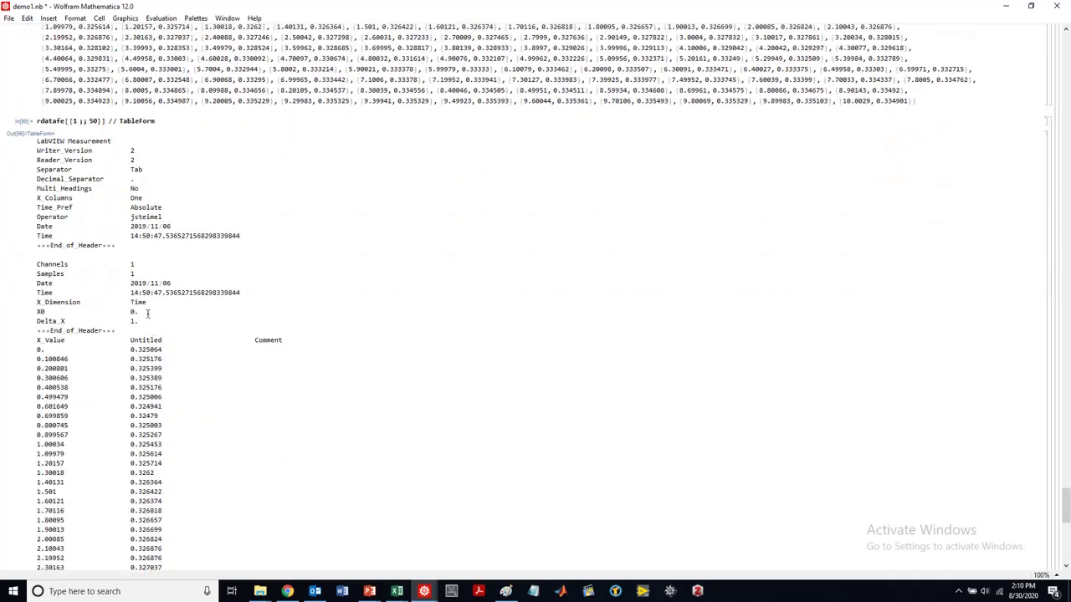
scroll(217, 322, up, 1)
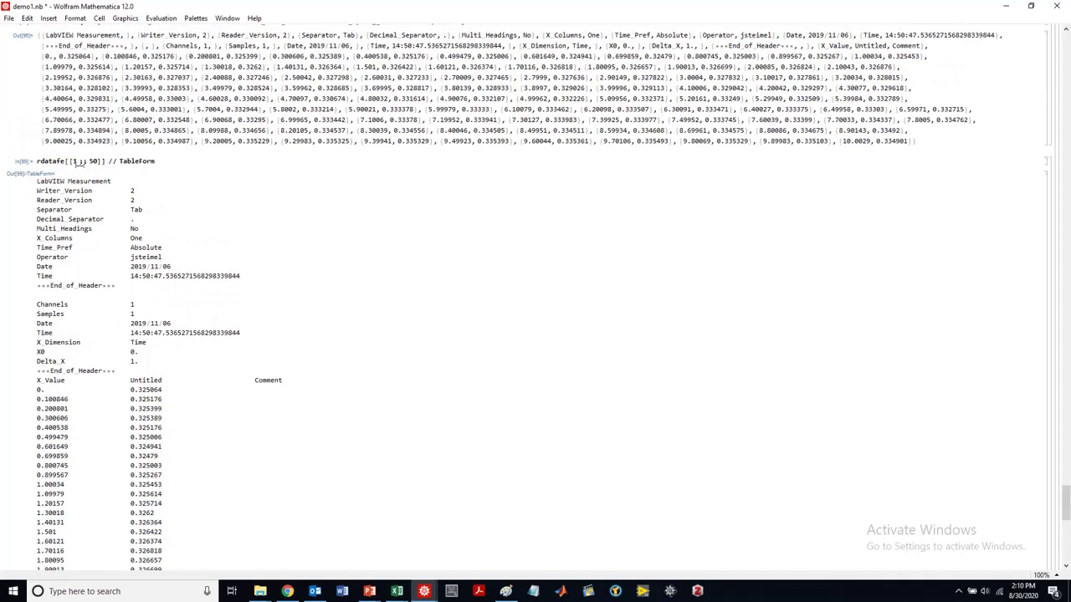
Change the range to start at 20, then 23, and end at -1 to drop headers
text(20)
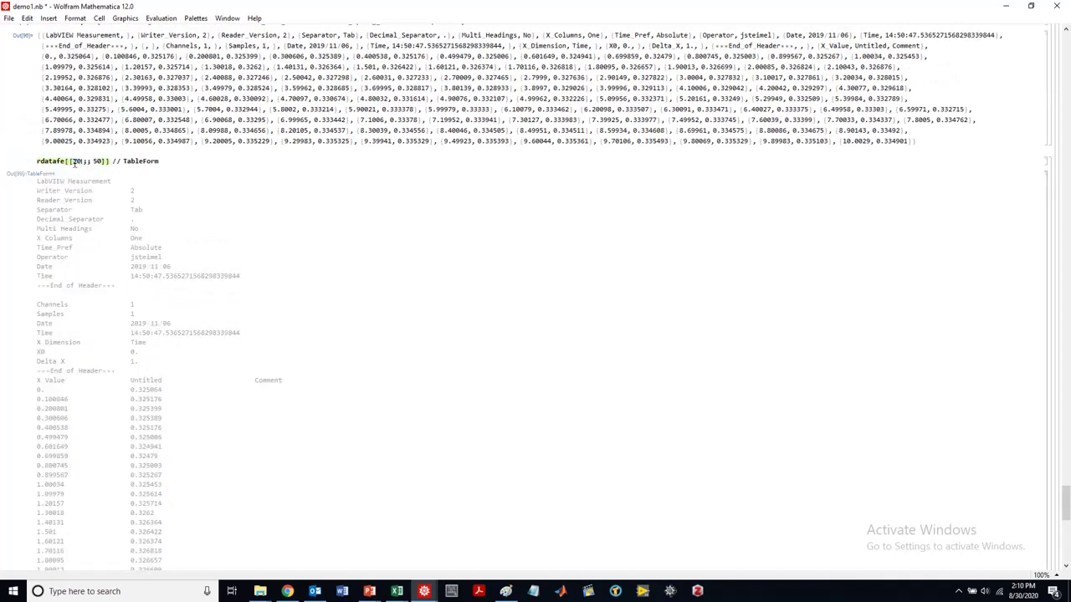
key(shift+Return)
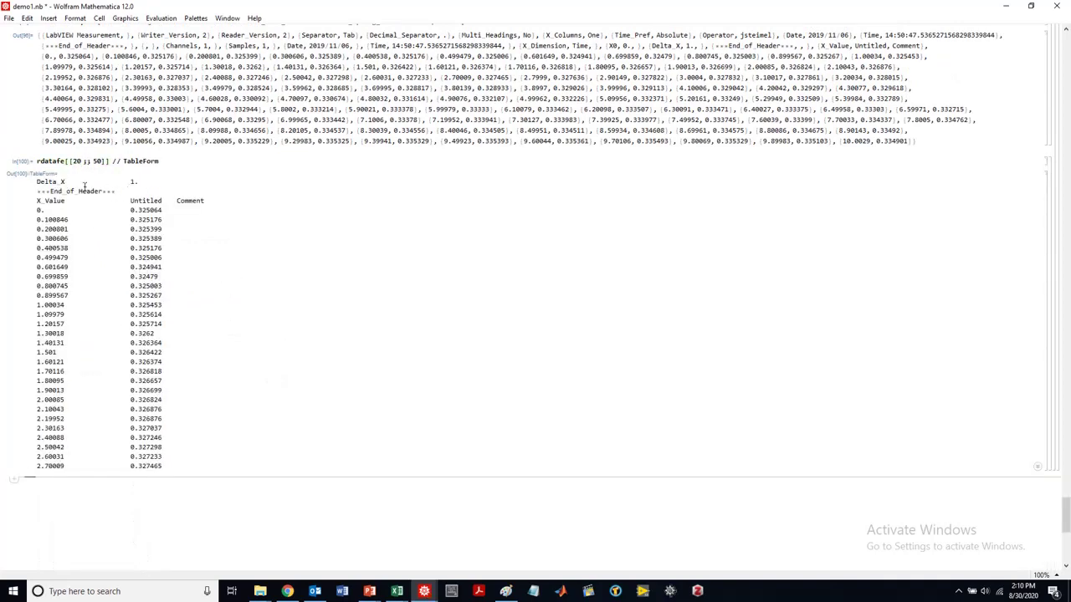
triple_click(62, 182)
click(62, 181)
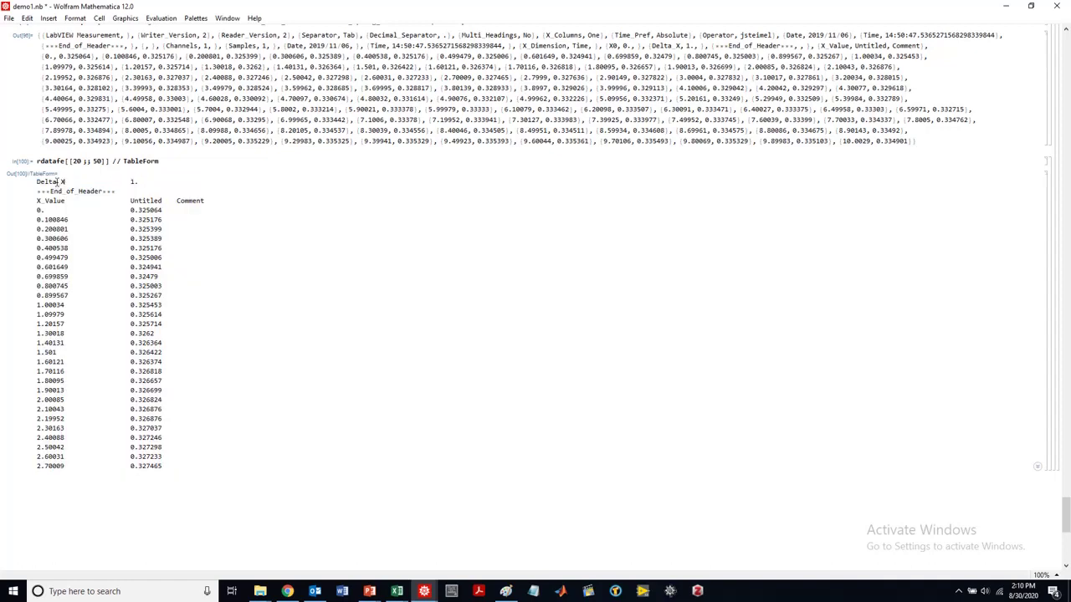
double_click(77, 161)
text(23)
key(shift+Return)
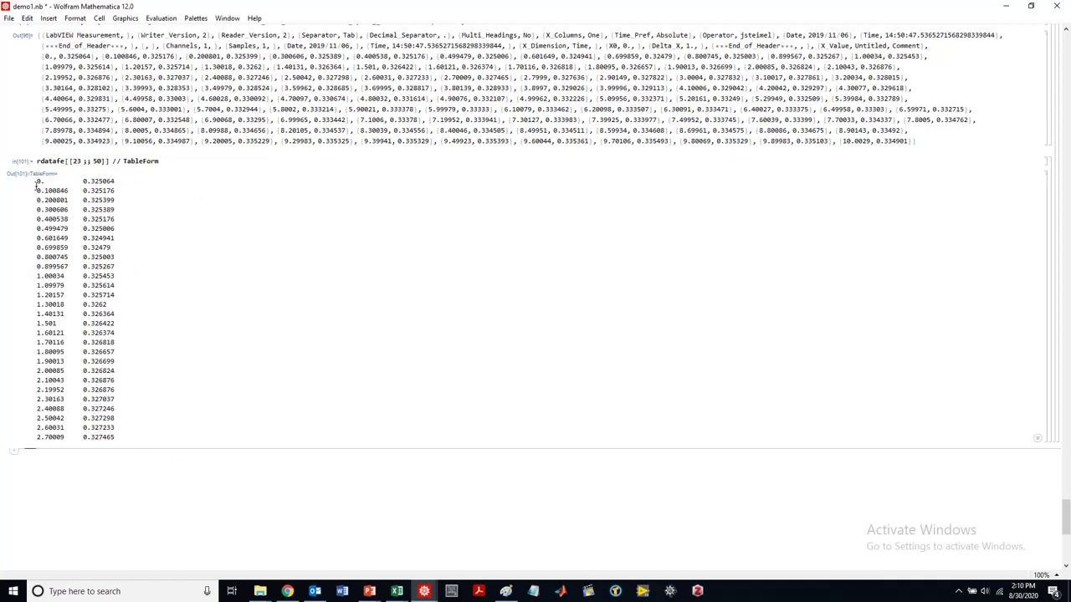
double_click(95, 162)
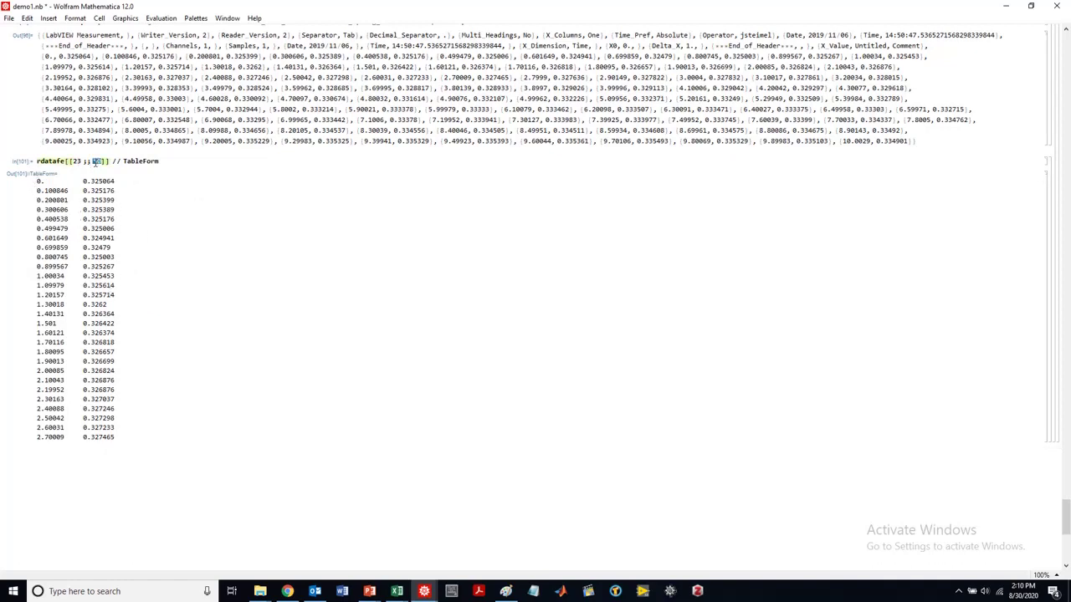
text(-1)
key(shift+Return)
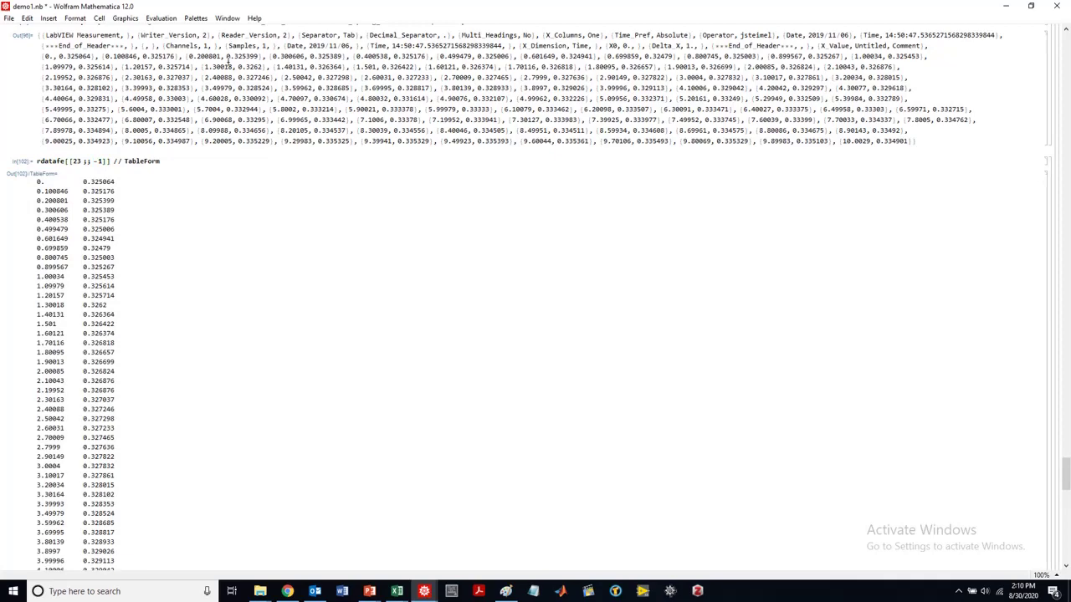
scroll(198, 234, down, 15)
scroll(134, 297, up, 10)
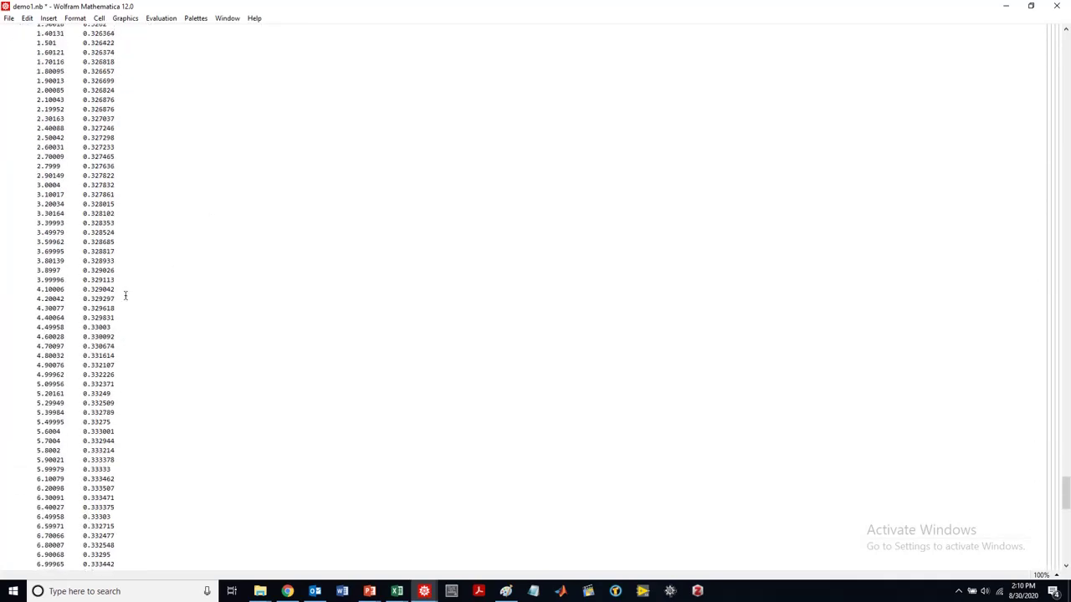
scroll(126, 296, up, 5)
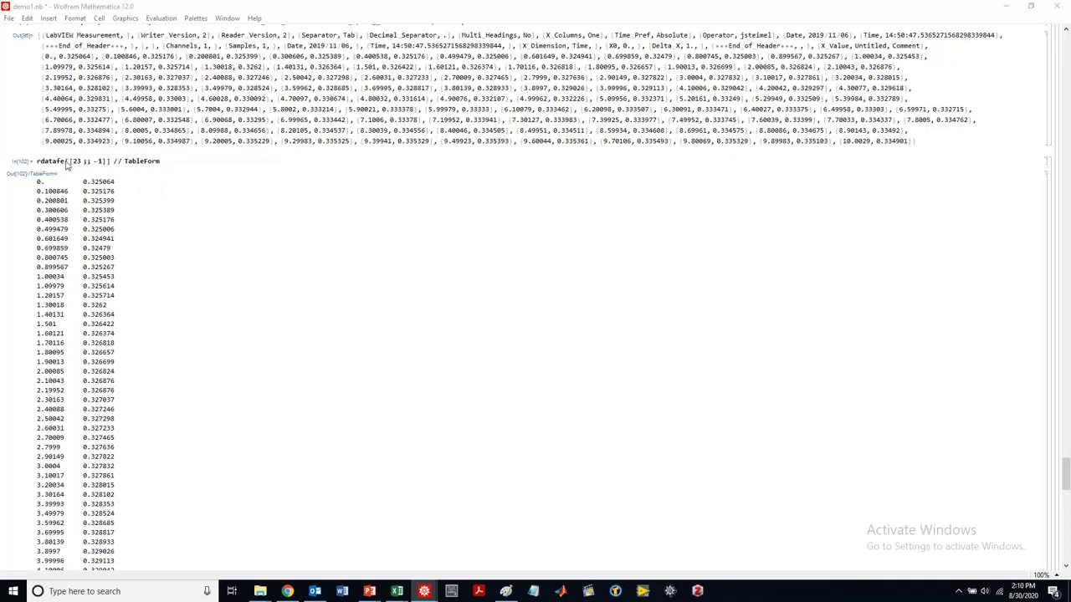
Drop // TableForm and assign rdatafe[[23 ;; -1]] to datafe as a plain list
click(175, 161)
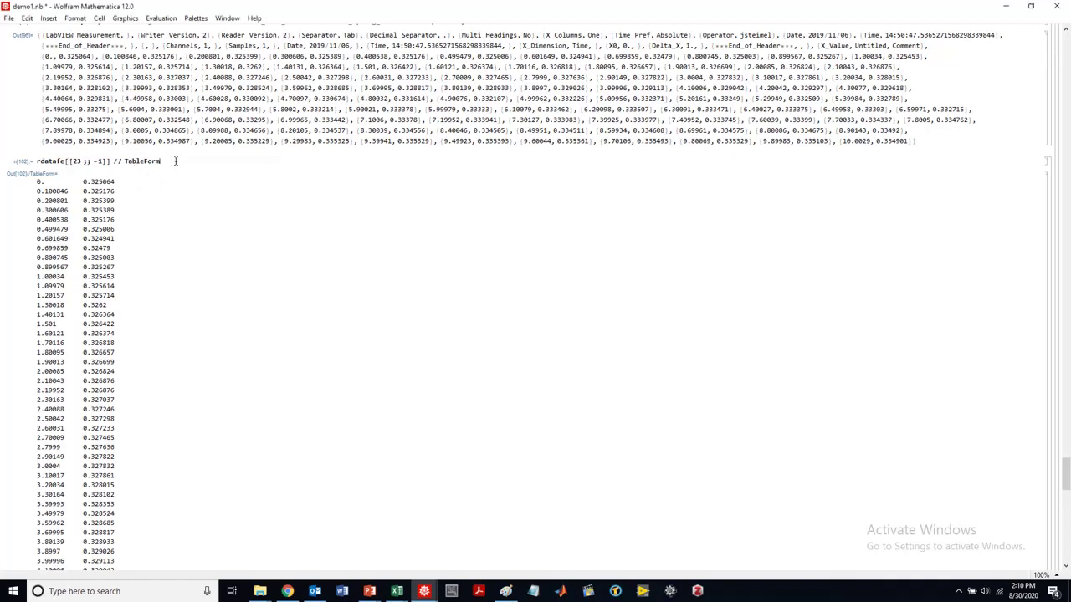
key(BackSpace)
key(BackSpace)
key(BackSpace)
key(BackSpace)
key(BackSpace)
key(BackSpace)
key(BackSpace)
key(BackSpace)
key(BackSpace)
key(BackSpace)
key(BackSpace)
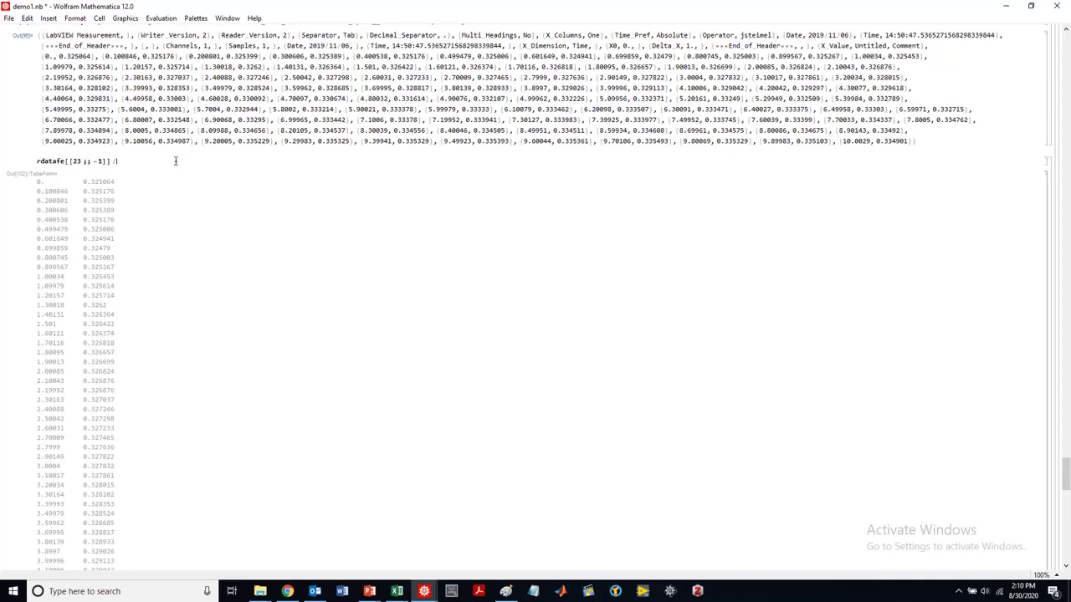
key(BackSpace)
key(BackSpace)
key(shift+Return)
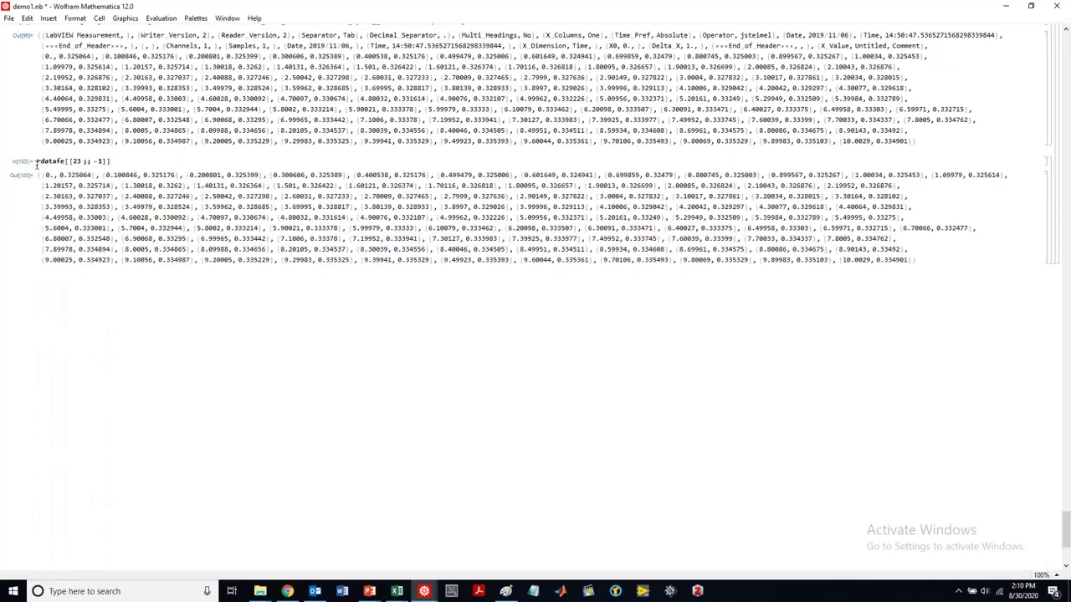
click(37, 164)
text(datafed)
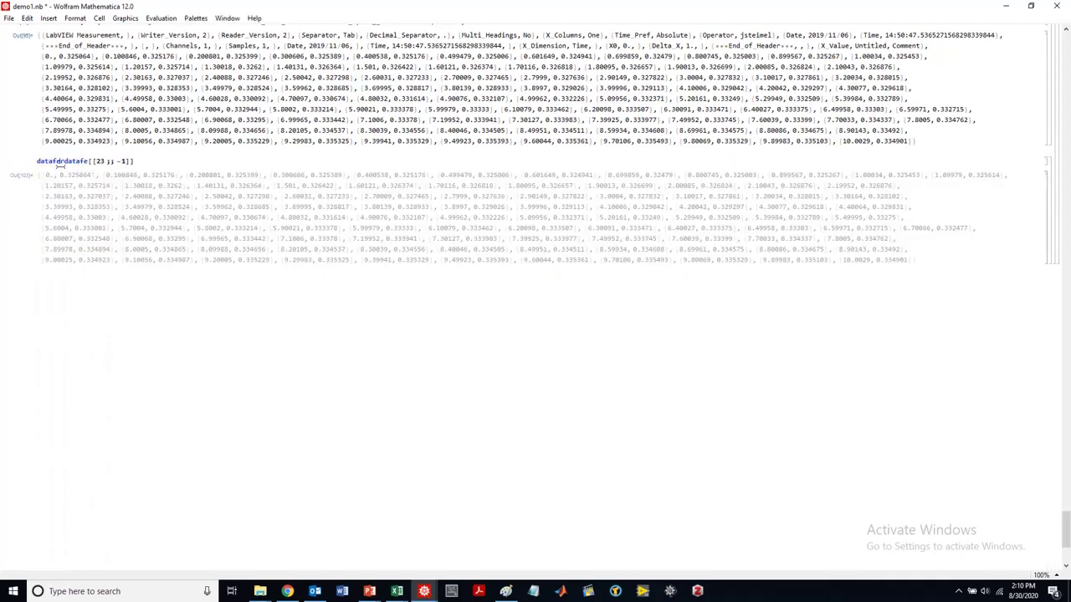
key(BackSpace)
text(=)
key(shift+Return)
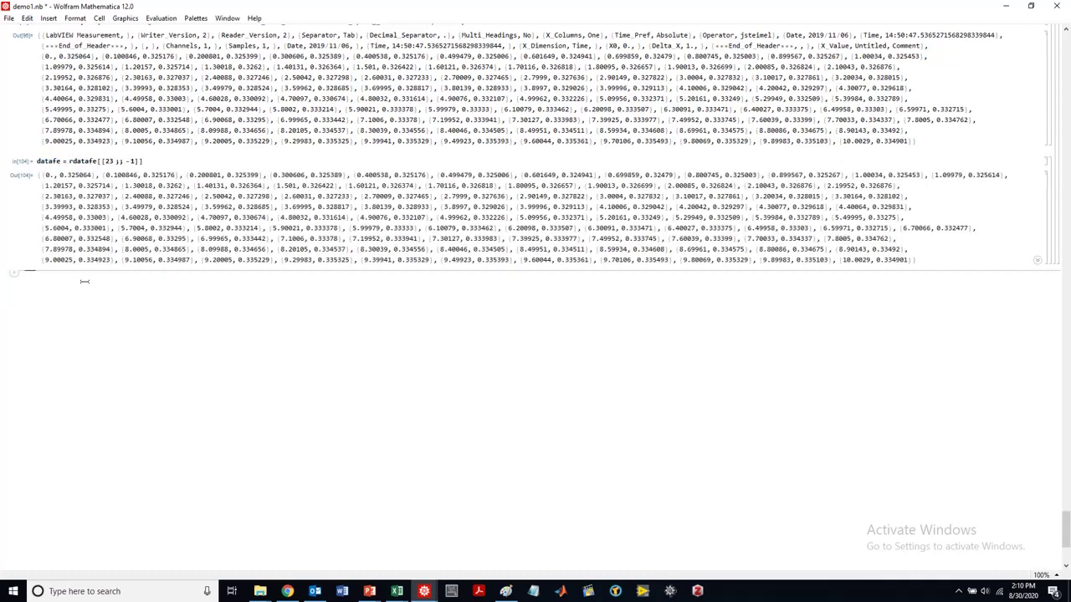
Plot datafe with ListLinePlot, then limit PlotRange to {{0, 10}, {0, 1}}
text(ListLine)
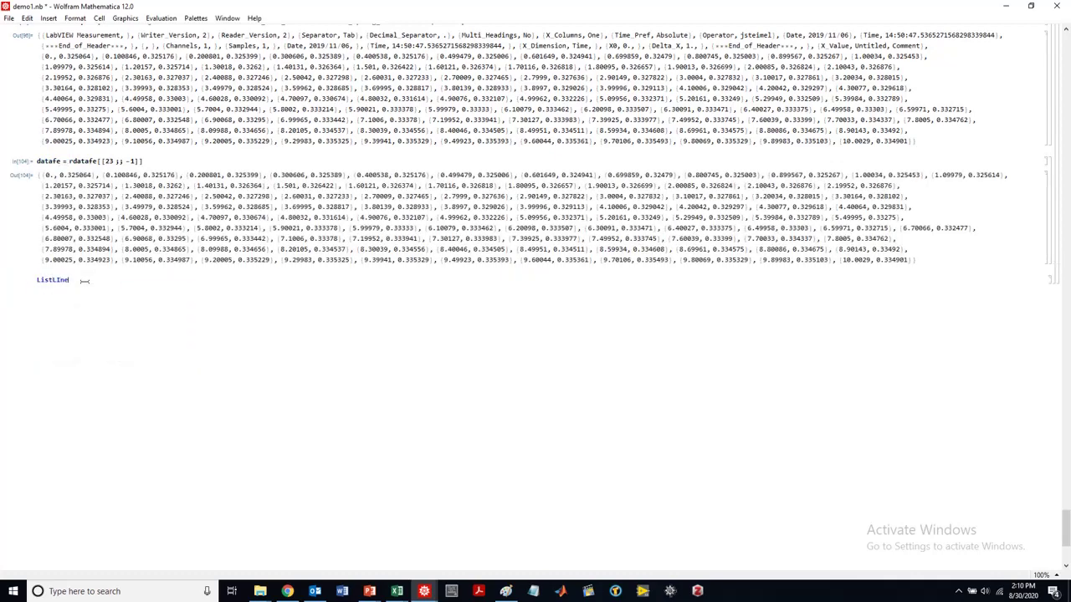
key(BackSpace)
key(BackSpace)
key(BackSpace)
text(inePlot[datafe])
key(shift+Return)
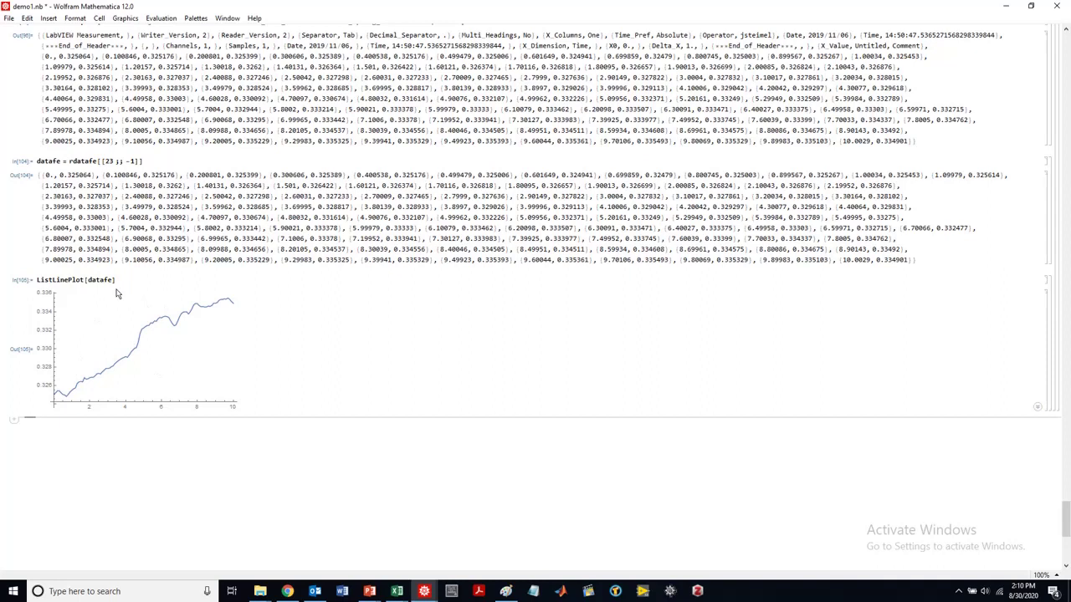
click(112, 280)
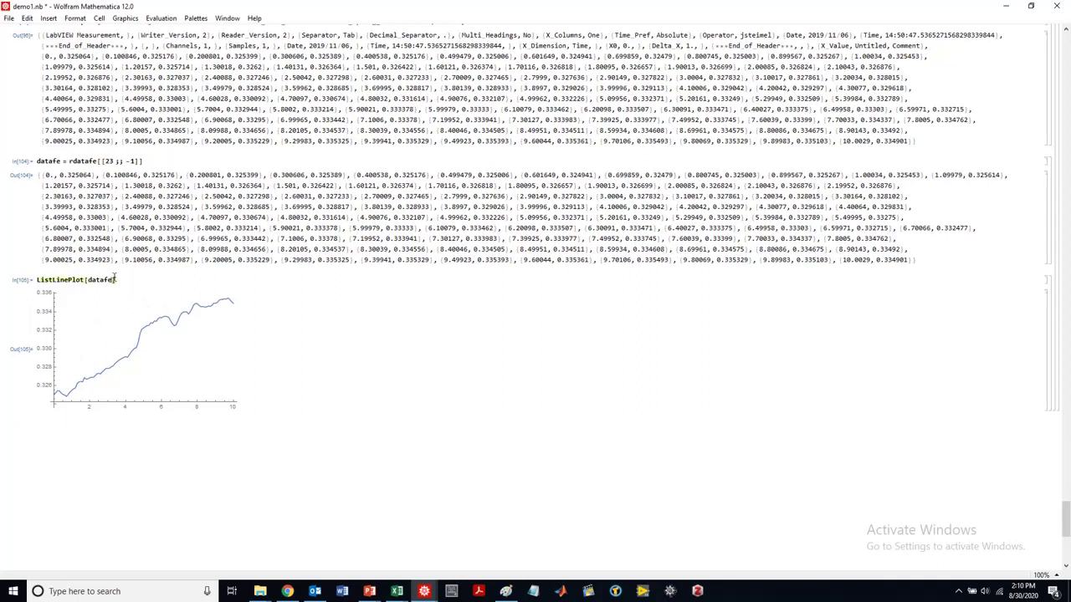
text(,PlotRange->{})
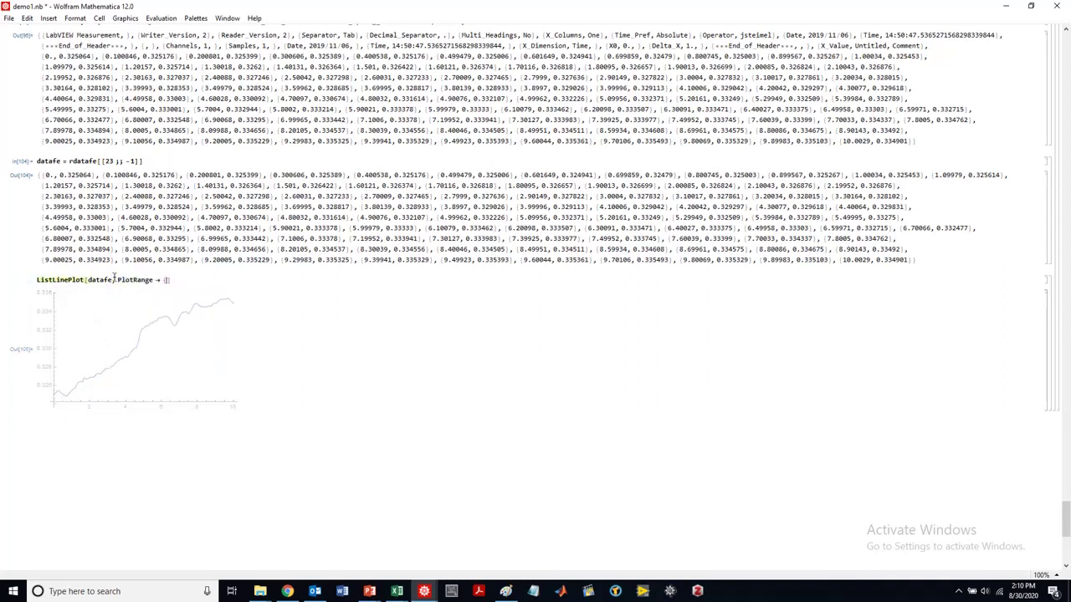
text({0, 10}, {0, 1}})
key(shift+Return)
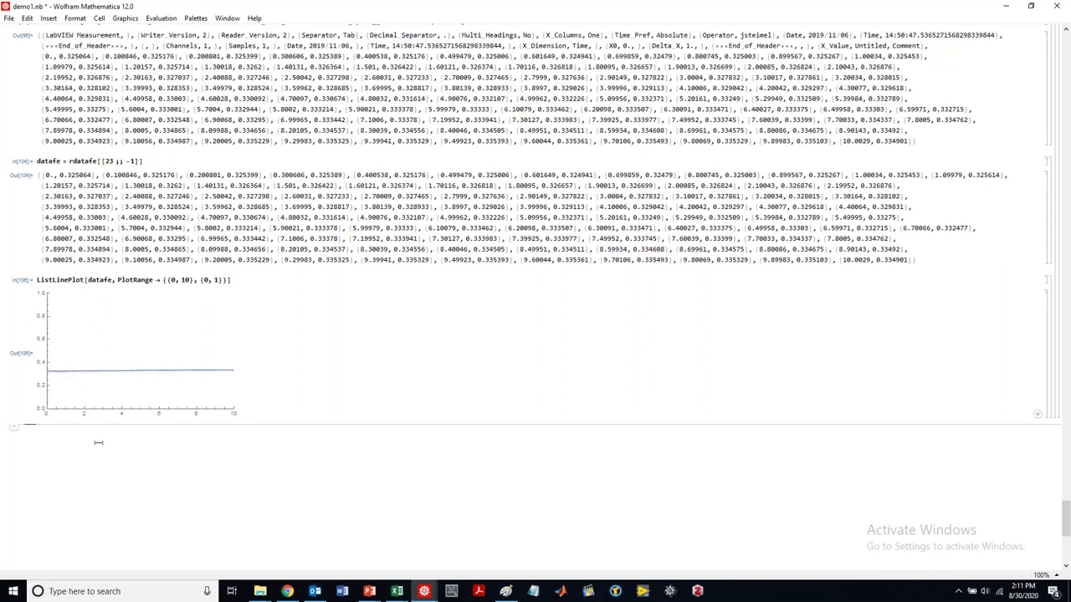
Evaluate datafe[[All, 2]] and begin prefixing a function name via autocomplete
text(datafe)
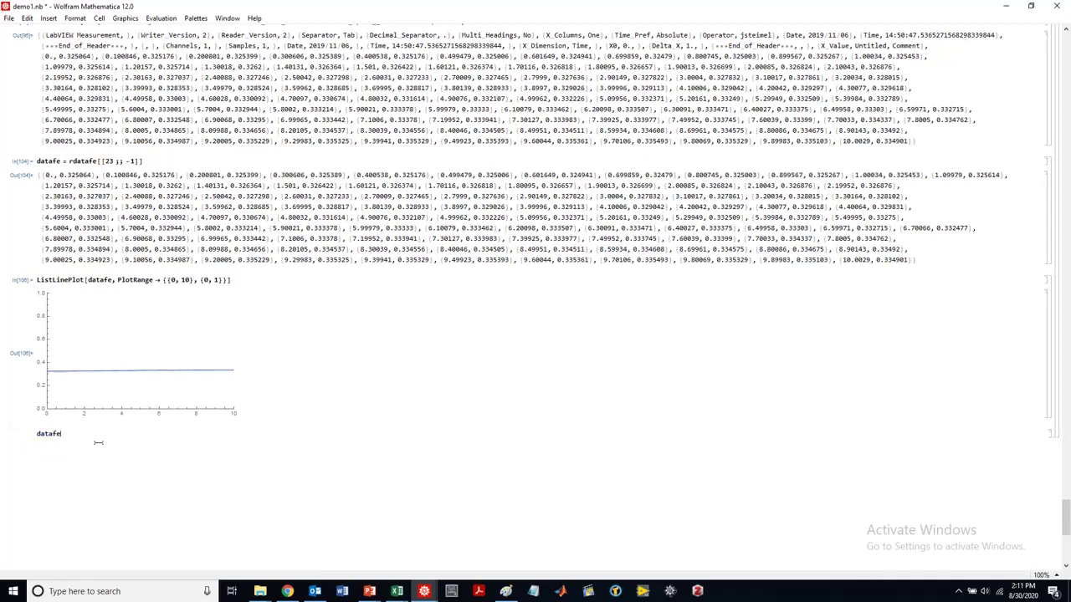
text([[All, 2]])
key(shift+Return)
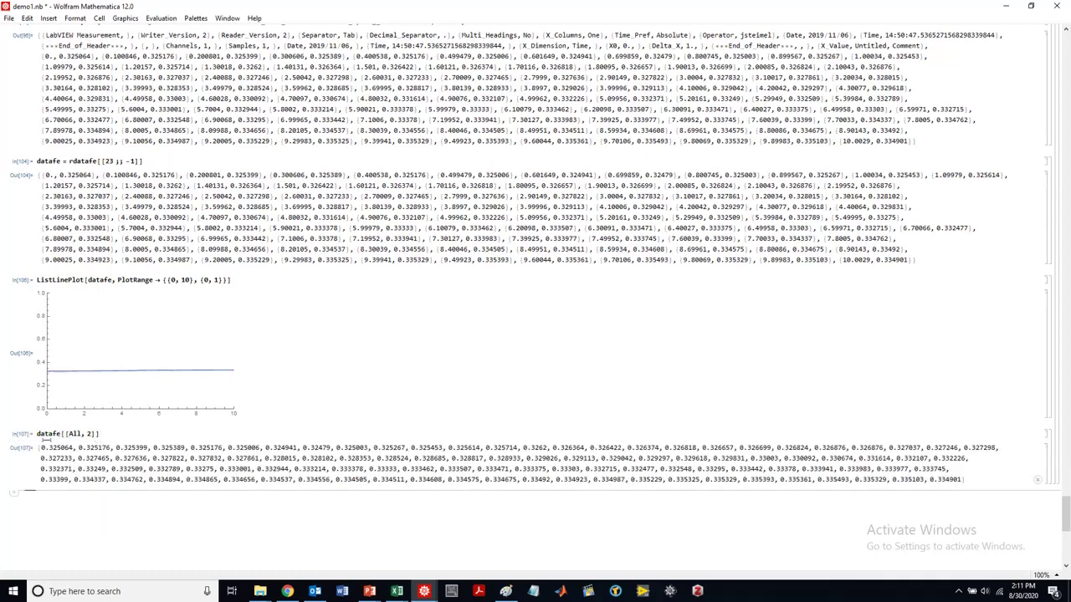
click(36, 434)
text(Stand)
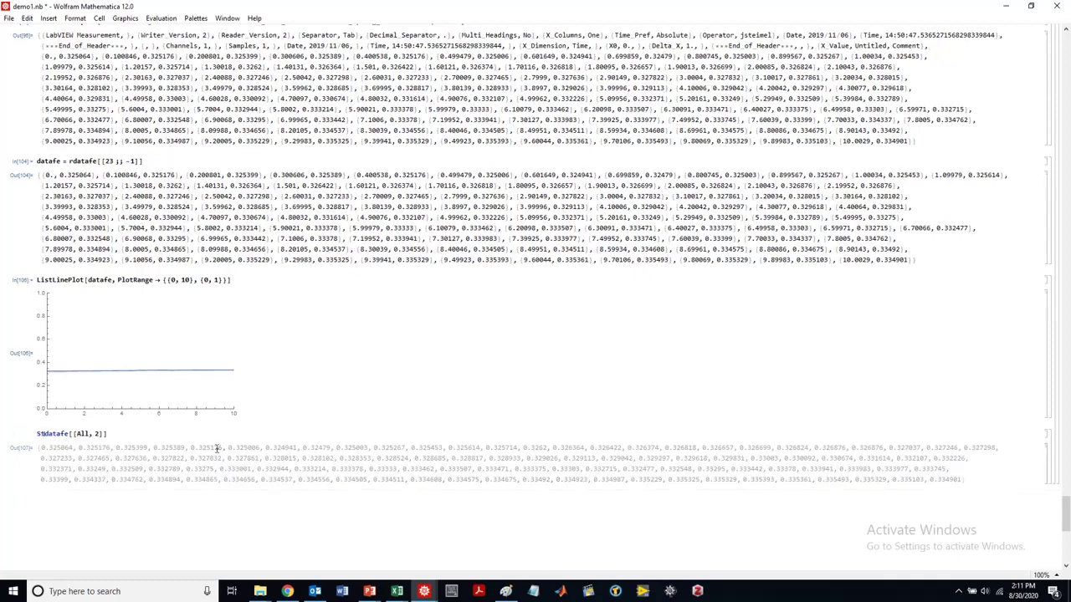
key(Down)
key(Down)
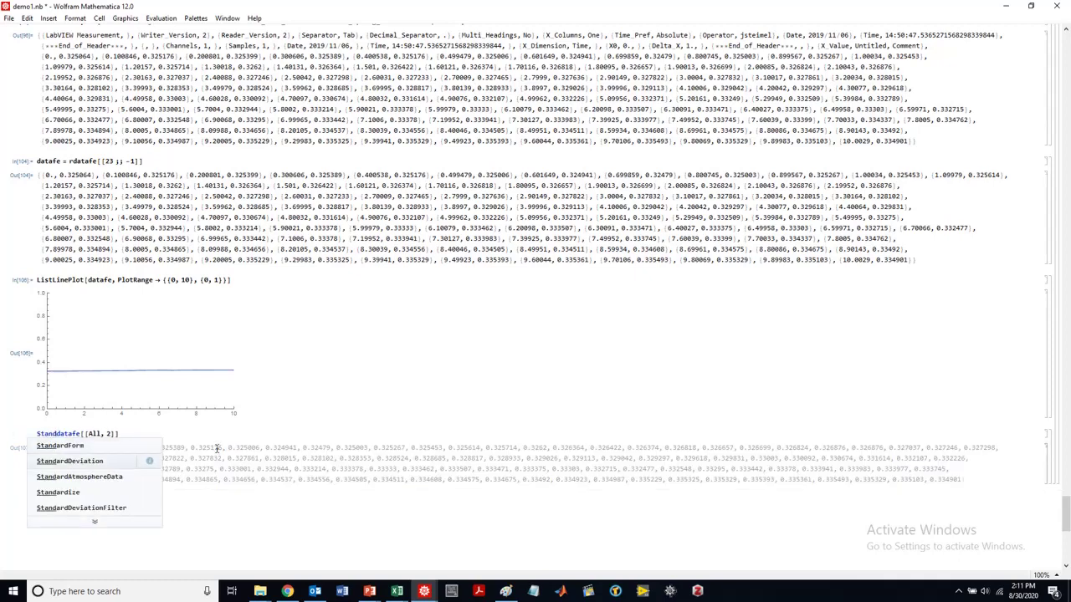
key(Return)
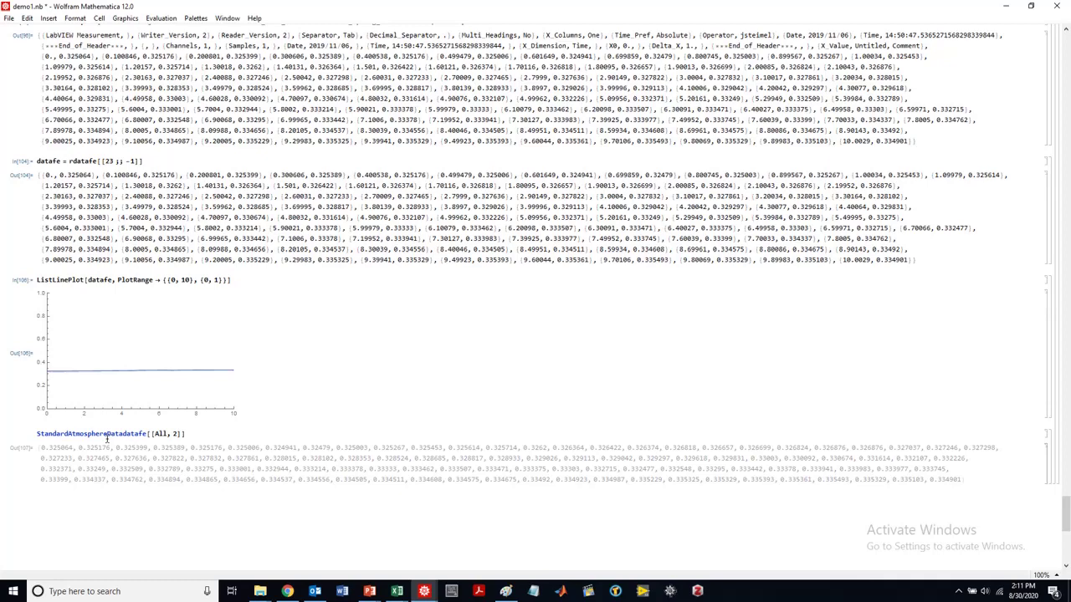
Wrap the column in StandardDeviation and evaluate, giving 0.00360607
drag(39, 435, 117, 428)
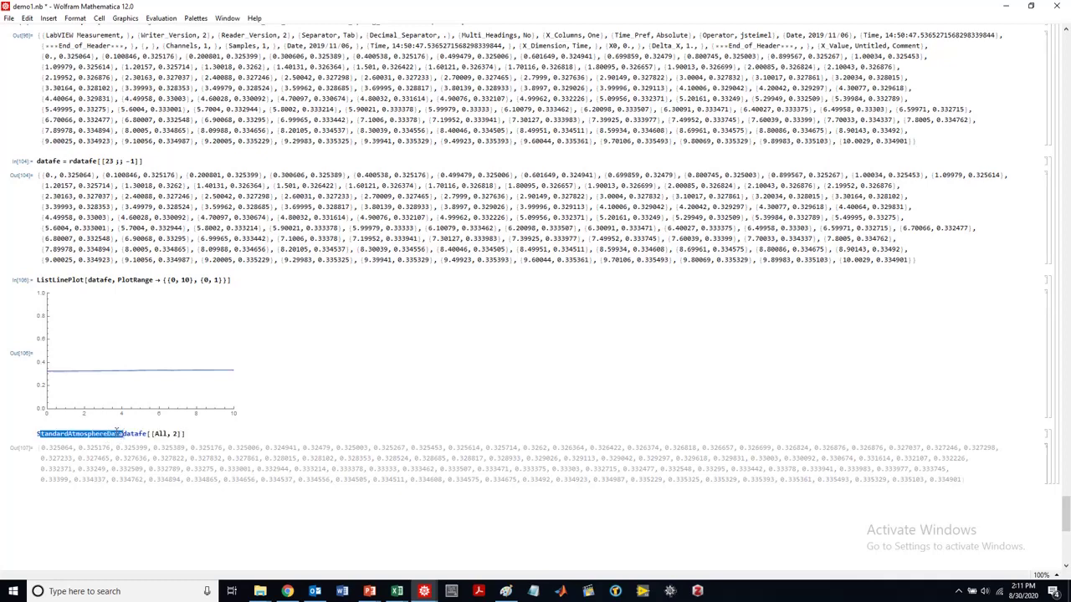
text(S)
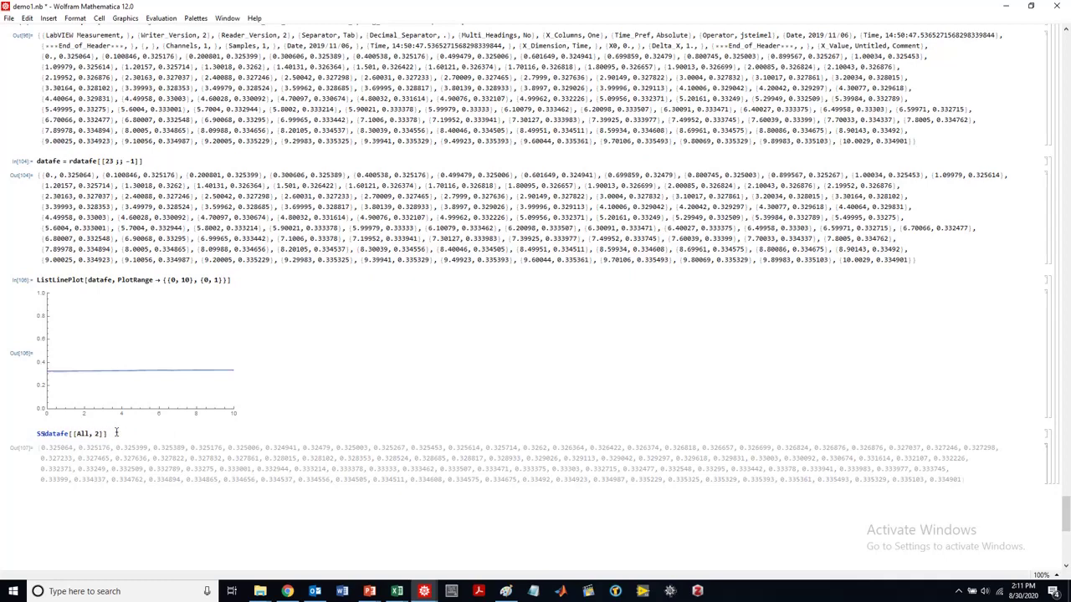
text(tan)
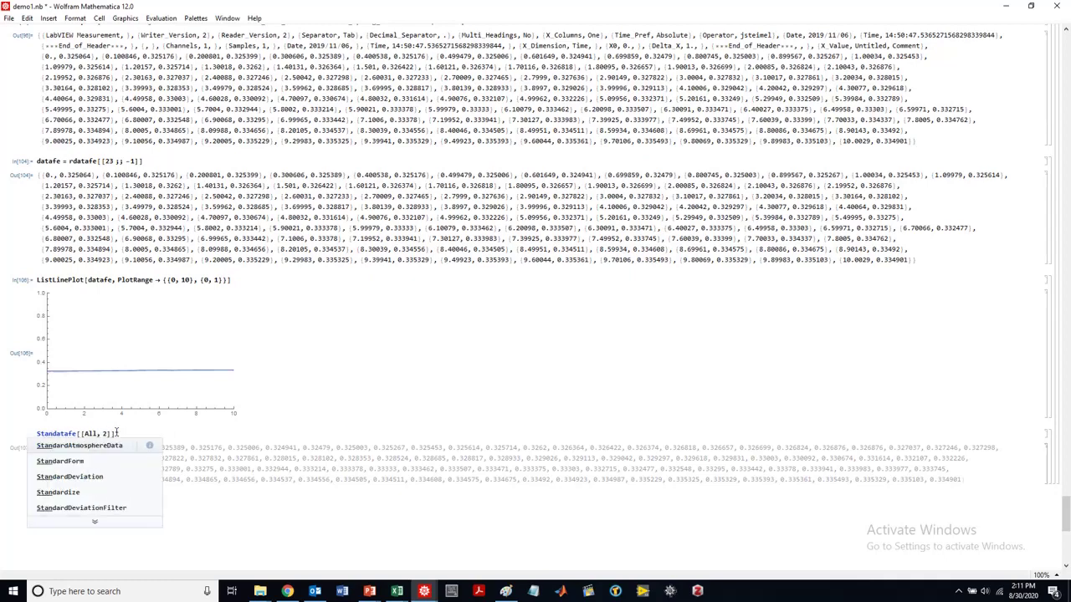
click(107, 476)
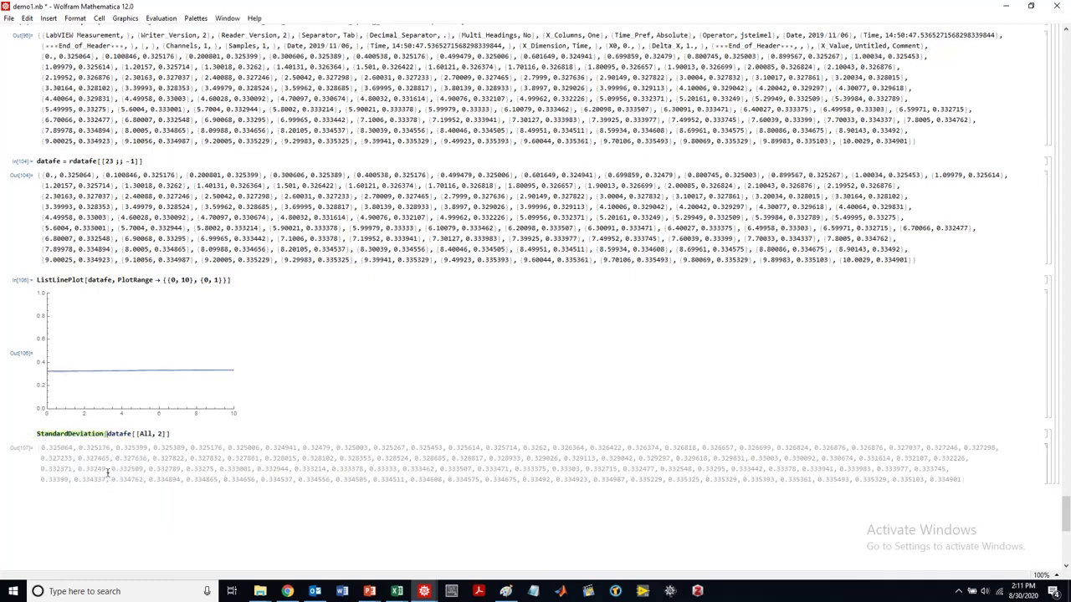
text([)
click(228, 436)
text(])
key(shift+Return)
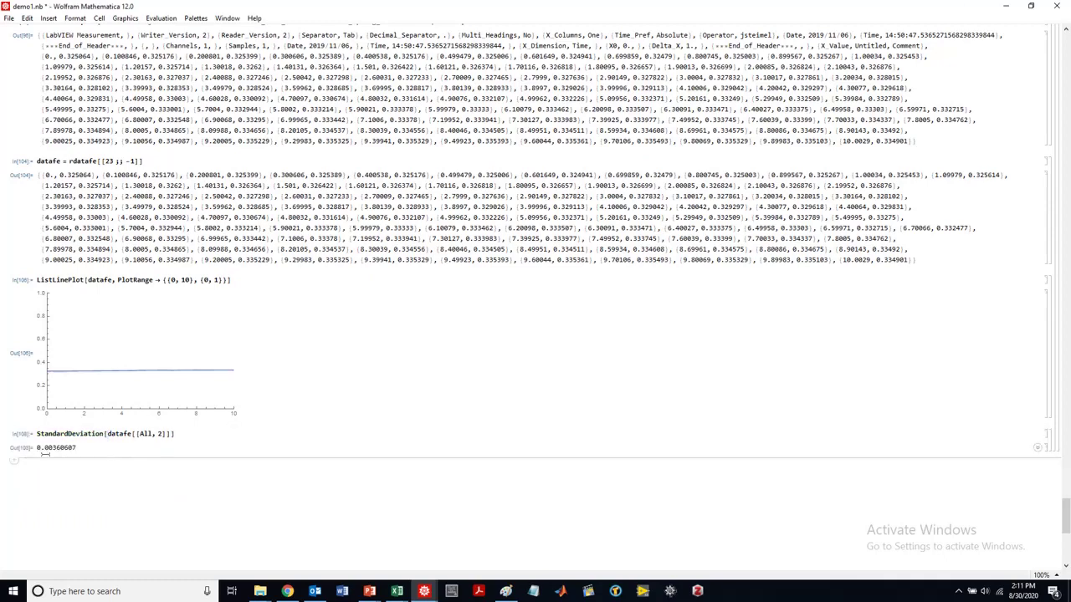
scroll(42, 452, down, 5)
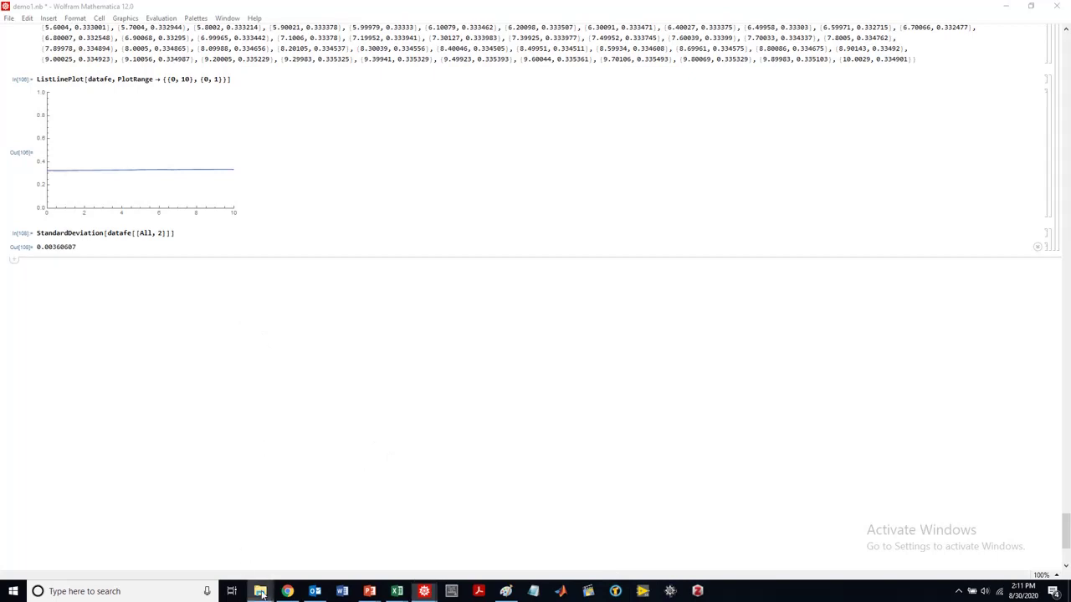
mouse_move(260, 592)
click(143, 544)
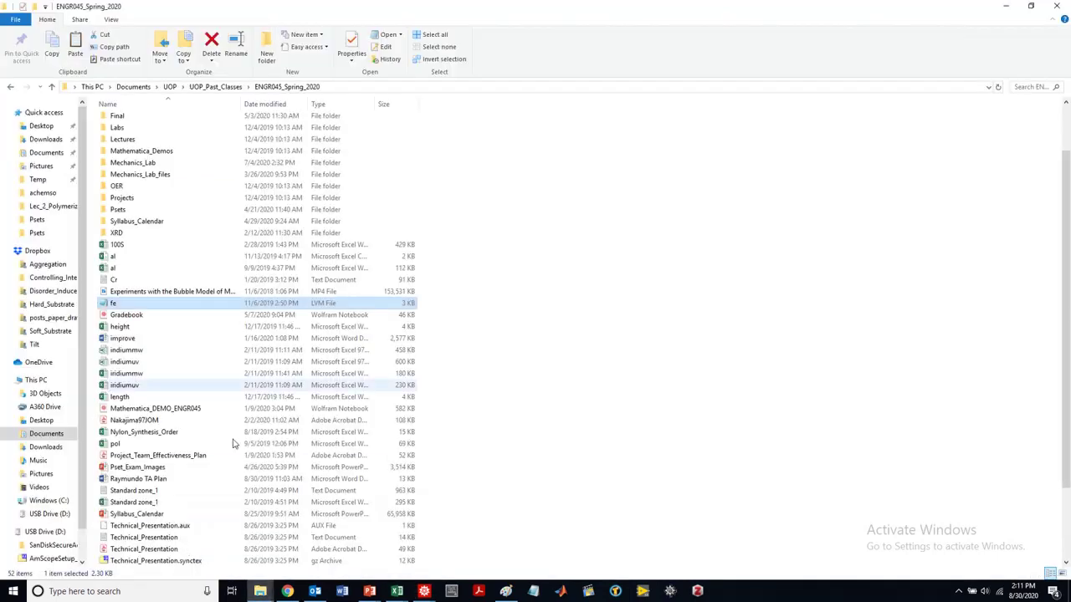
click(161, 292)
click(158, 282)
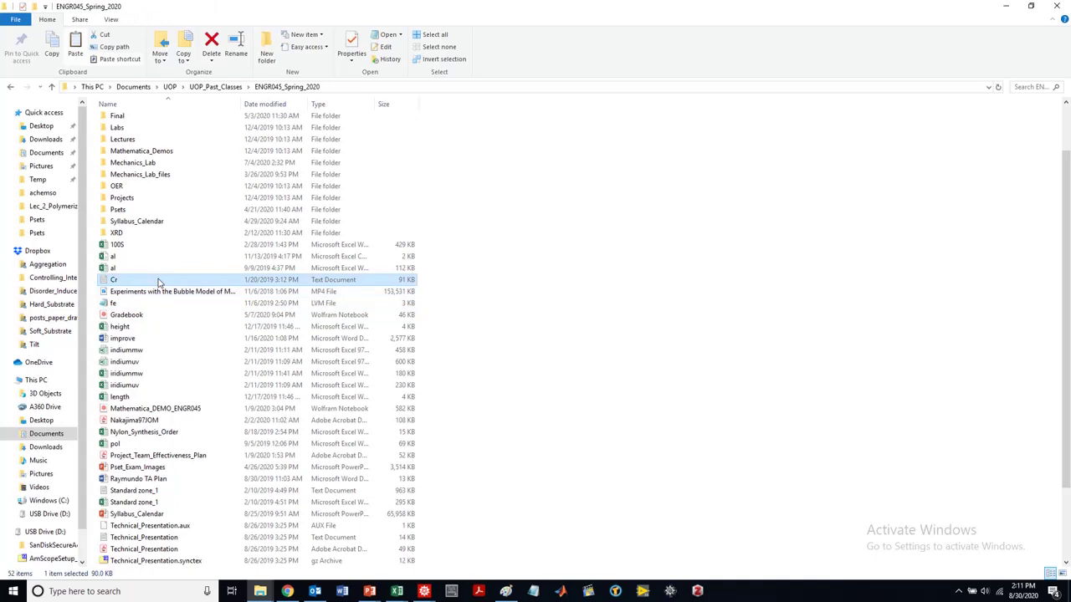
click(424, 592)
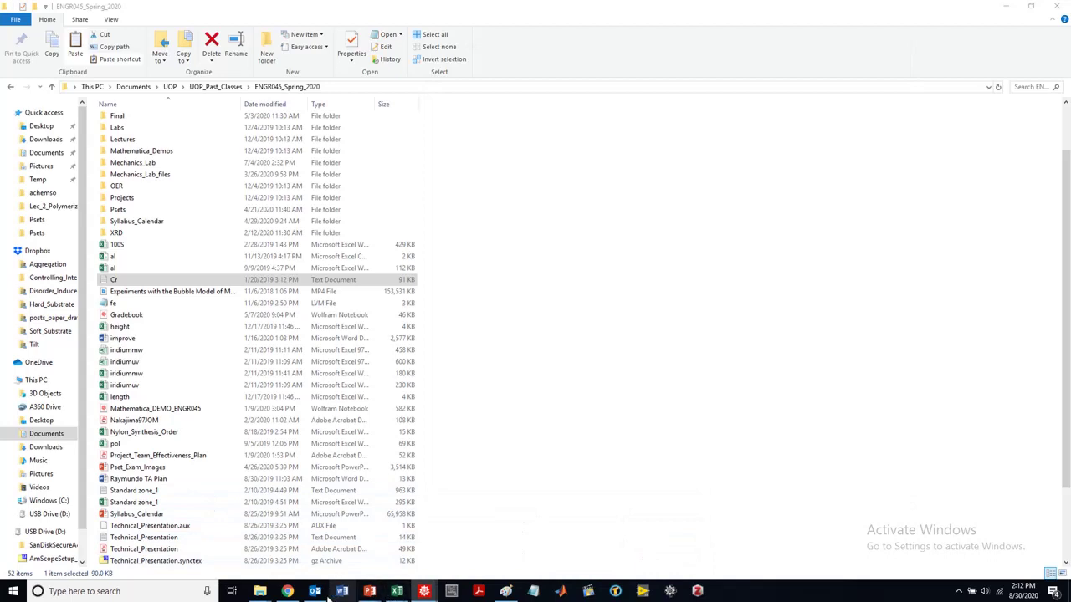
mouse_move(424, 591)
click(323, 548)
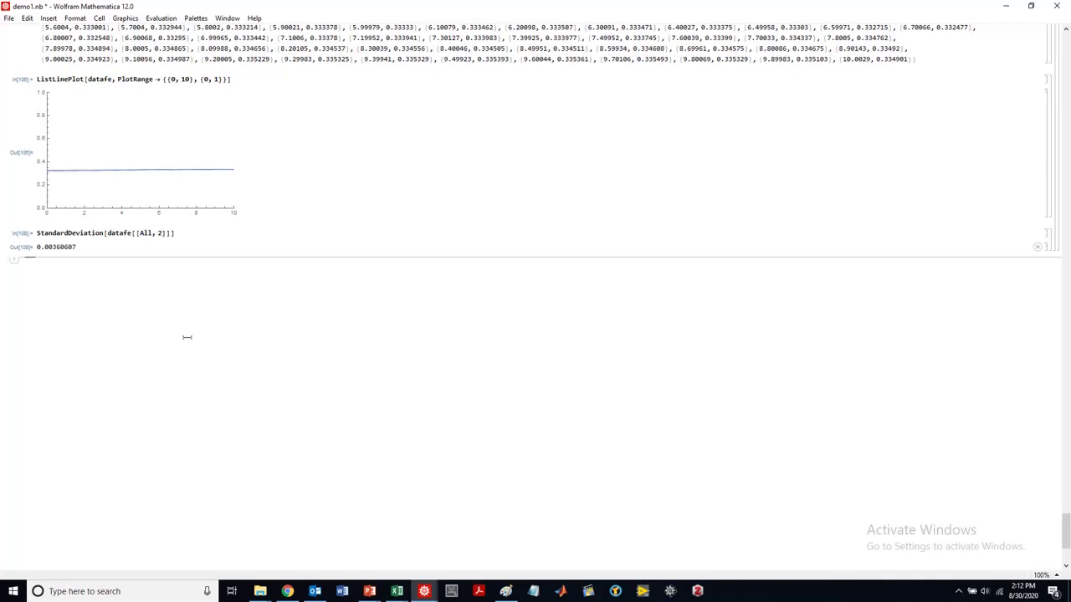
Import the pasted Cr.txt path as "Data" into rdatacr
click(424, 591)
text(rdata)
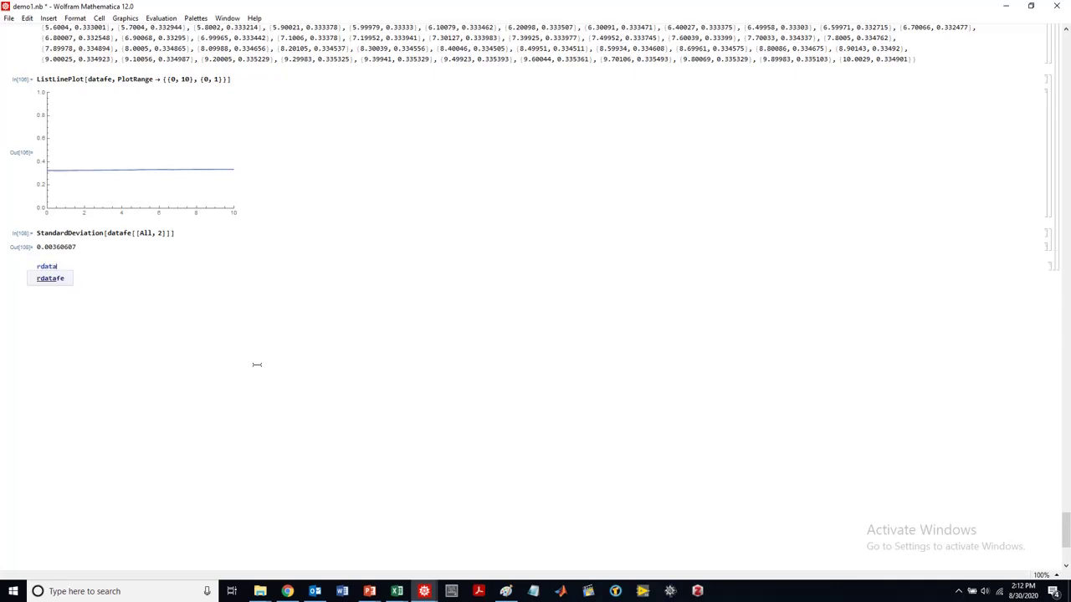
text(cr)
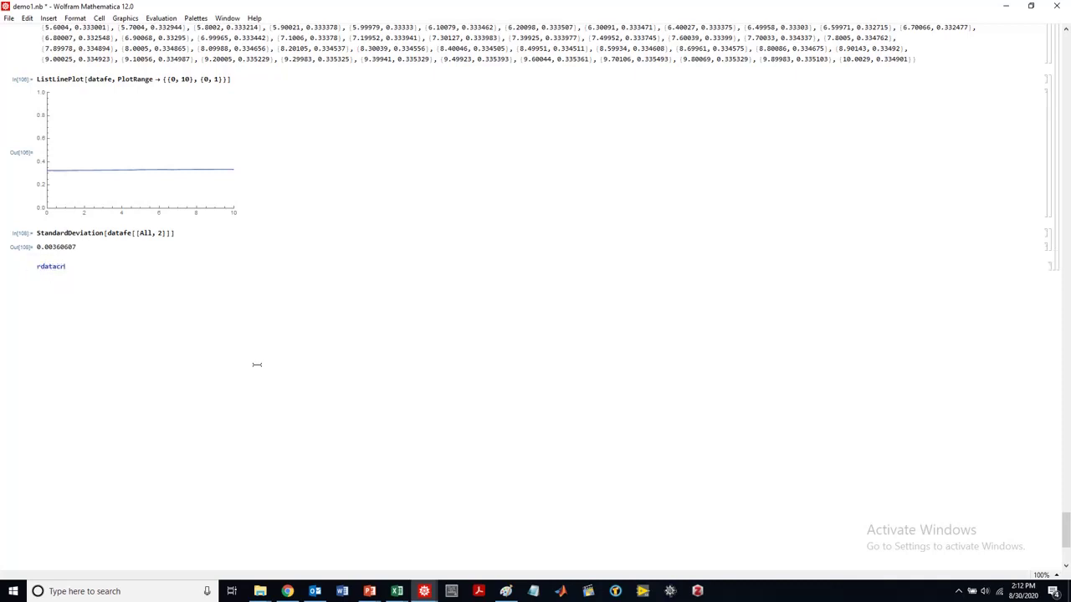
text( = Import)
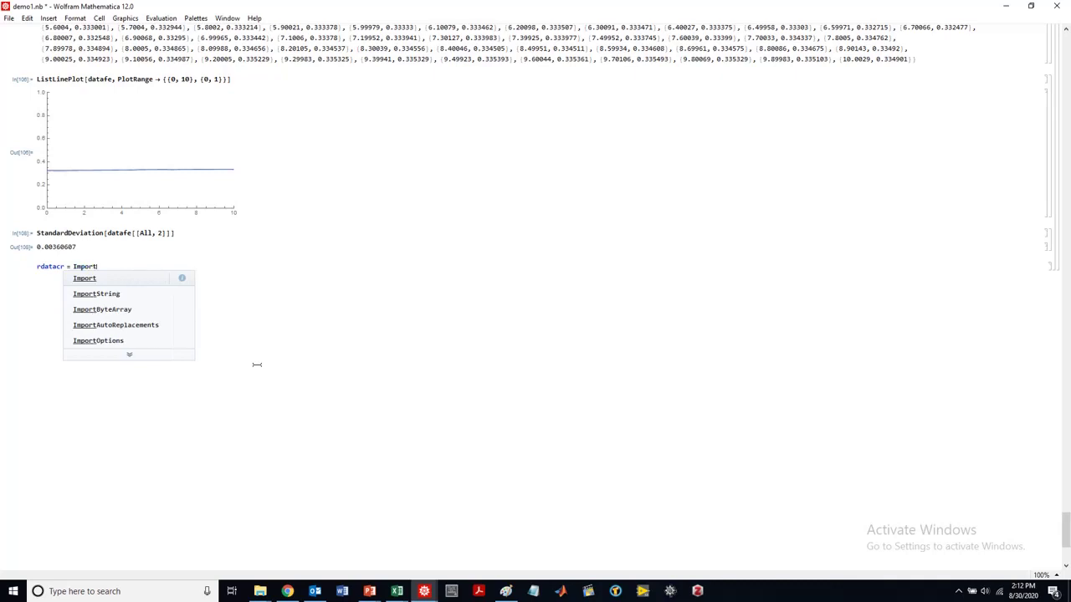
text(["C:\\Users\\jsteimel\\Documents\\UOP\\UOP_Past_Classes\\ENGR045_Spring_2020\\Cr.txt",)
text("Data"])
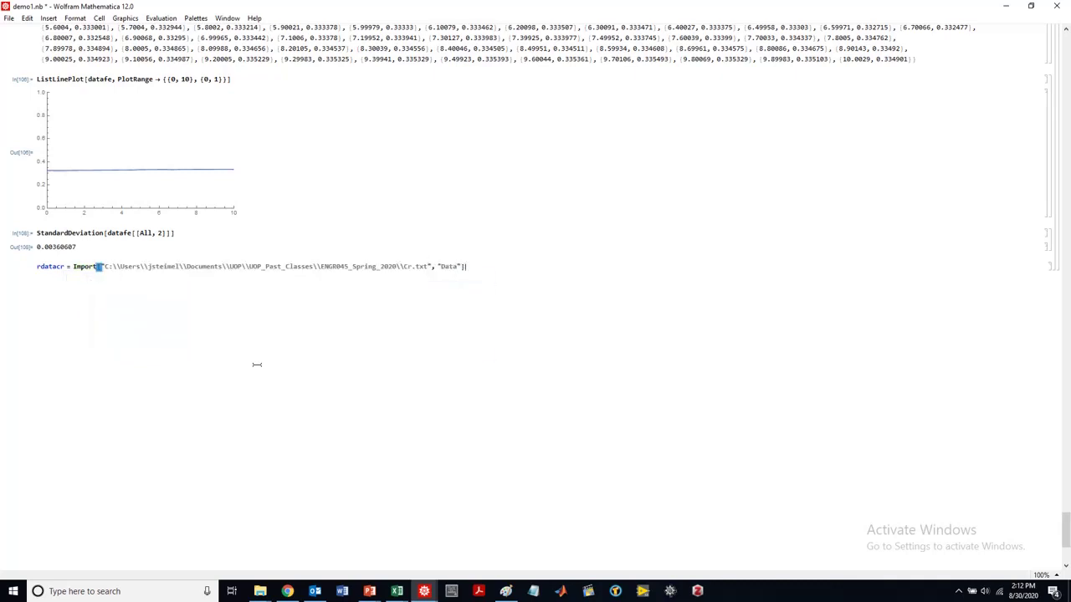
key(shift+Return)
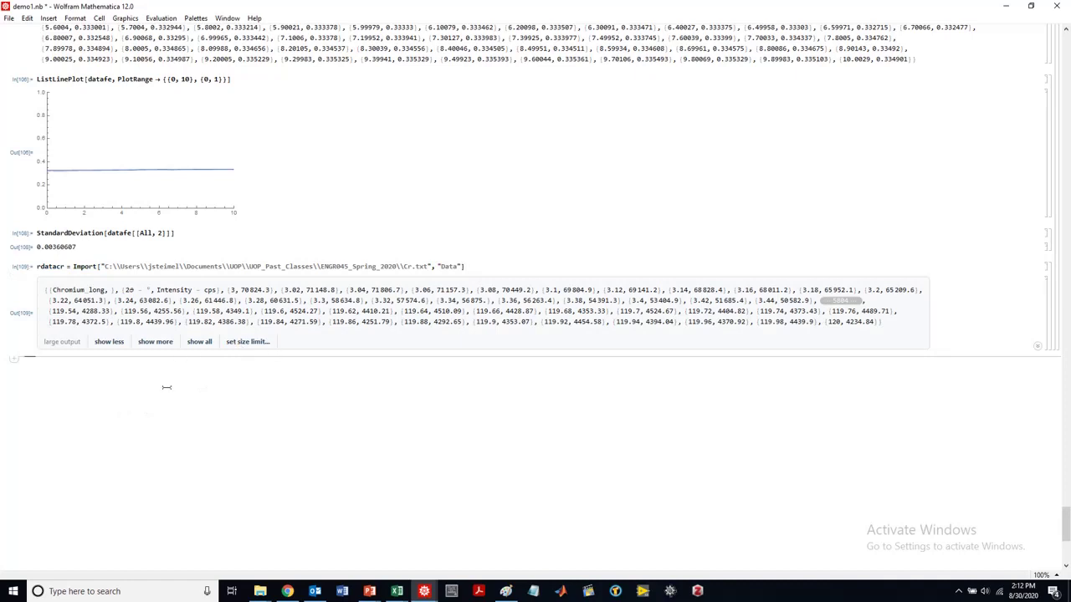
Evaluate Dimensions[rdatacr], returning {5853, 2}, and start typing rdatacr[[1 ;; 50]] // TableForm
text(Dimensions[rda)
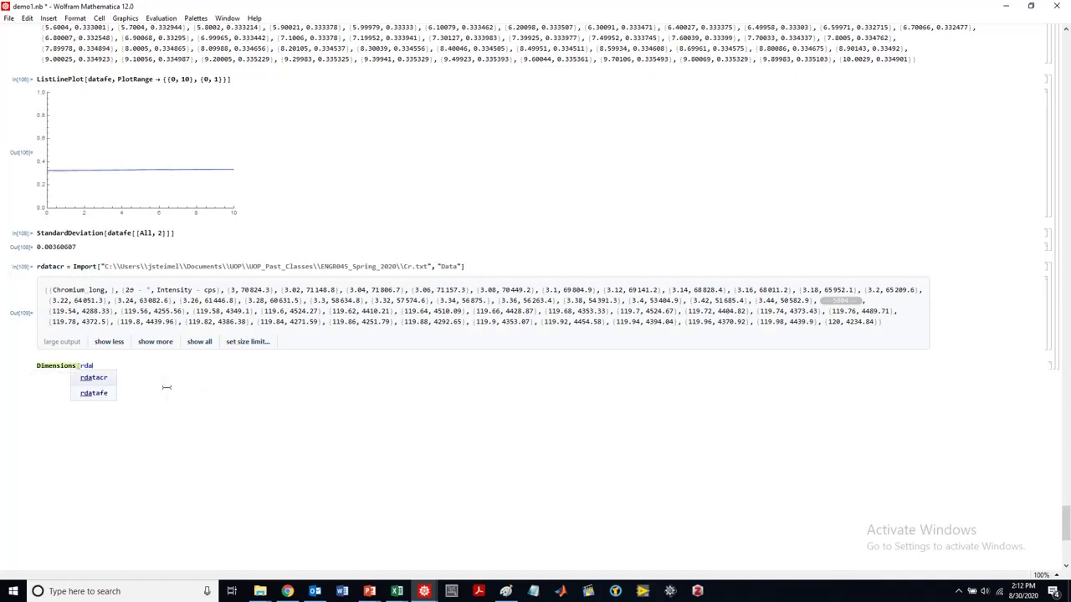
key(Return)
text(])
key(shift+Return)
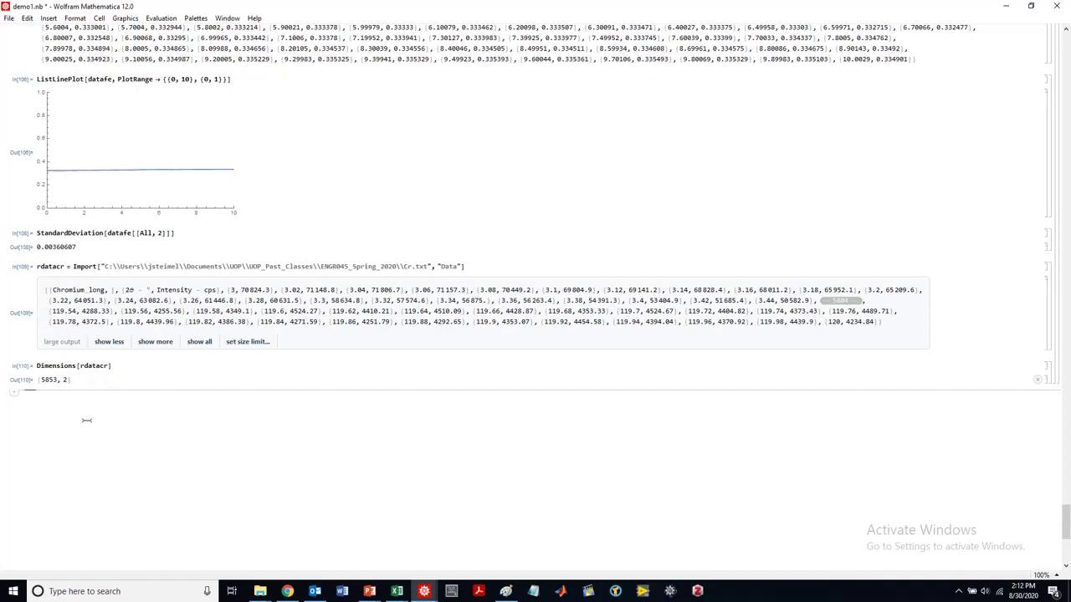
text(rdatacr)
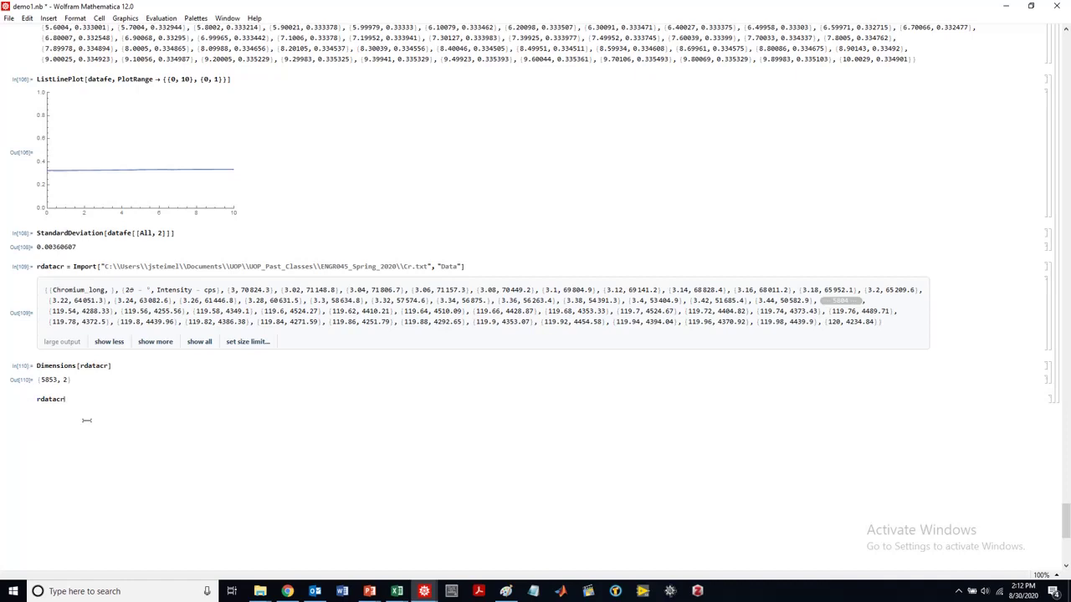
text([][1 ;; 50]] // TableForm)
Tabulate rdatacr[[1;;50]], then start the range at row 3 to skip the two header rows
key(shift+Return)
scroll(118, 407, down, 5)
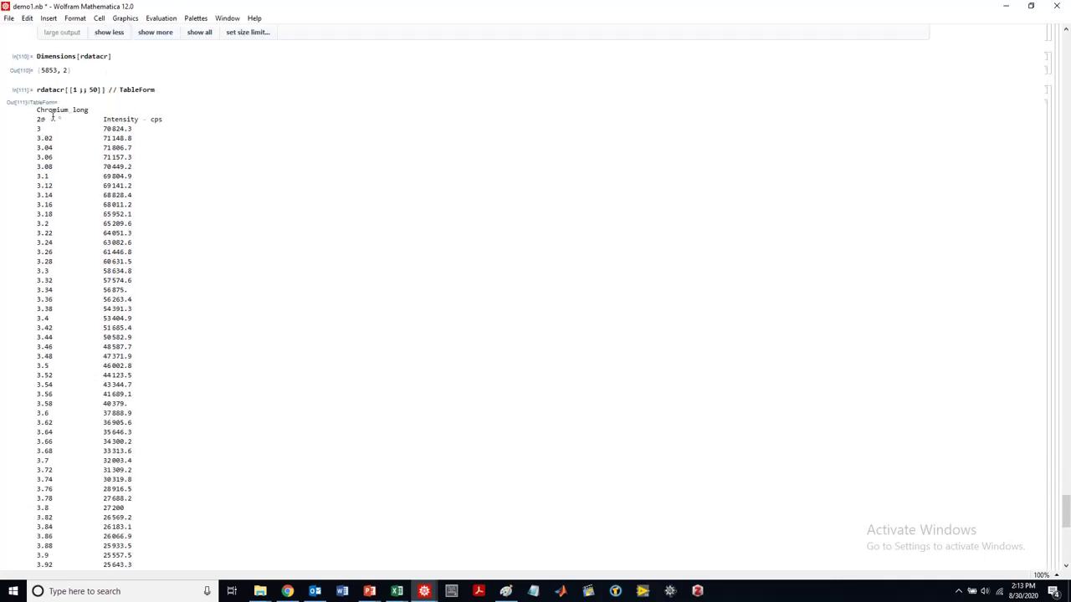
mouse_move(54, 118)
mouse_down()
mouse_move(65, 109)
mouse_move(30, 122)
mouse_move(56, 120)
mouse_up()
click(73, 90)
key(BackSpace)
text(3)
key(shift+Return)
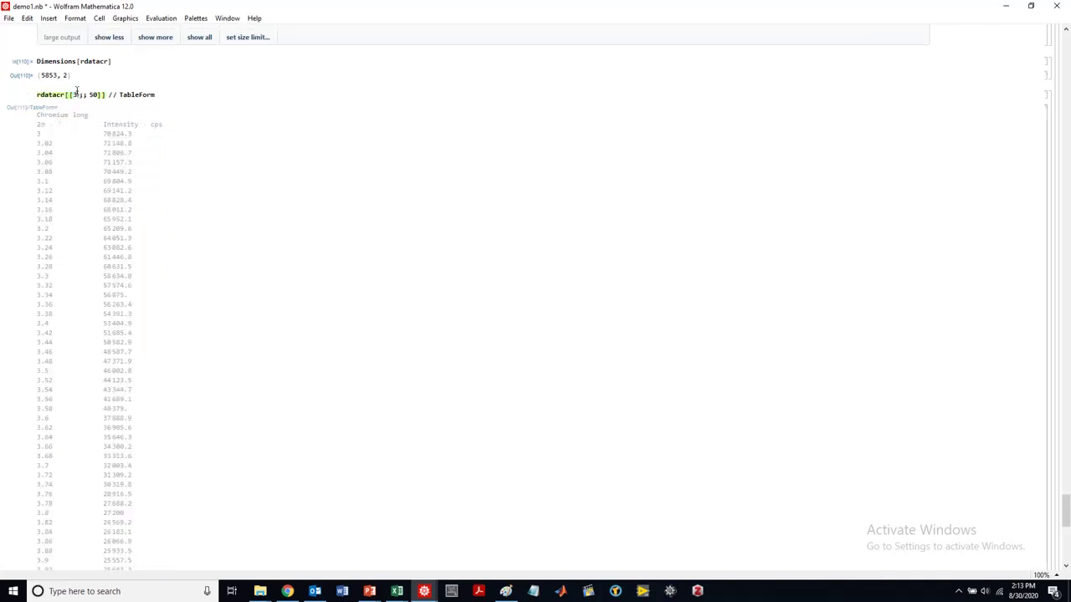
Extend the range to rdatacr[[3;;-1]] and remove the TableForm wrapper
double_click(93, 95)
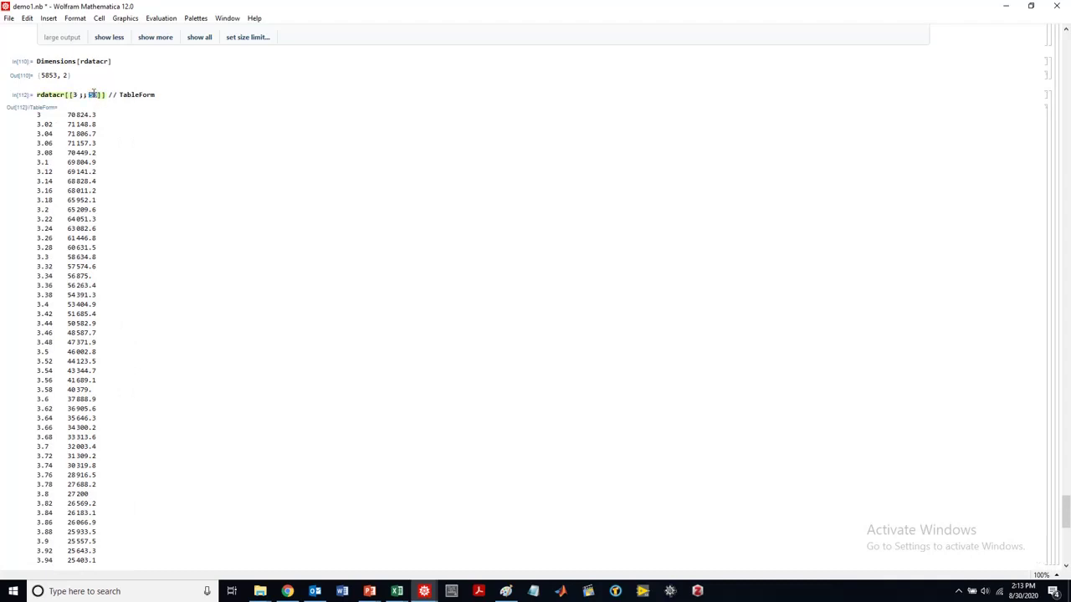
text(-1)
key(shift+Return)
drag(159, 95, 111, 96)
key(BackSpace)
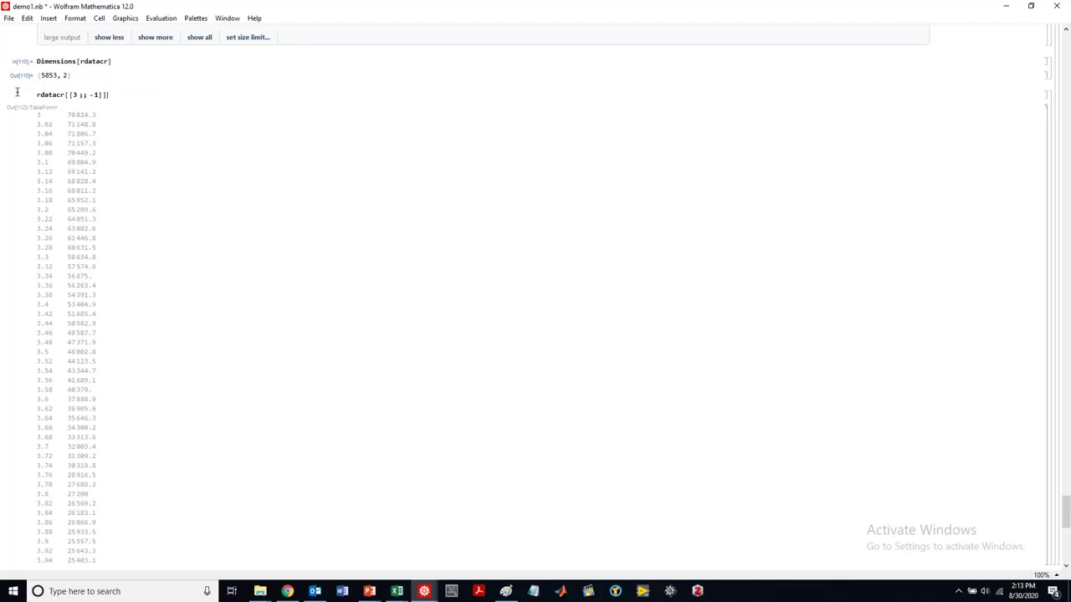
Store the result as datacr = rdatacr[[3;;-1]] with a semicolon to suppress output
click(31, 94)
text(datacr =)
key(shift+Return)
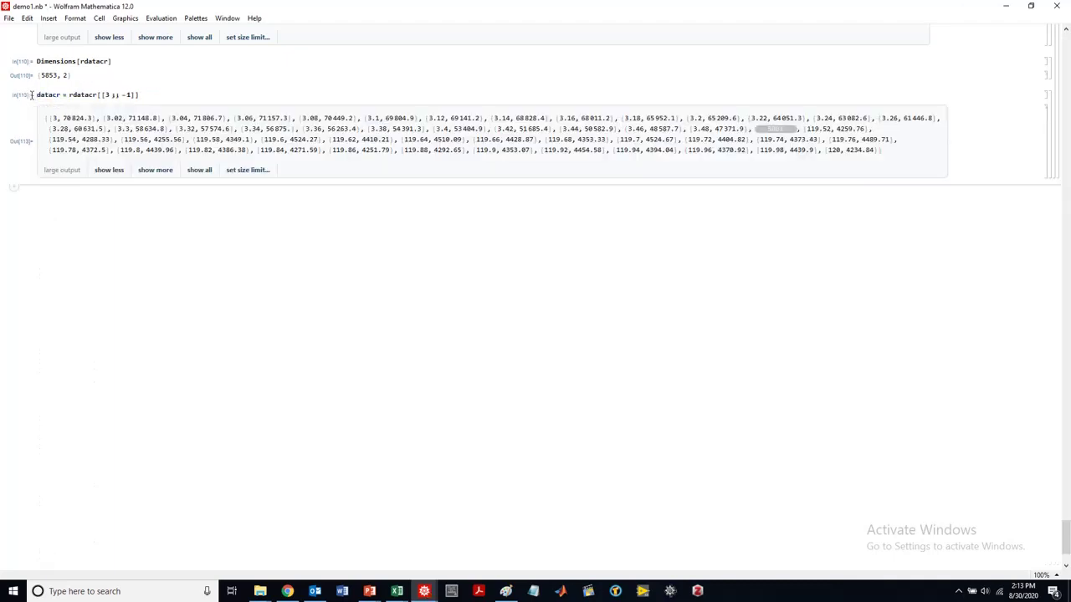
click(155, 94)
text(;)
key(shift+Return)
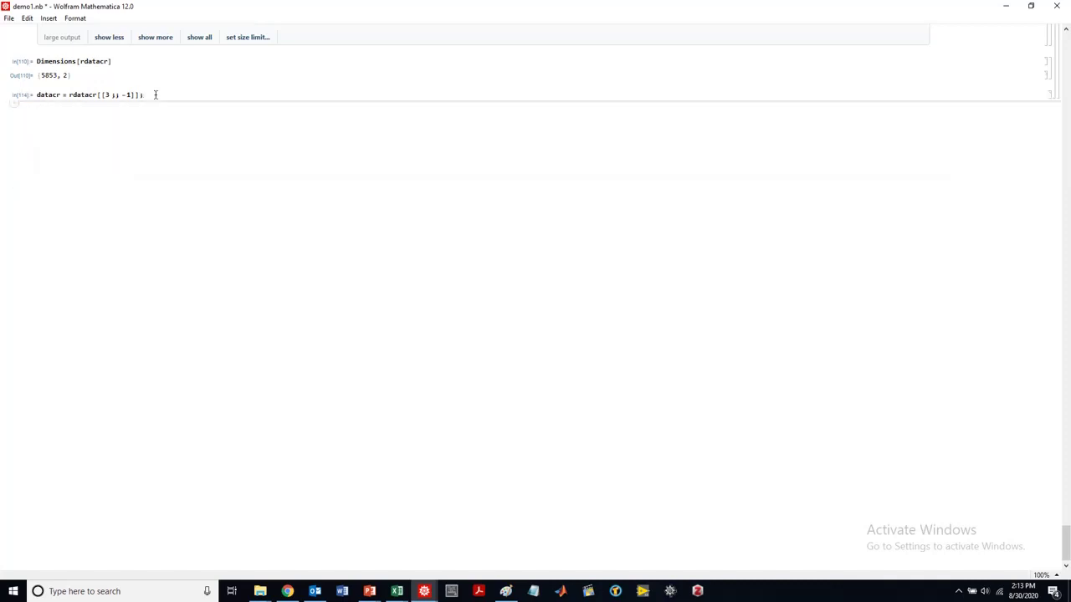
Plot ListLinePlot[datacr], then add PlotRange -> All to show the full peak near 140000
text(ListLine)
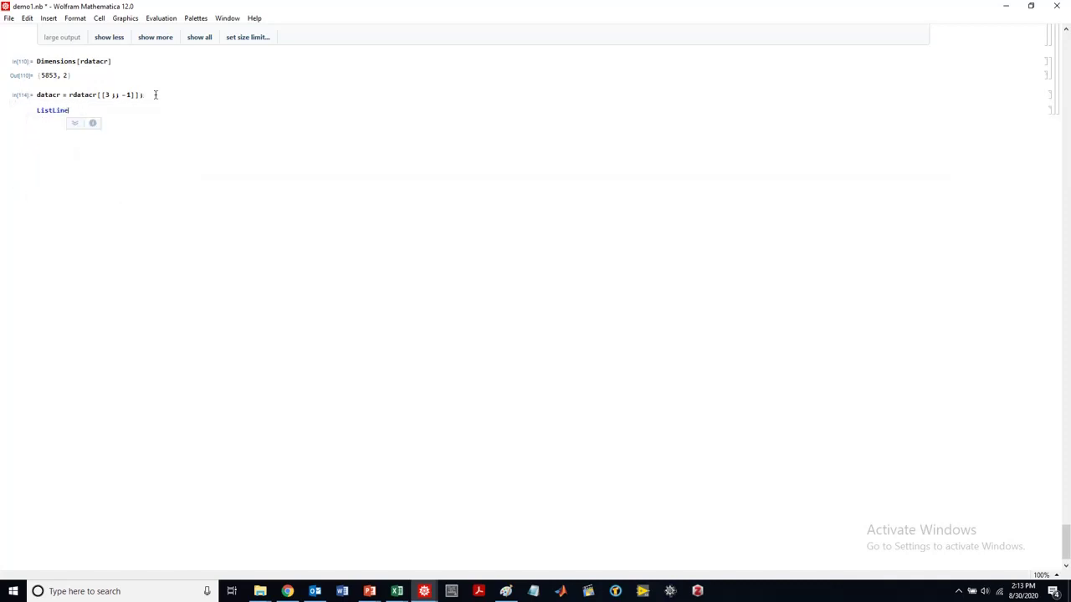
text(Plot[datacr])
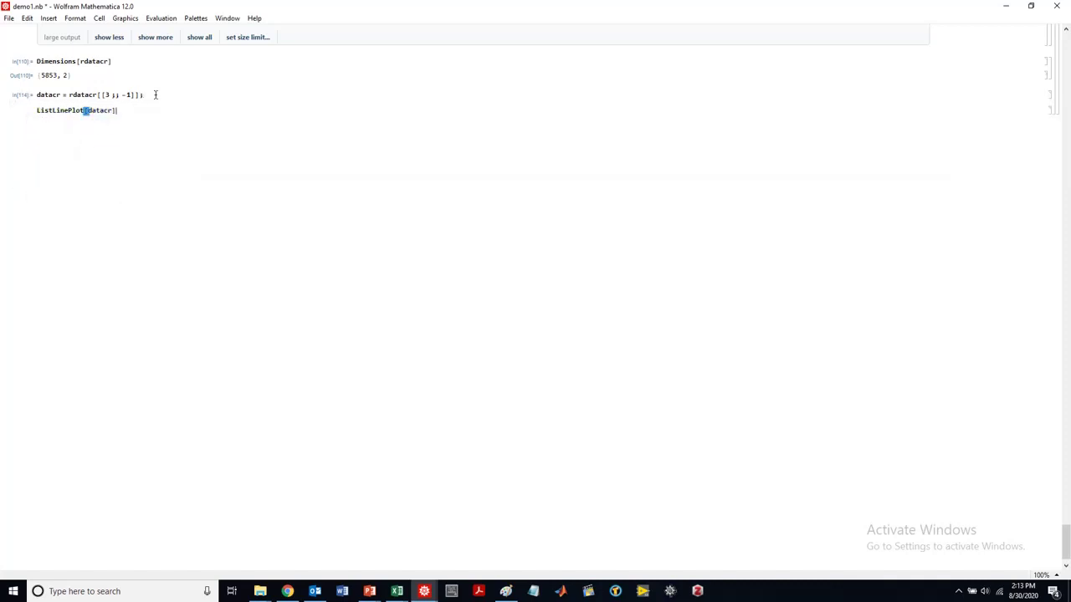
key(shift+Return)
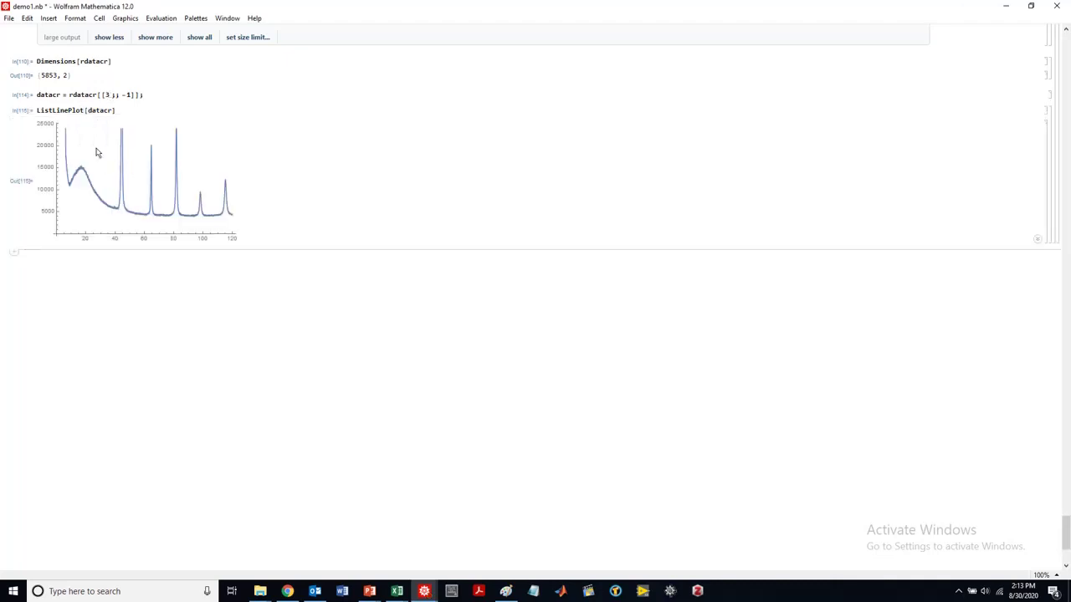
click(119, 110)
text(, PlotRange->)
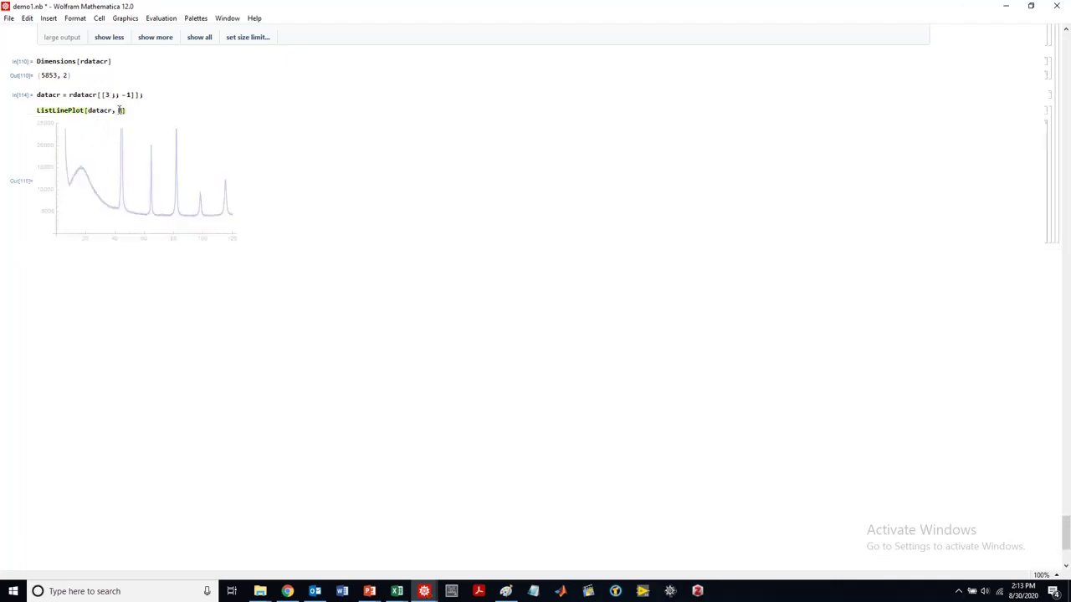
key(Return)
key(shift+Return)
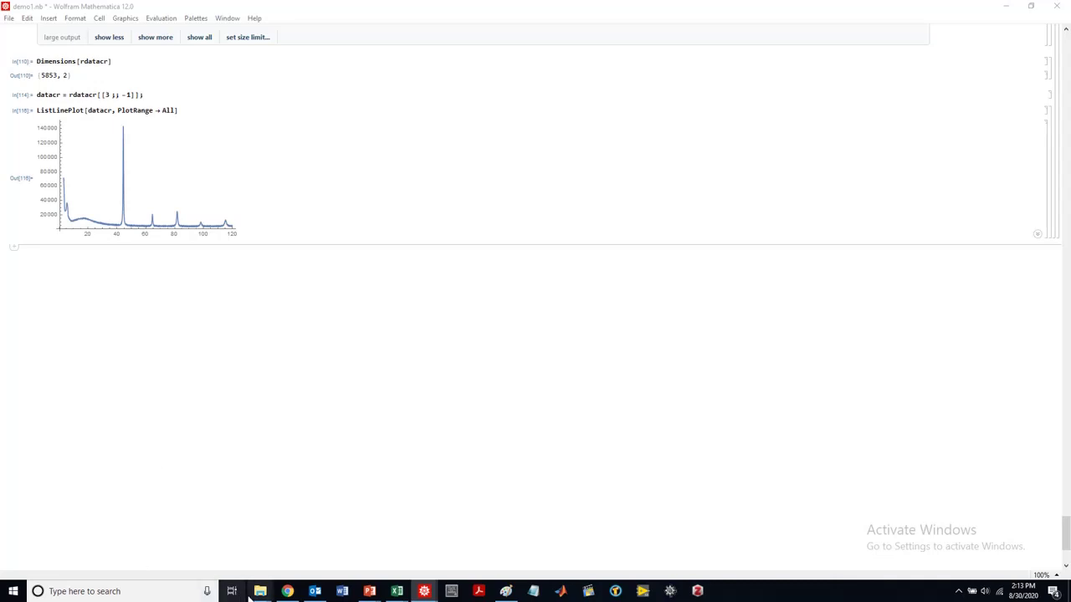
mouse_move(260, 592)
click(184, 559)
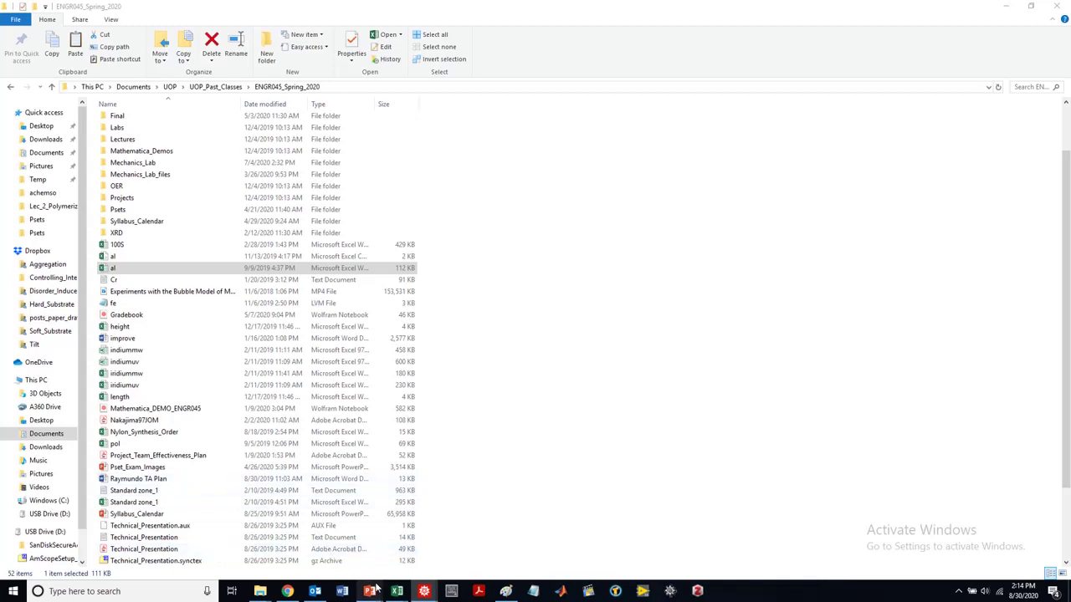
mouse_move(425, 591)
click(344, 549)
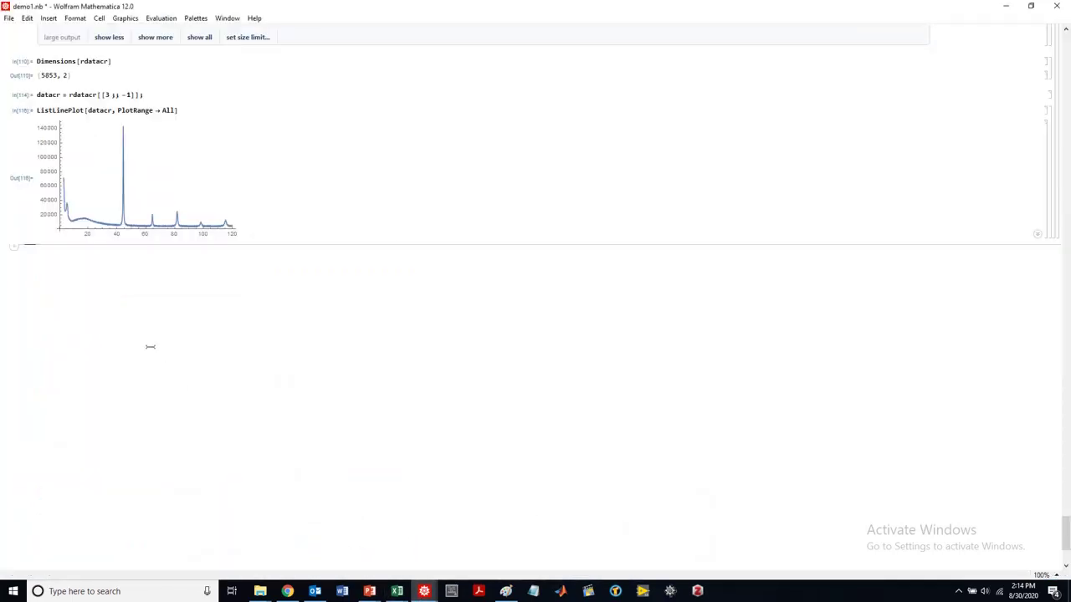
Import al.xlsx as rdataal with the "Data" element and check Dimensions[rdataal]
text(rdataa)
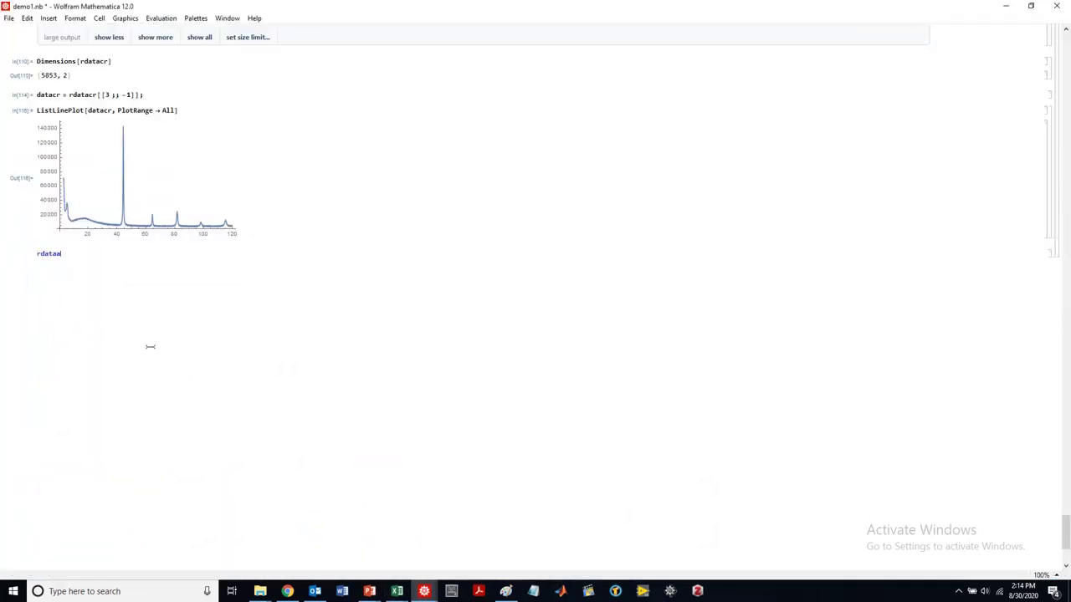
text(l = Import[)
text("C:\\Users\\jsteimel\\Documents\\UOP\\UOP_Past_Classes\\ENGR045_Spring_2020\\a1.xlsx")
text(,)
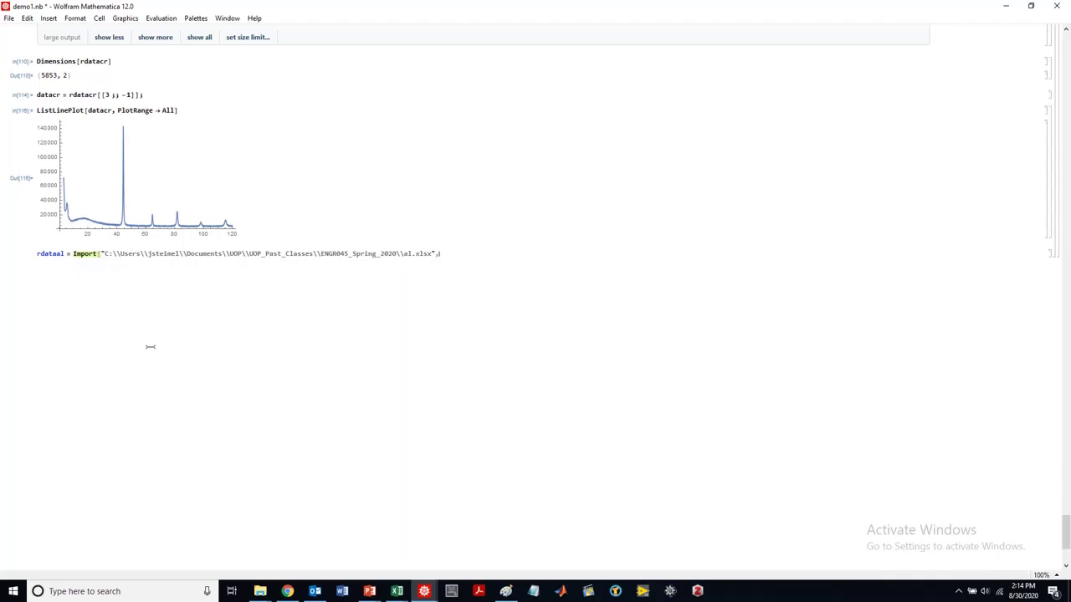
text( "Data"])
key(shift+Return)
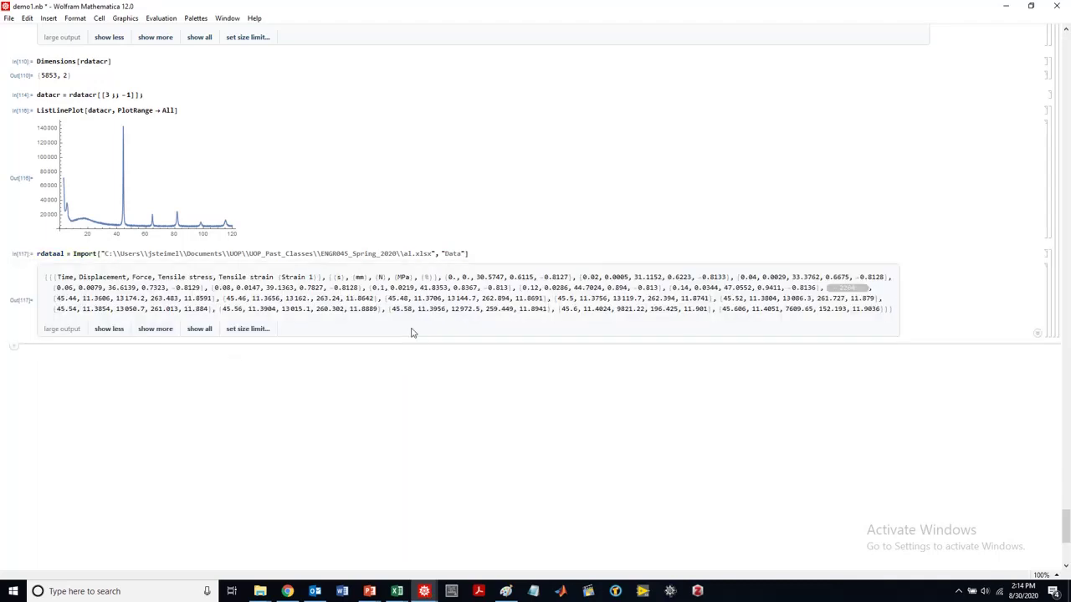
text(Dimensions[rda)
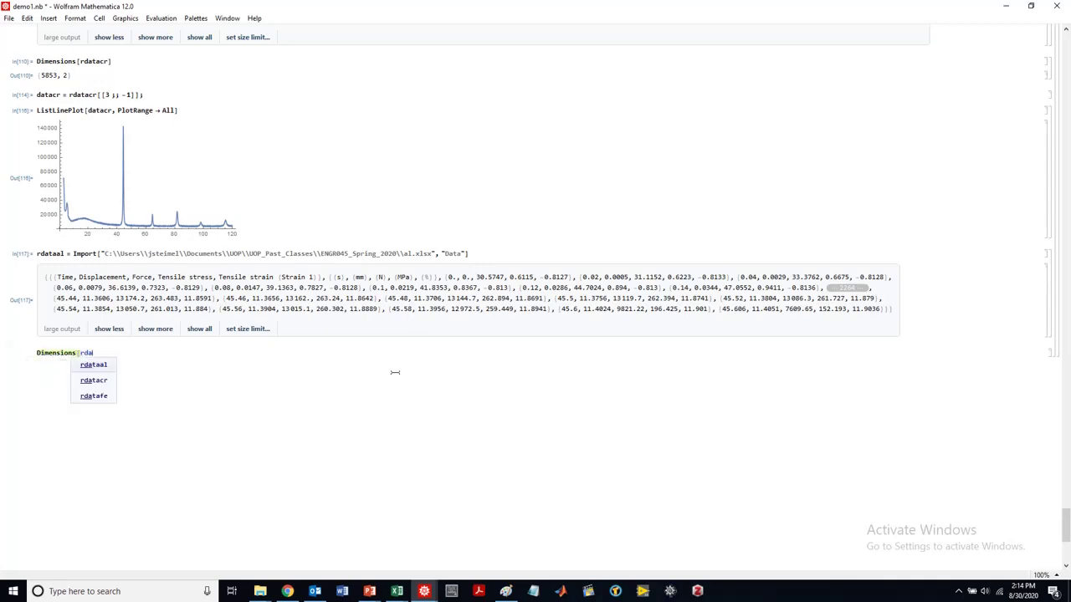
key(Return)
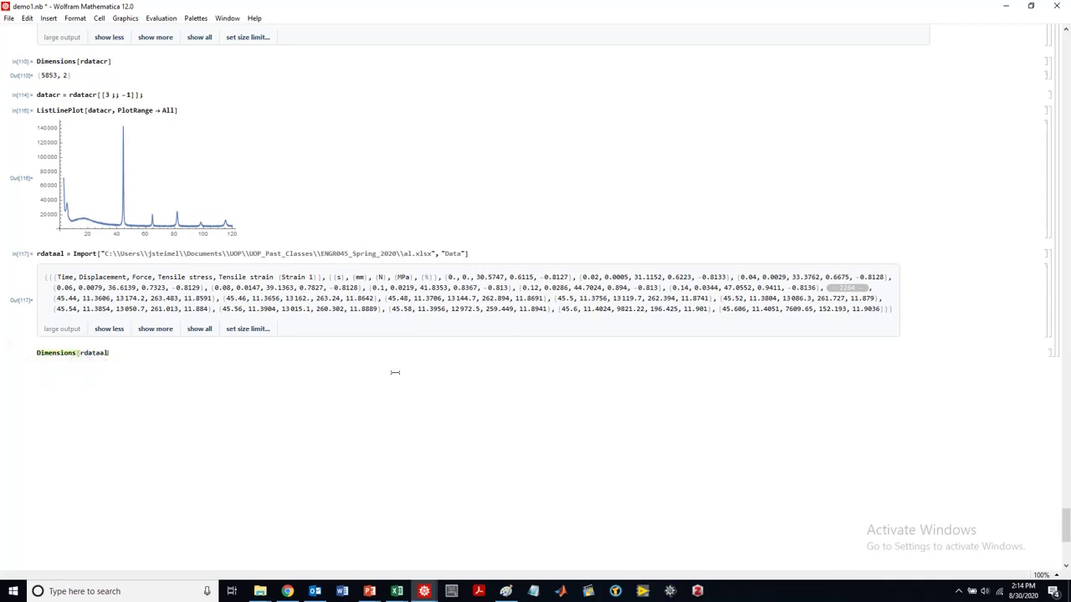
text(])
key(shift+Return)
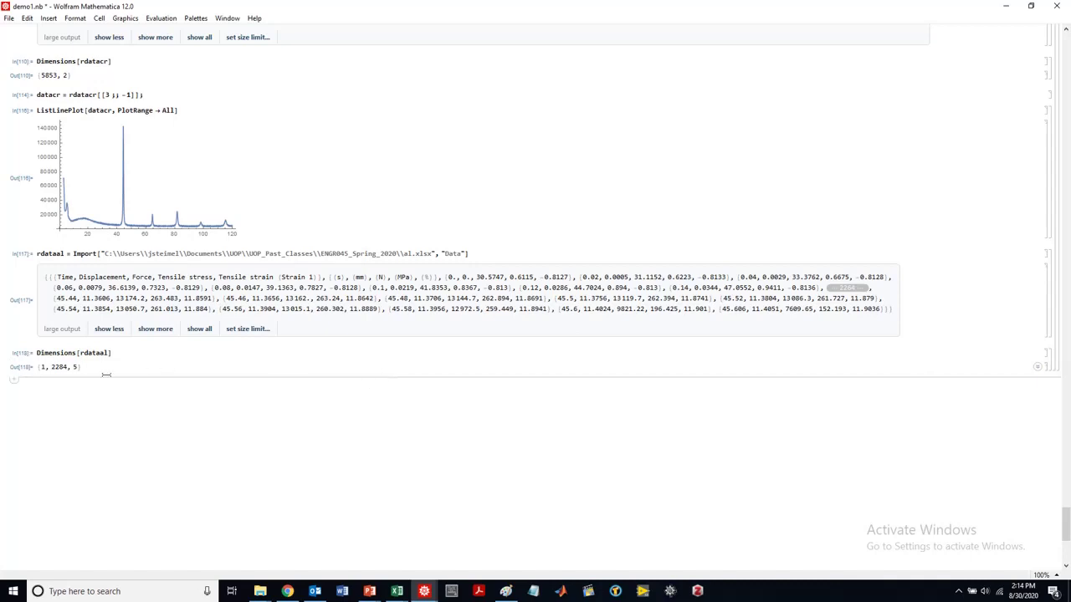
Wrap the import in Flatten[..., 1] and recheck the dimensions, now {2284, 5}
click(44, 367)
drag(43, 367, 38, 368)
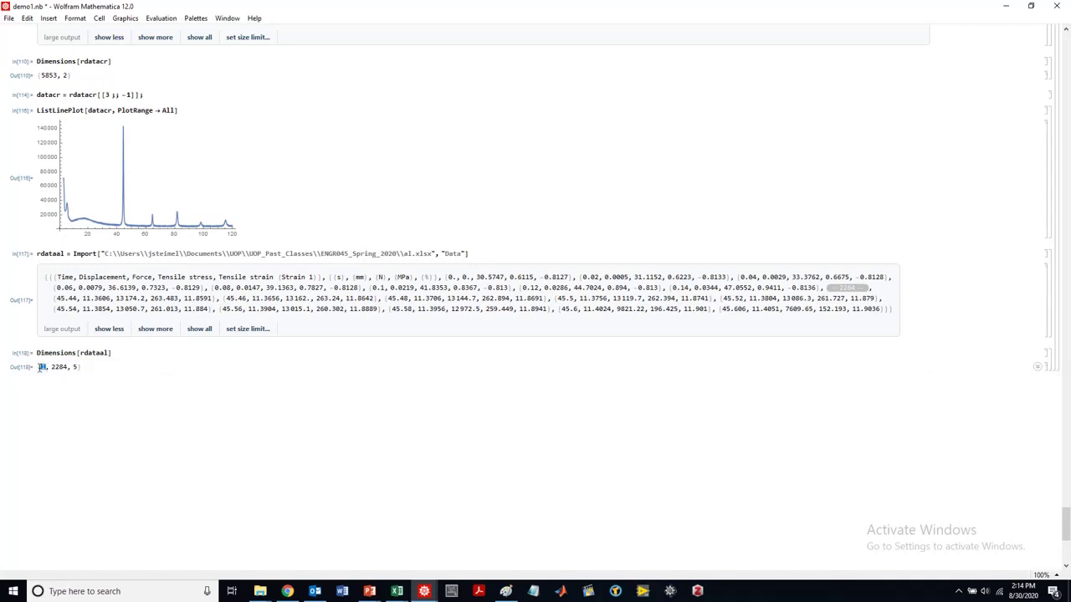
click(73, 254)
text(Flatten[)
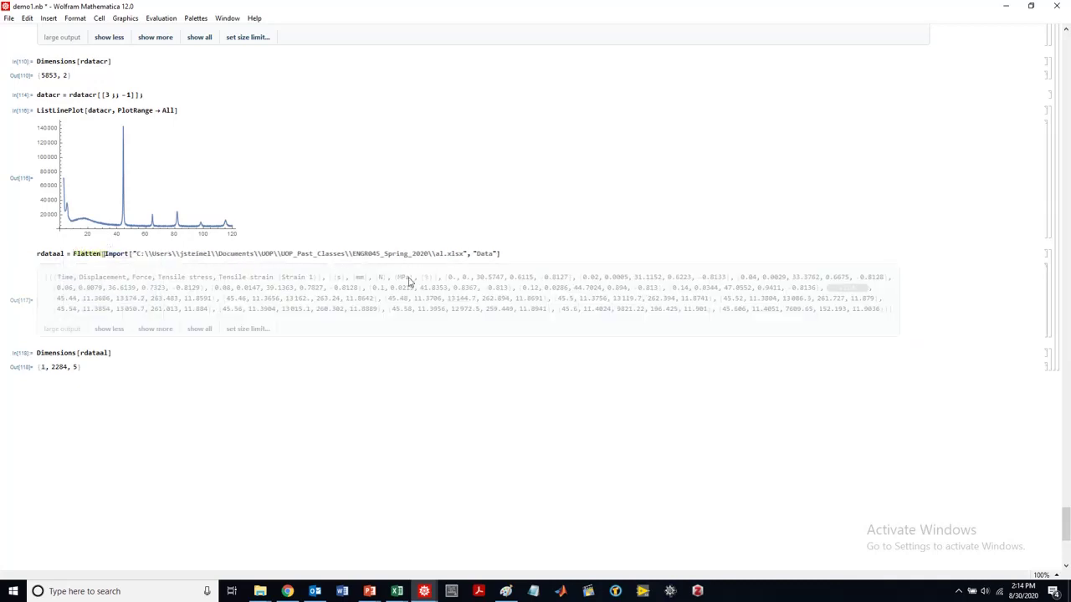
click(502, 253)
text(])
text(])
key(shift+Return)
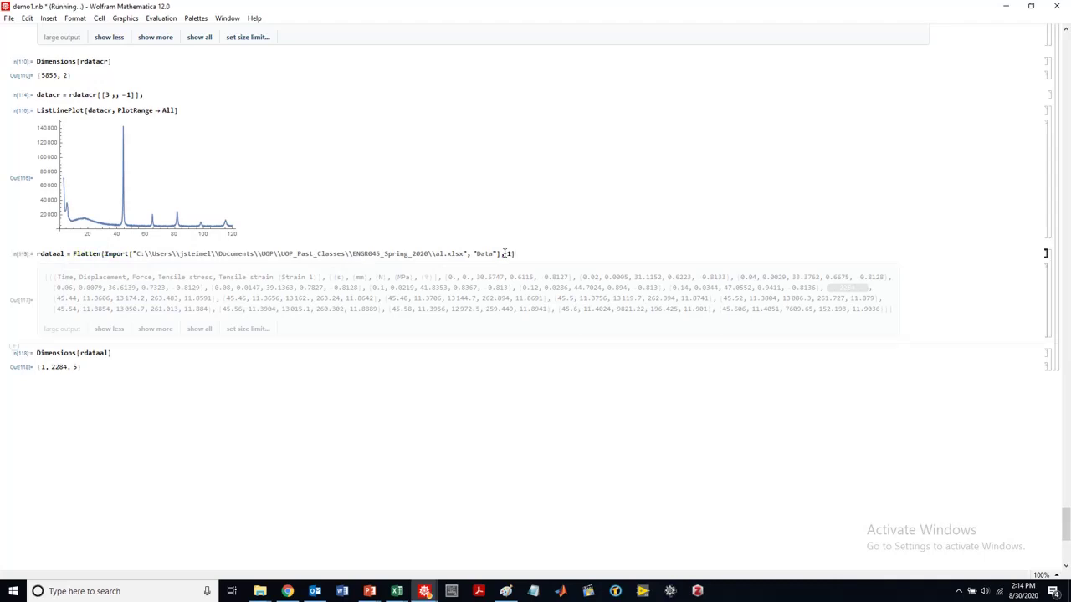
click(119, 354)
key(shift+Return)
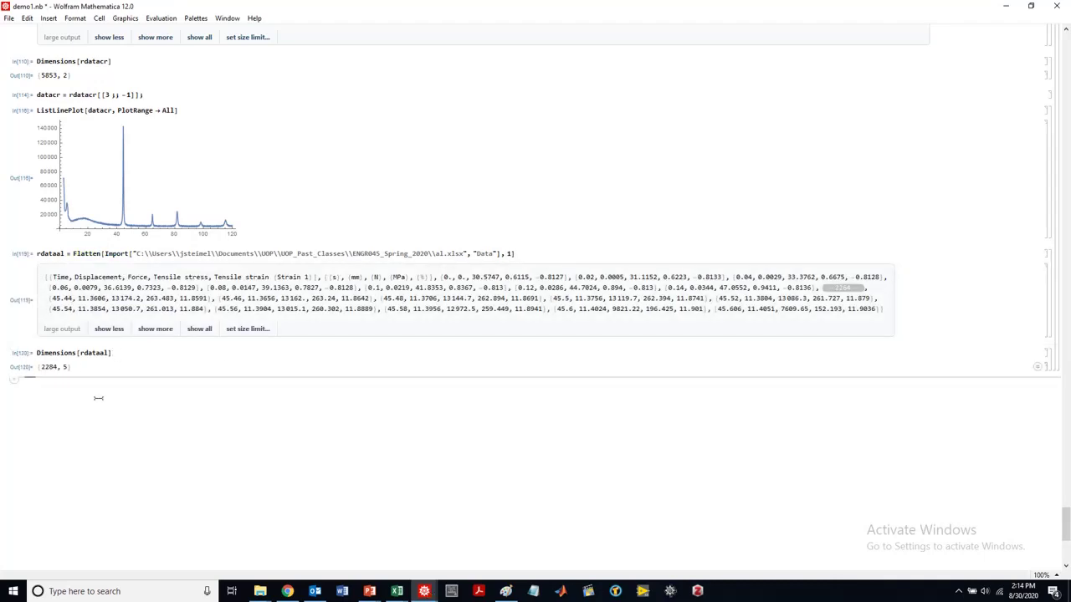
Show rdataal[[1 ;; 20]] as a TableForm table
text(rdataal[[)
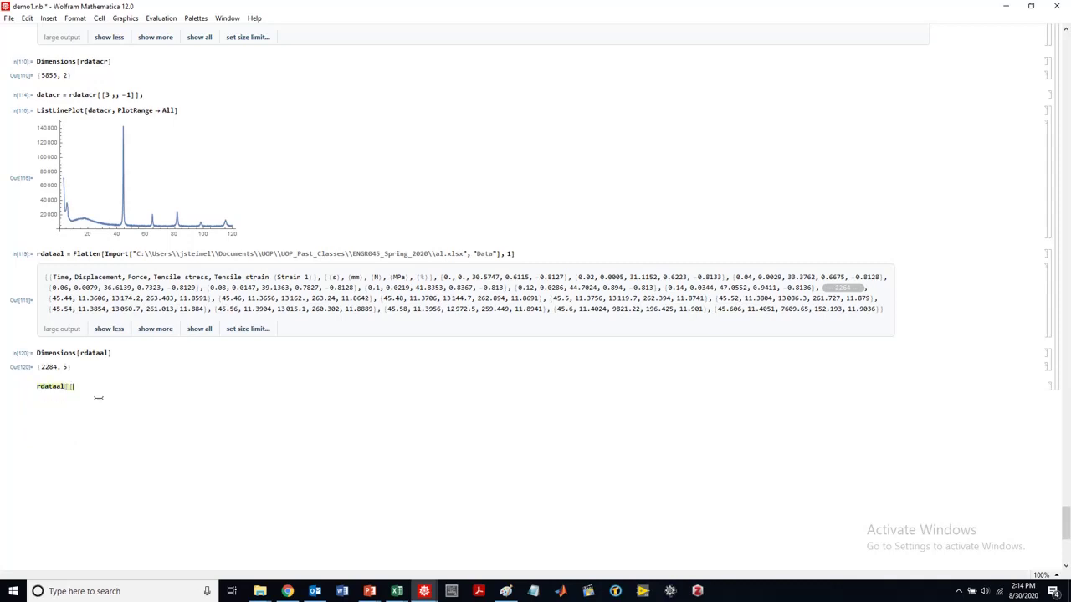
text(1 ;; 20]])
key(shift+Return)
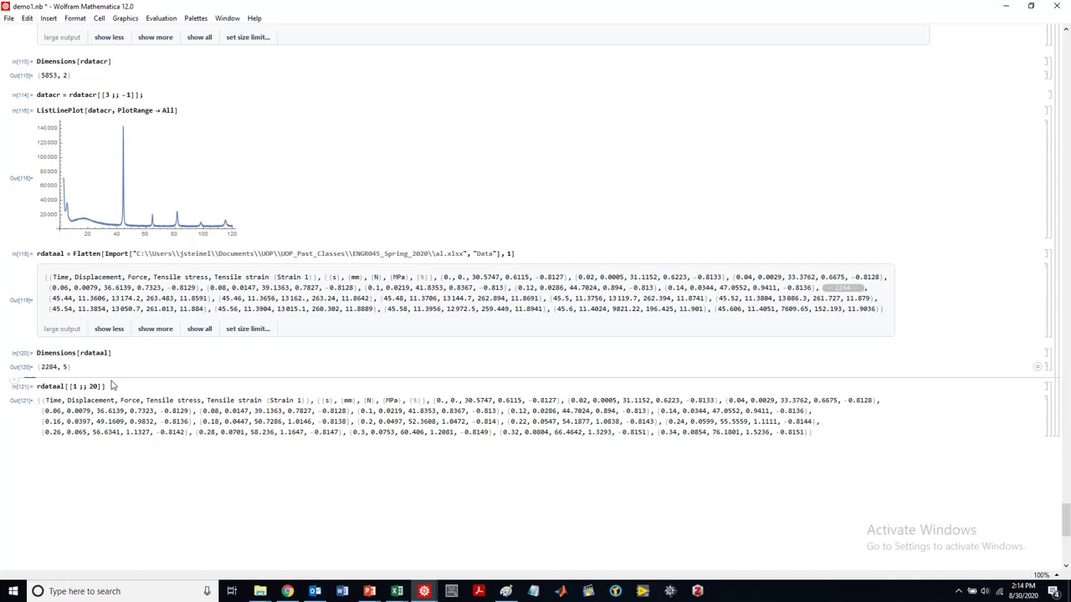
click(141, 389)
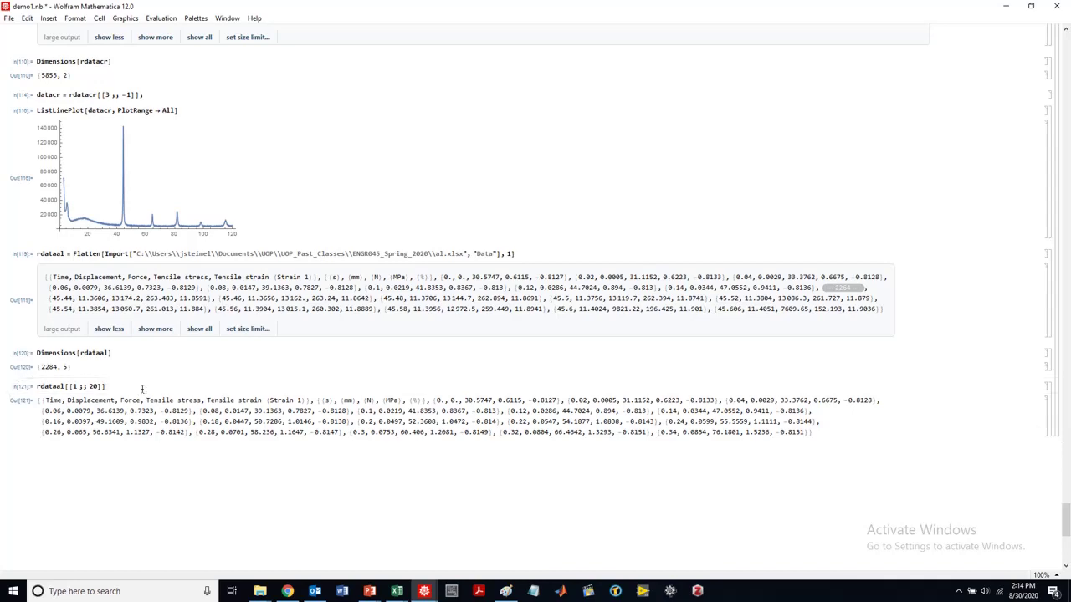
text(//TableForm)
key(shift+Return)
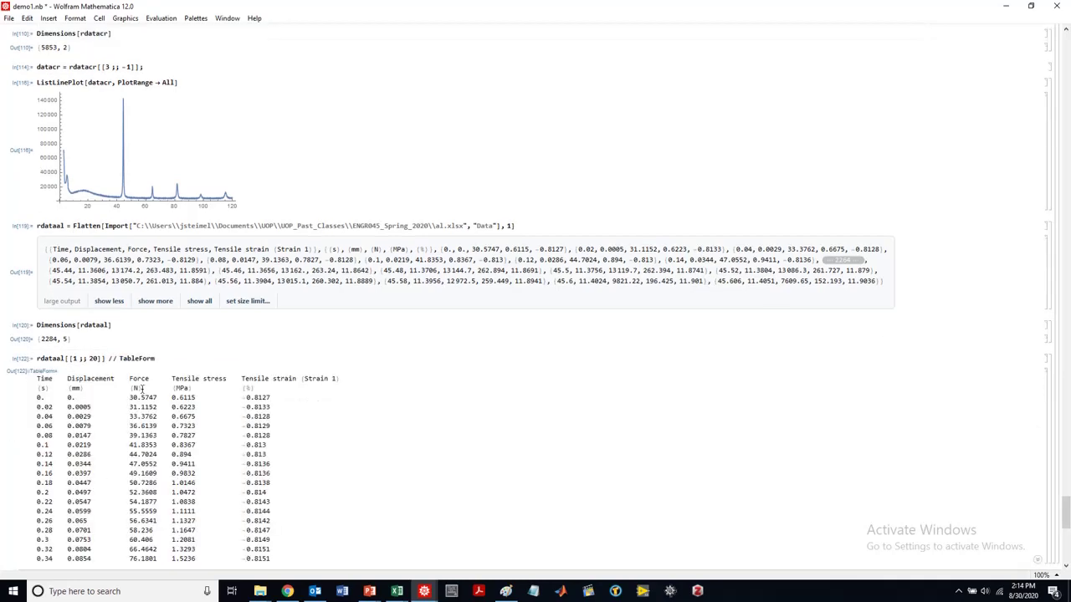
Start the table at row 3 to drop the Time, Displacement and strain header rows
scroll(142, 387, down, 5)
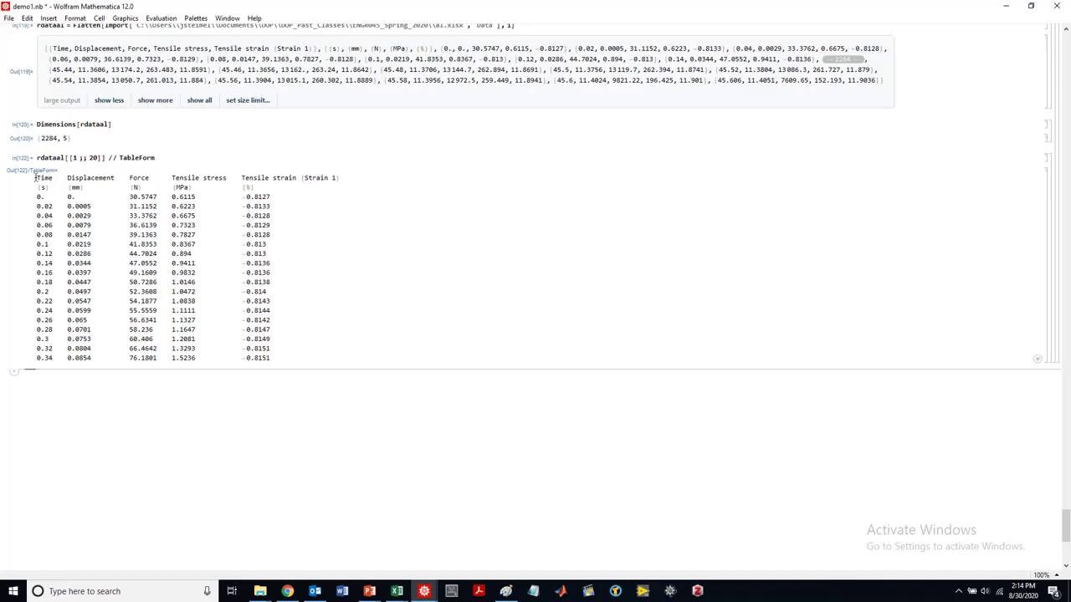
click(91, 179)
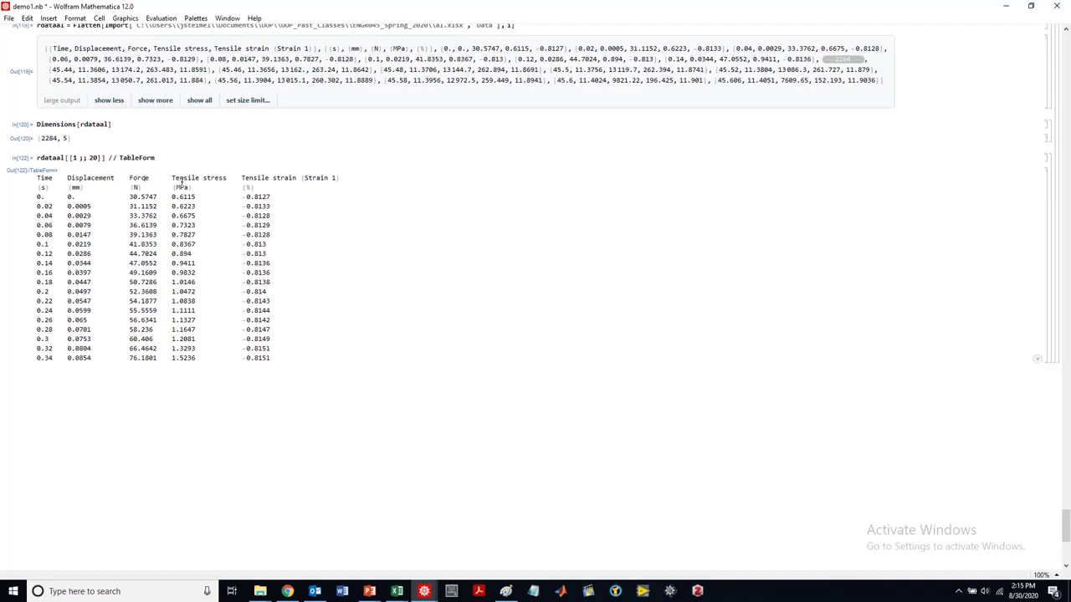
click(268, 179)
drag(38, 179, 70, 183)
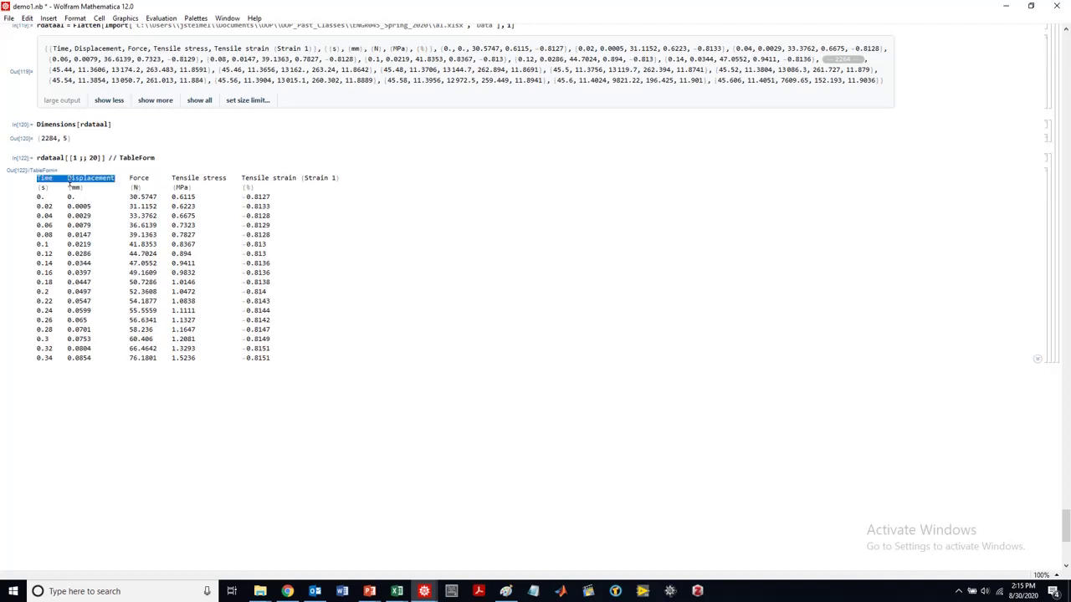
double_click(74, 158)
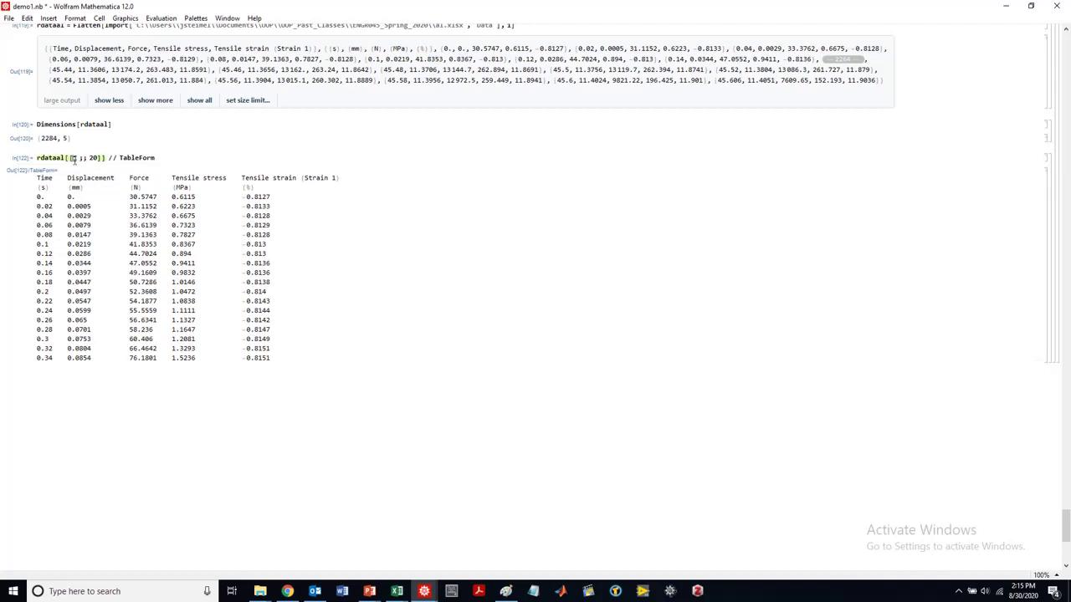
text(3)
key(shift+Return)
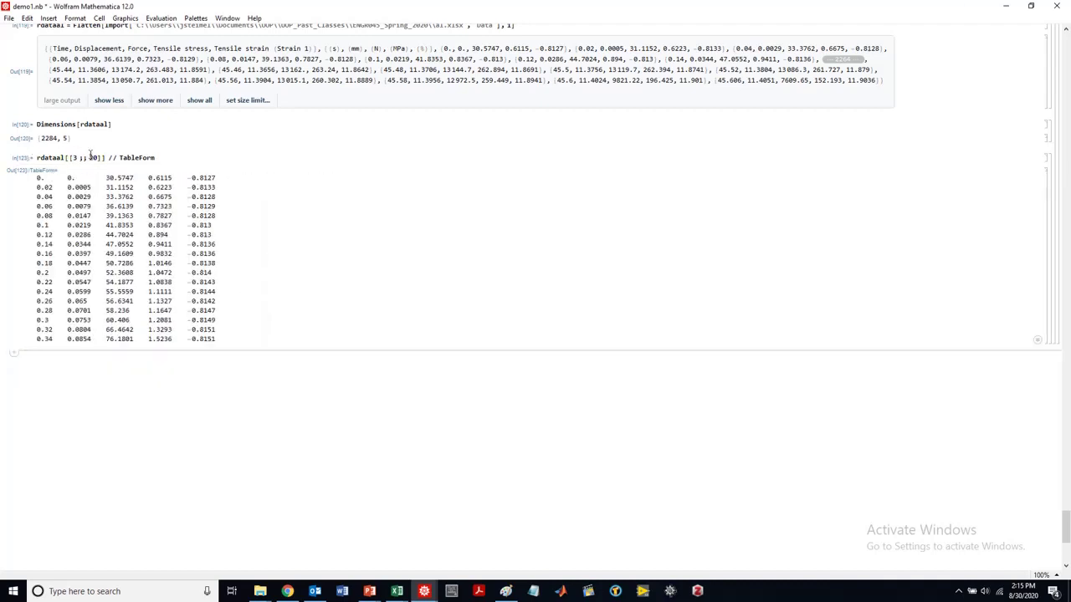
Define dataal = rdataal[[3 ;; -1]]; with output suppressed
double_click(93, 157)
text(-1)
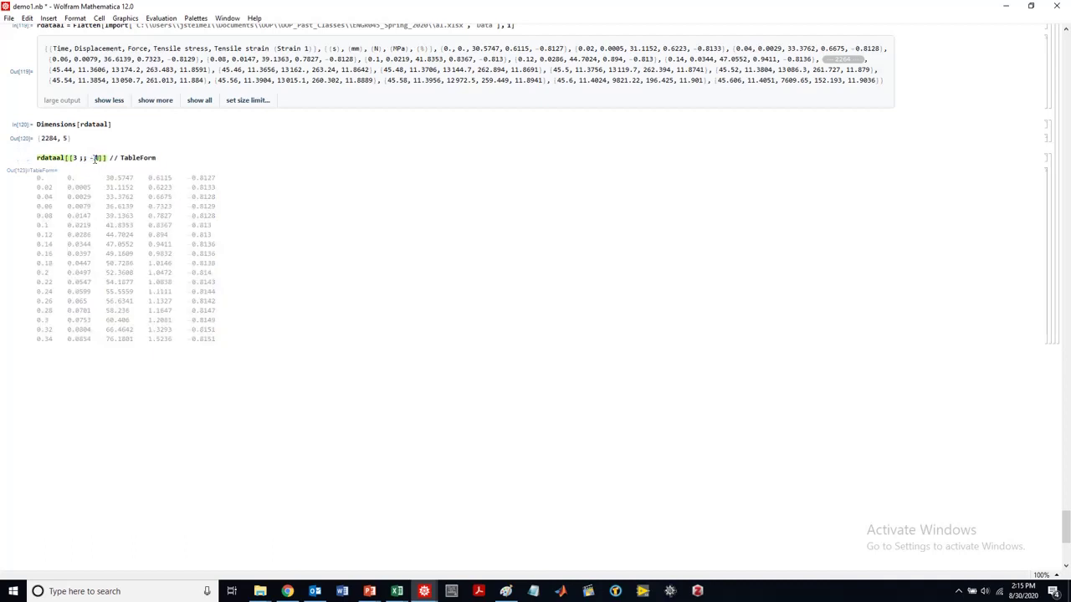
click(32, 157)
text(dataal =)
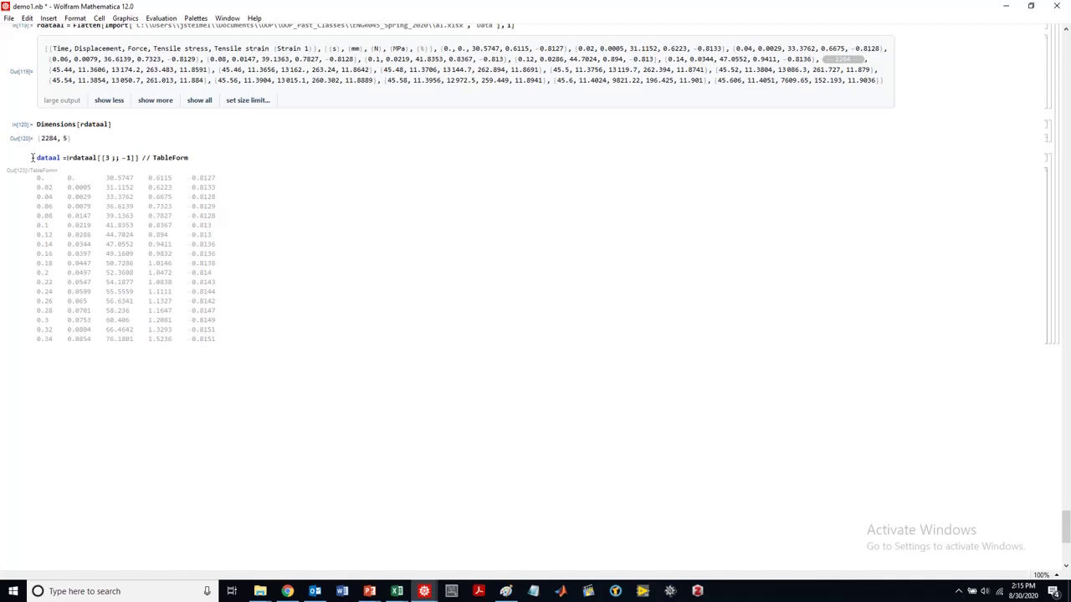
drag(190, 158, 141, 157)
text(;)
key(shift+Return)
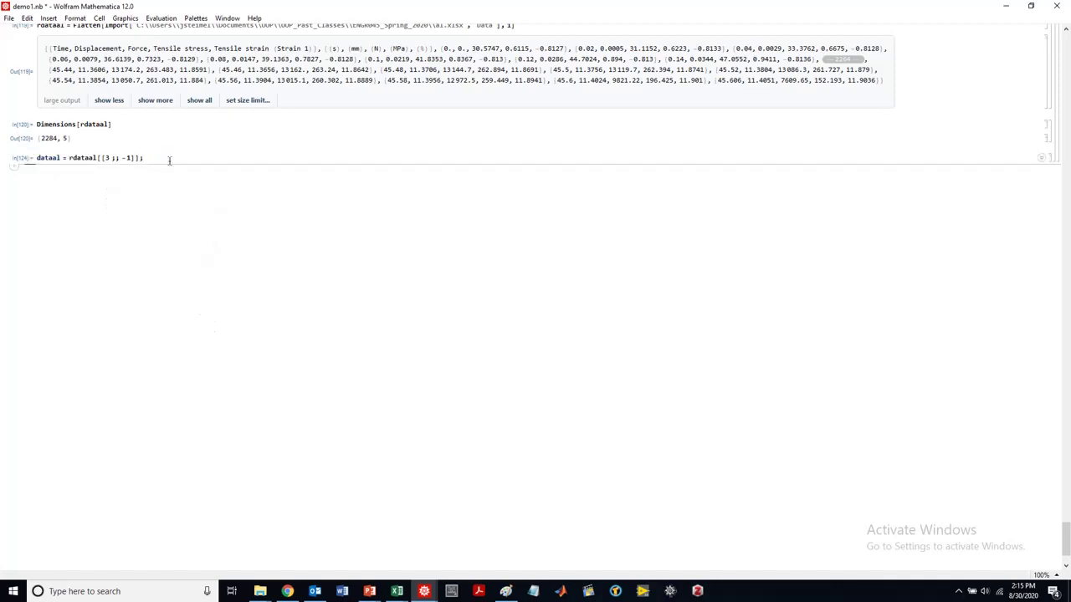
Add a cell showing rdataal[[1 ;; 20]] // TableForm above the dataal definition
click(79, 151)
text(rdat)
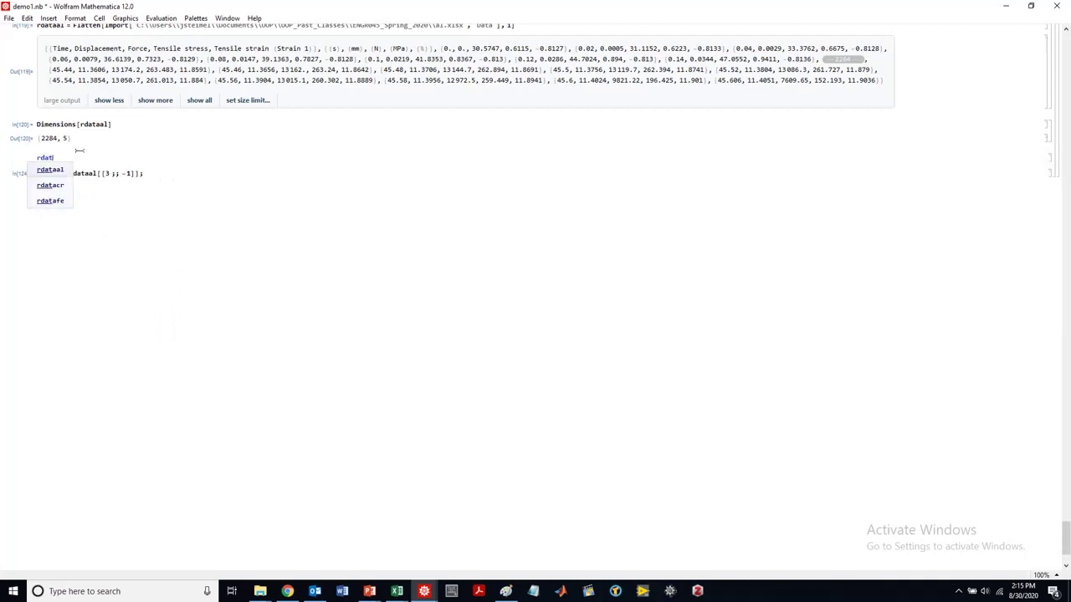
text(aal[[)
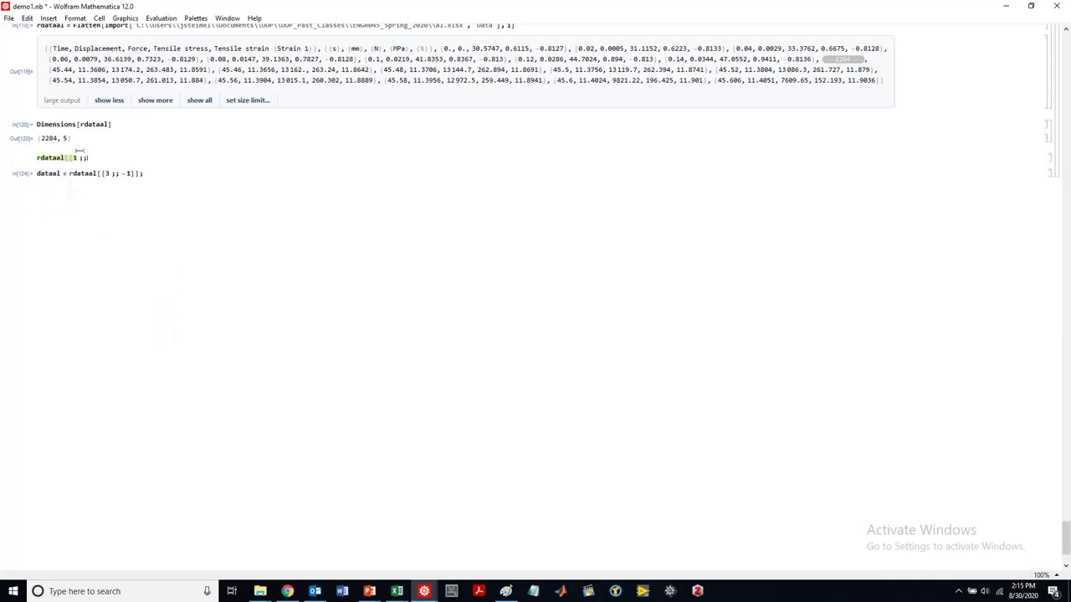
text(1 ;; 20]])
key(shift+Return)
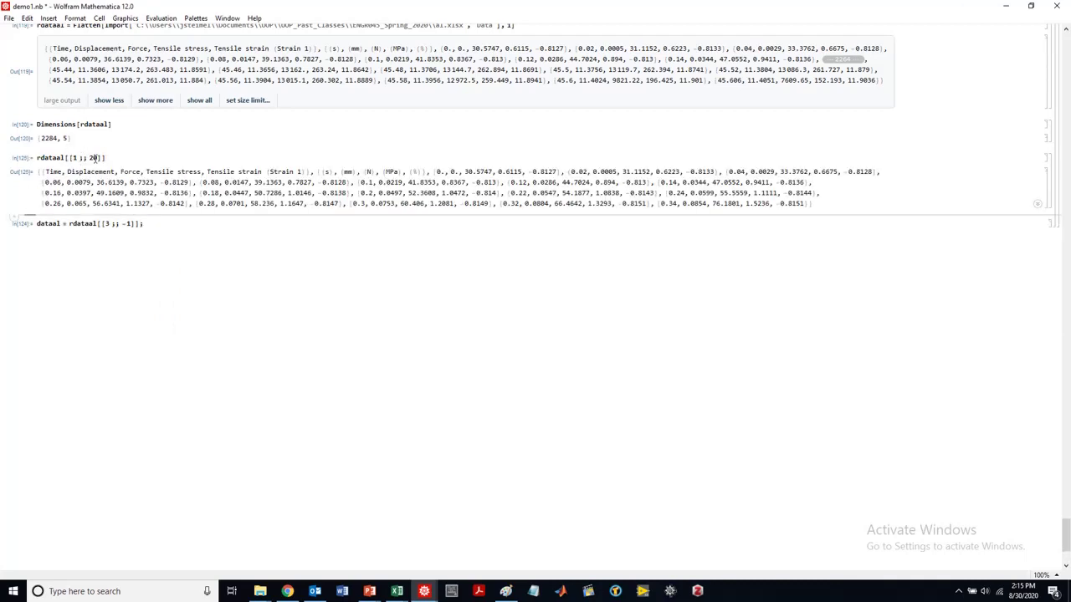
click(114, 157)
text(//)
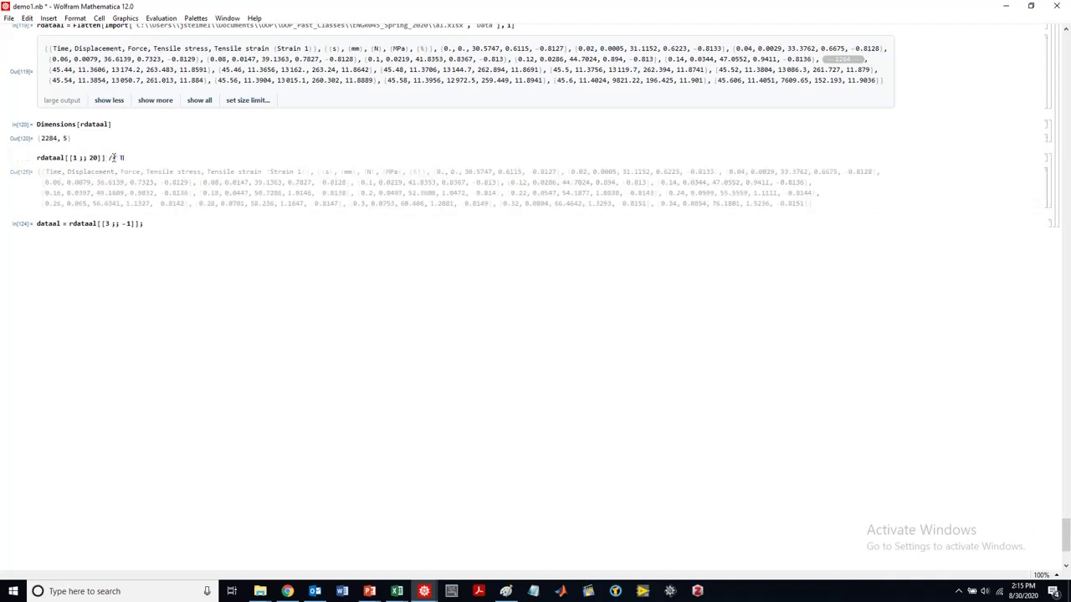
text( TableForm)
key(shift+Return)
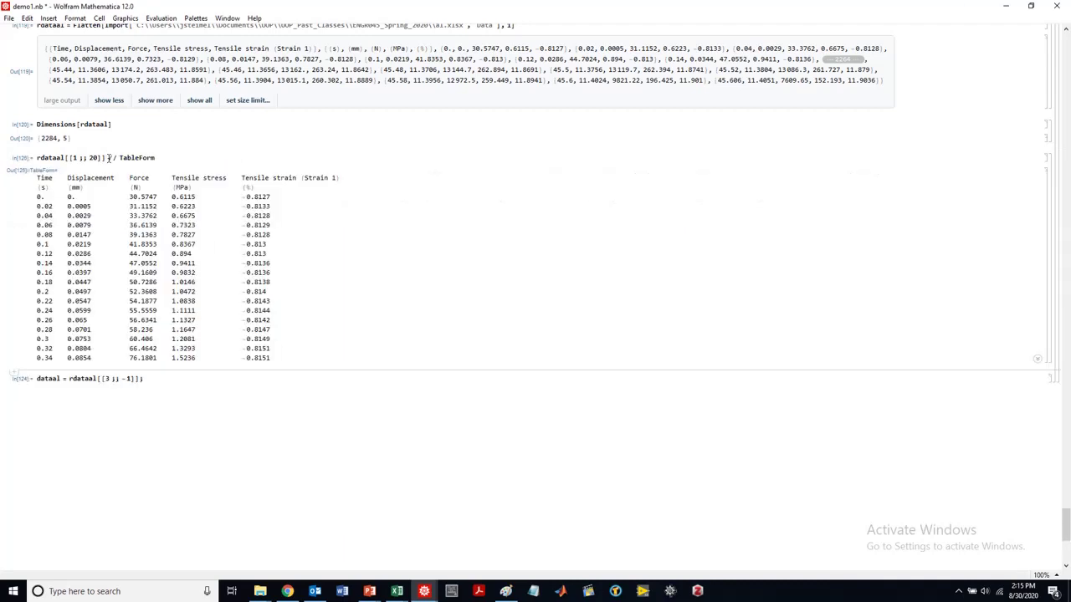
Define time = dataal[[All, 1]]; with its output suppressed
scroll(167, 271, down, 3)
click(94, 304)
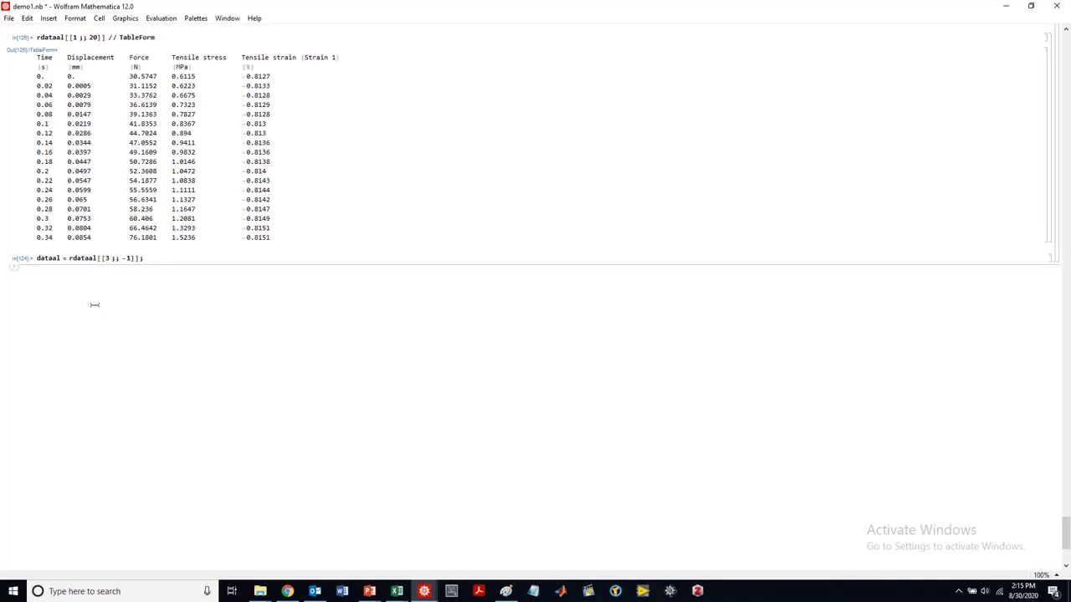
text(time)
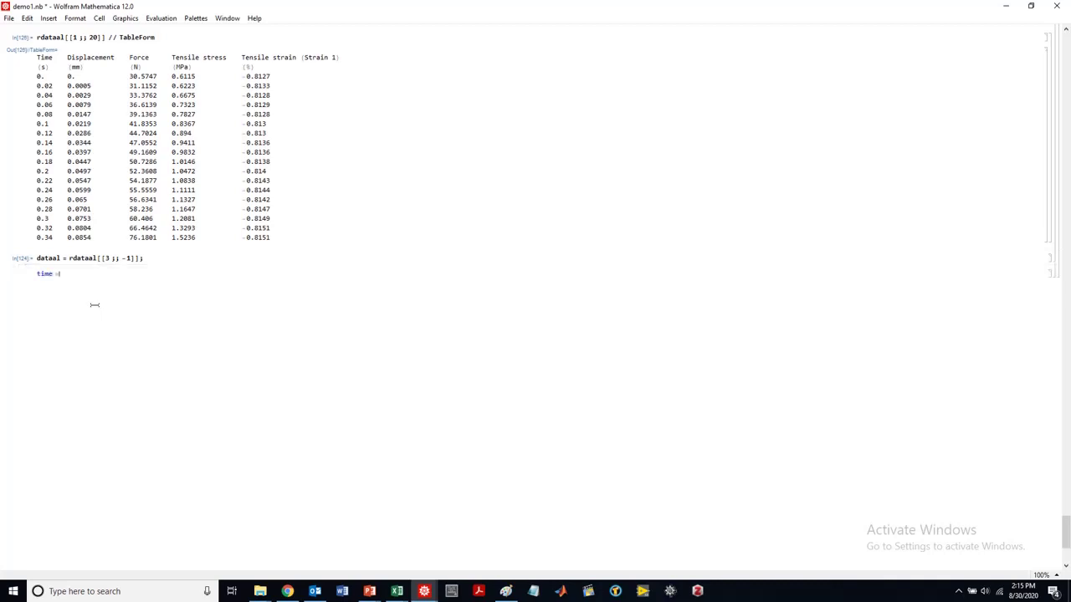
text( = dat)
key(BackSpace)
text(ataal[[All, 1]])
key(shift+Return)
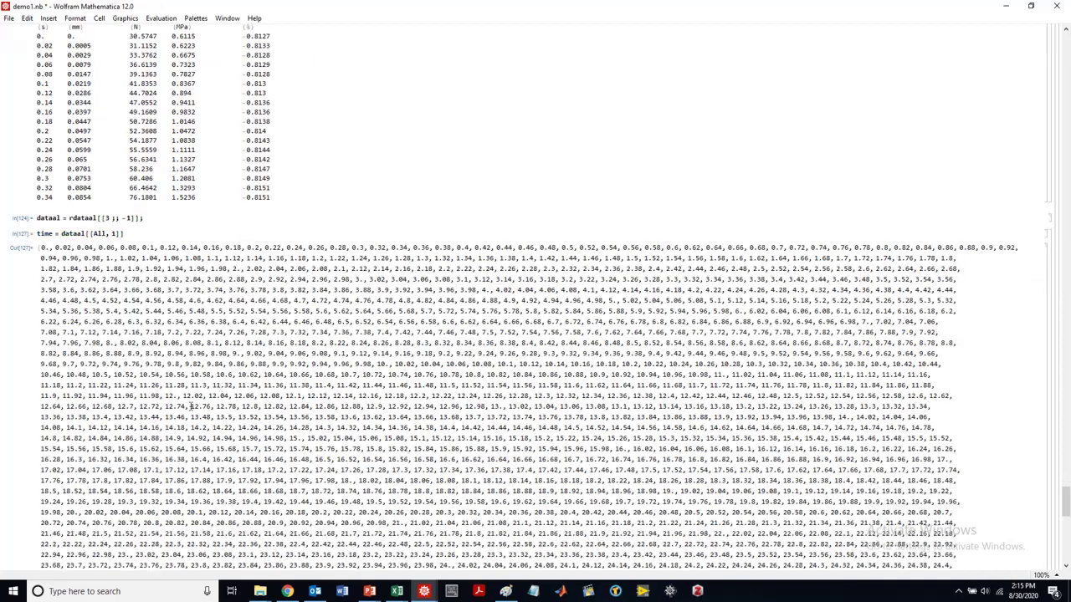
scroll(186, 380, up, 5)
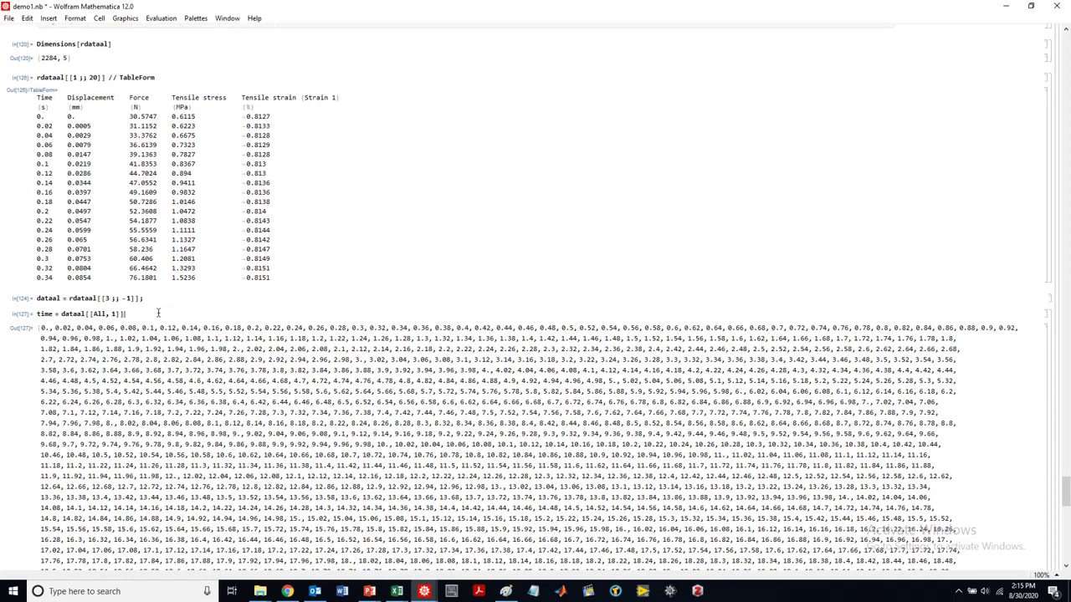
click(157, 313)
text(;)
key(shift+Return)
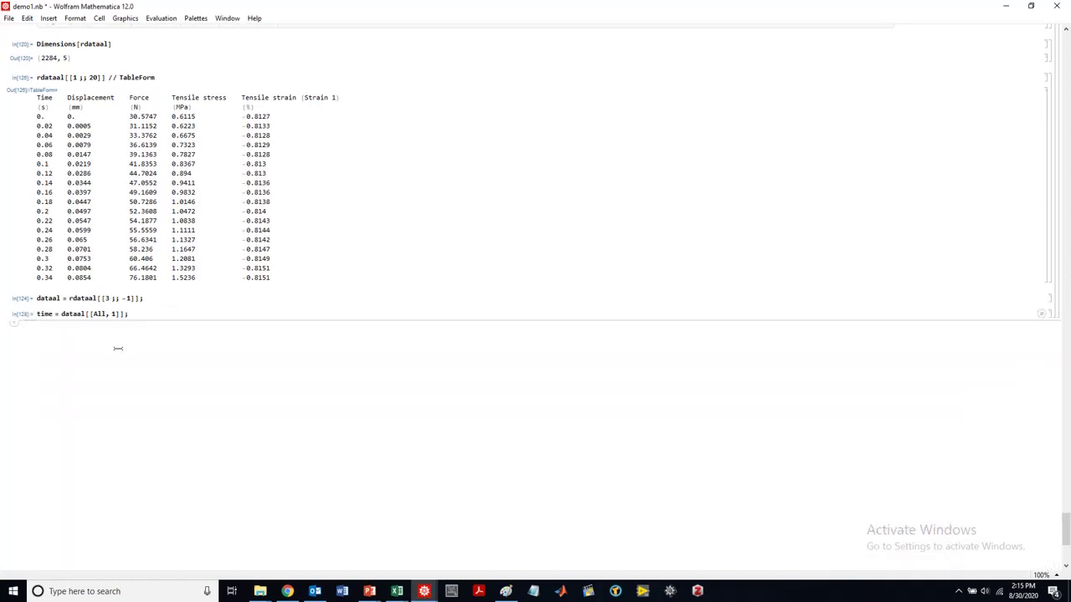
Define strain = dataal[[All, -1]]; and stress = dataal[[All, 4]];
text(s)
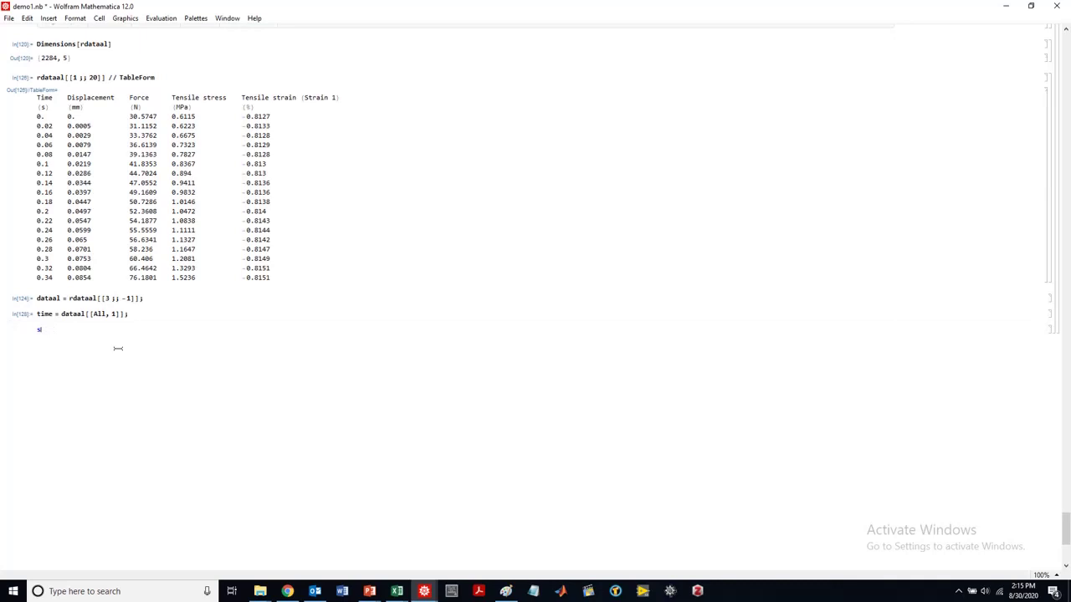
text(strain = data)
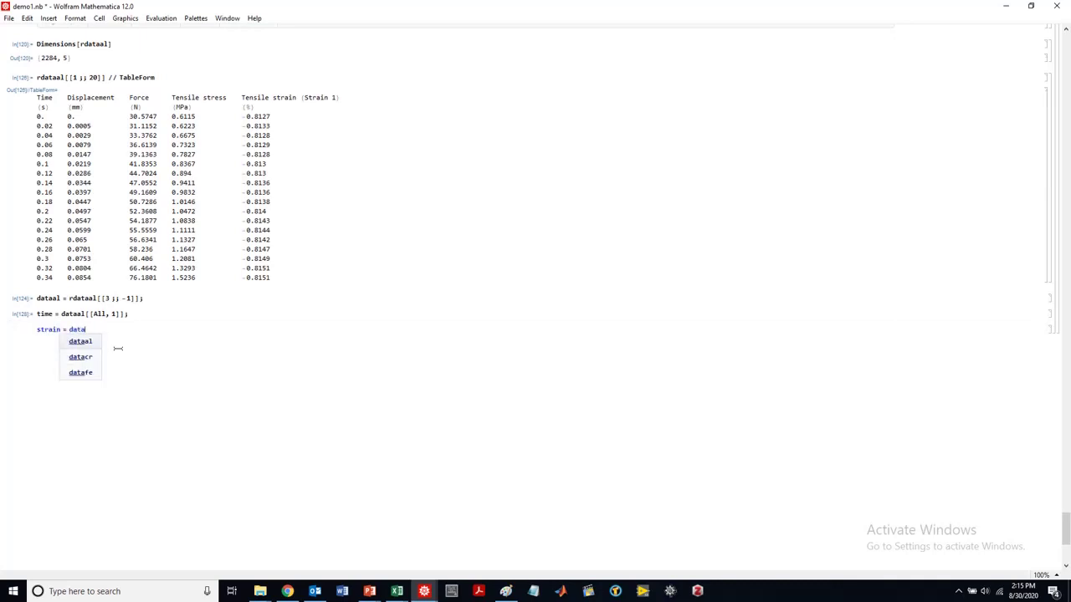
text(al[[All,)
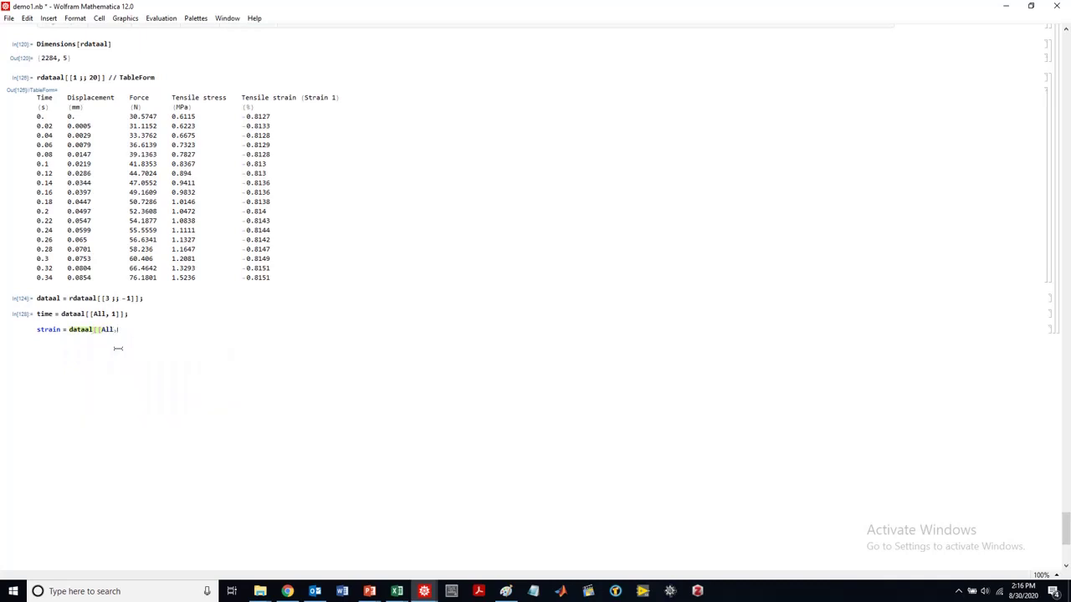
text( -1]];)
key(shift+Return)
text(stress = dataal[[A)
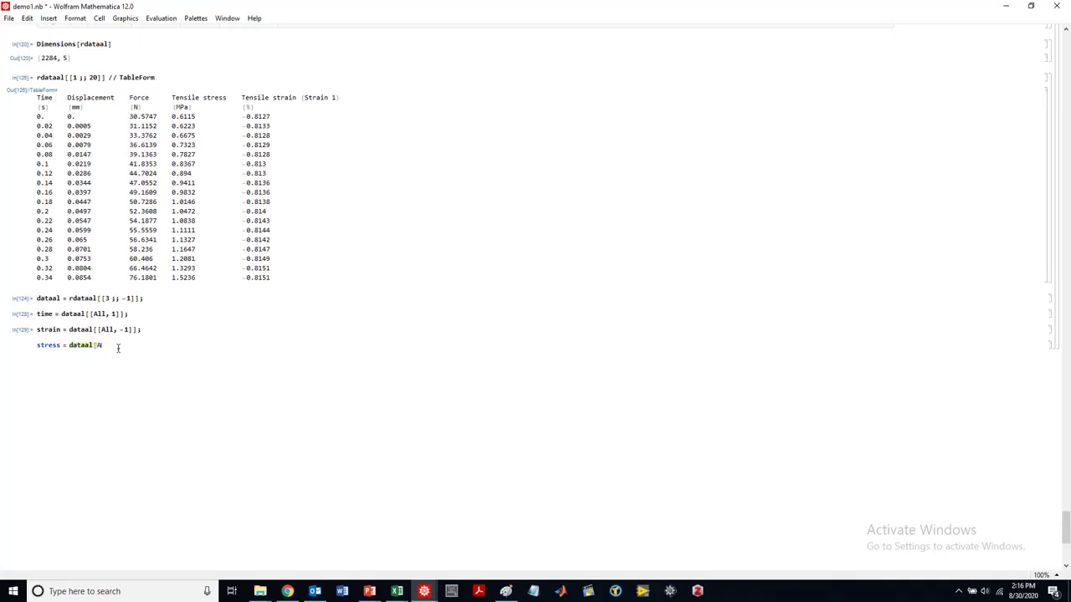
text(All,4]];)
key(shift+Return)
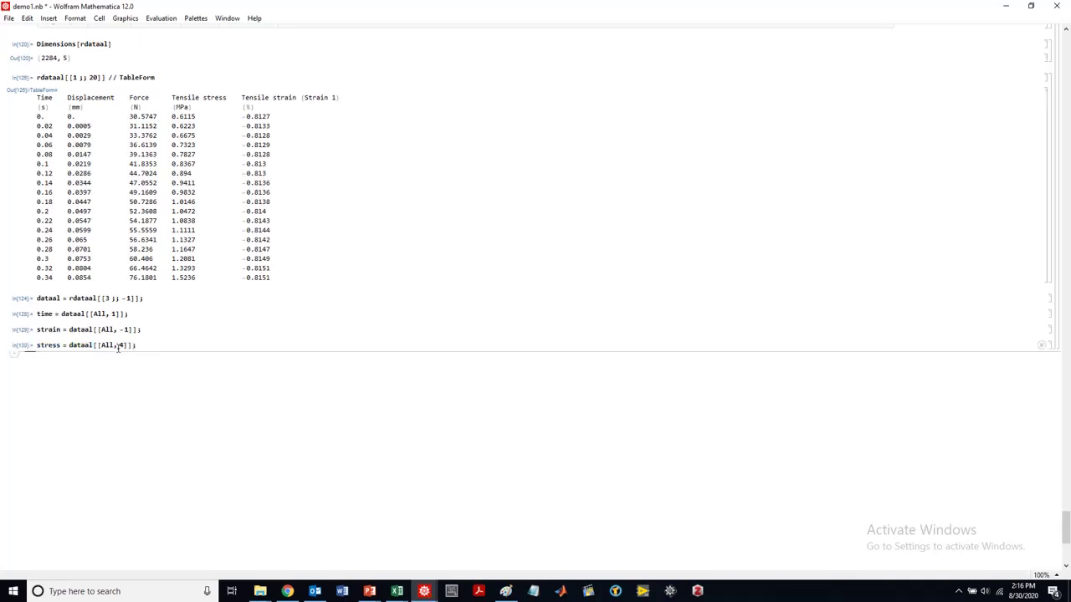
Plot ListLinePlot[Transpose[{strain, stress}]] as the aluminum stress-strain curve
text(Tra)
key(Return)
text([)
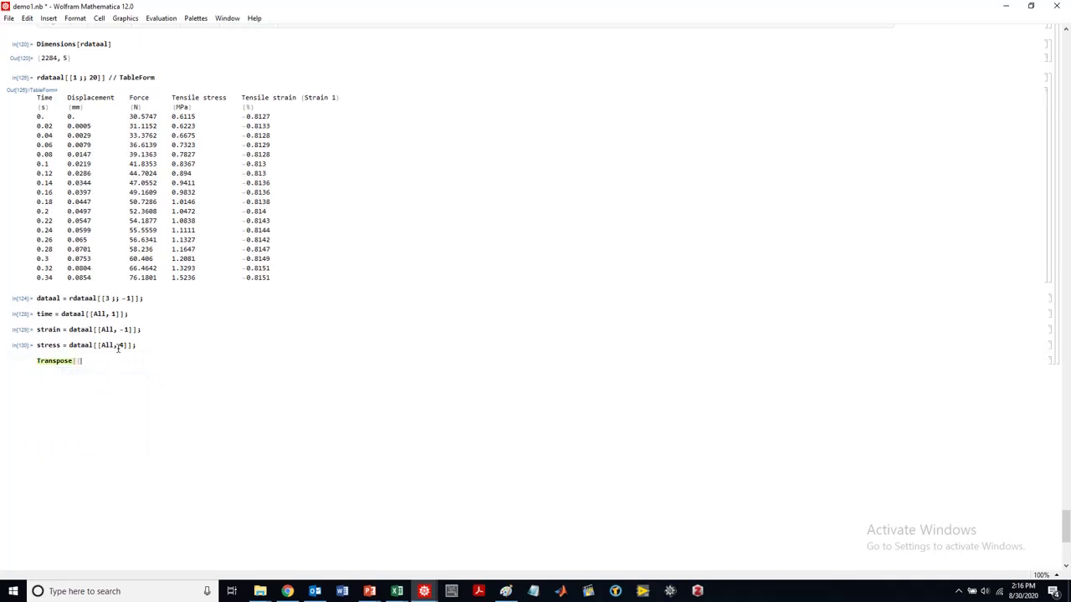
text({str)
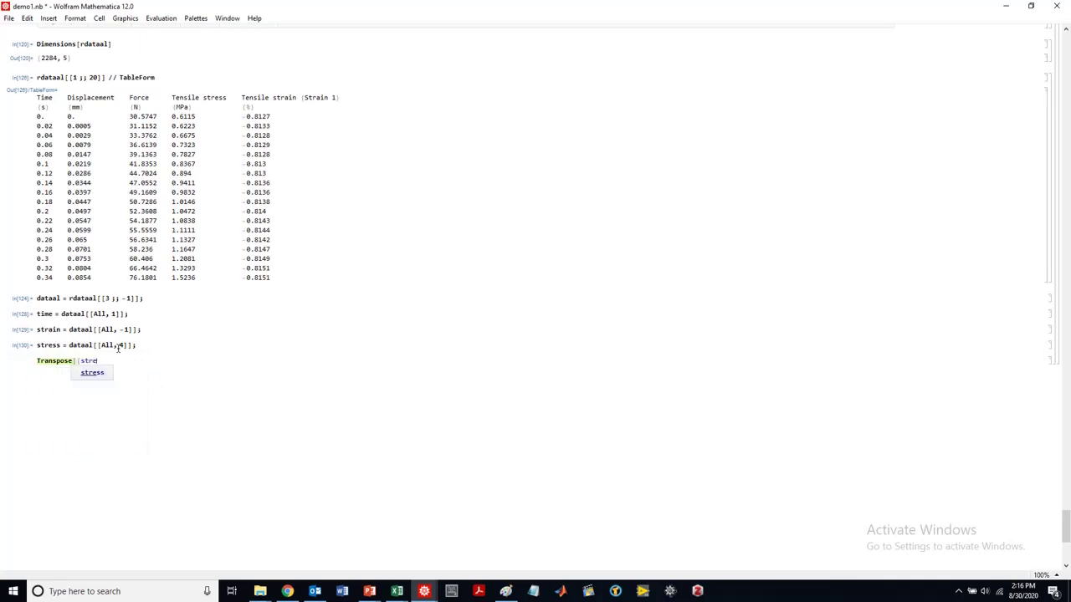
text(ain, stress}])
key(shift+Return)
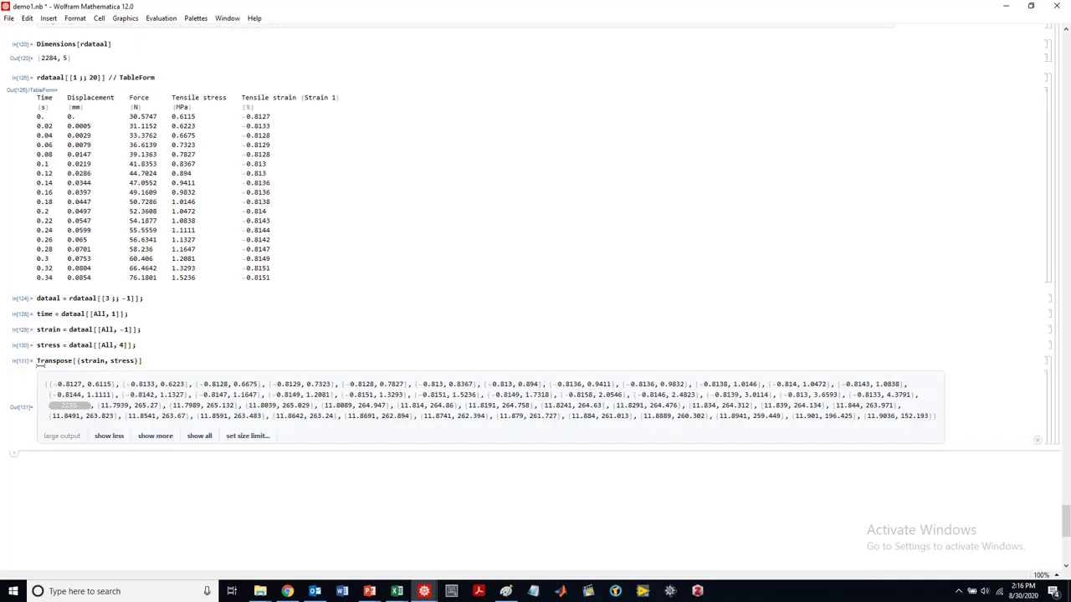
click(44, 361)
text(List)
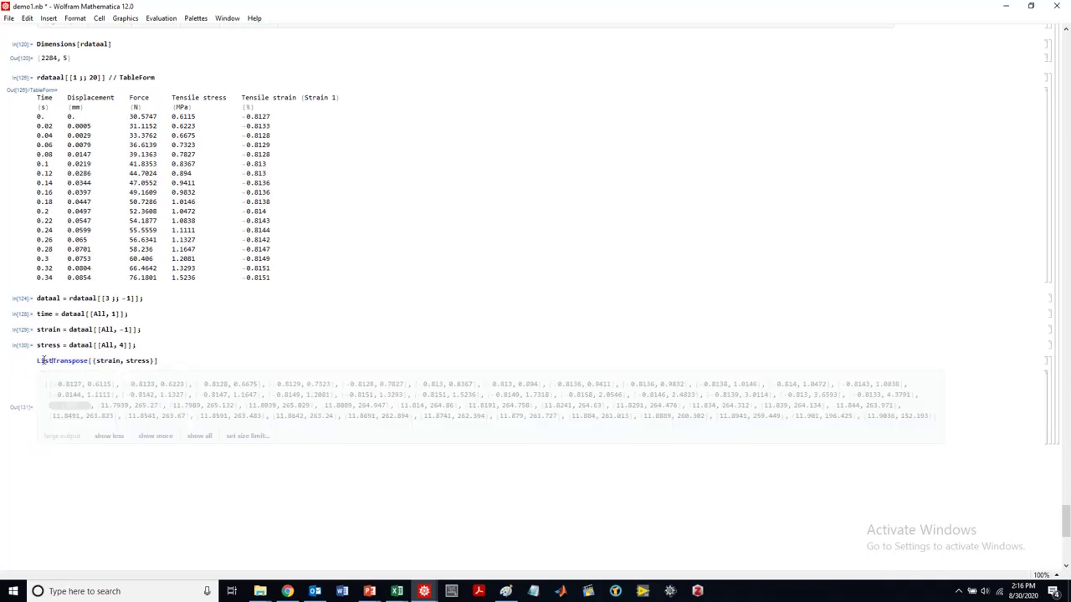
text(LinePlot[)
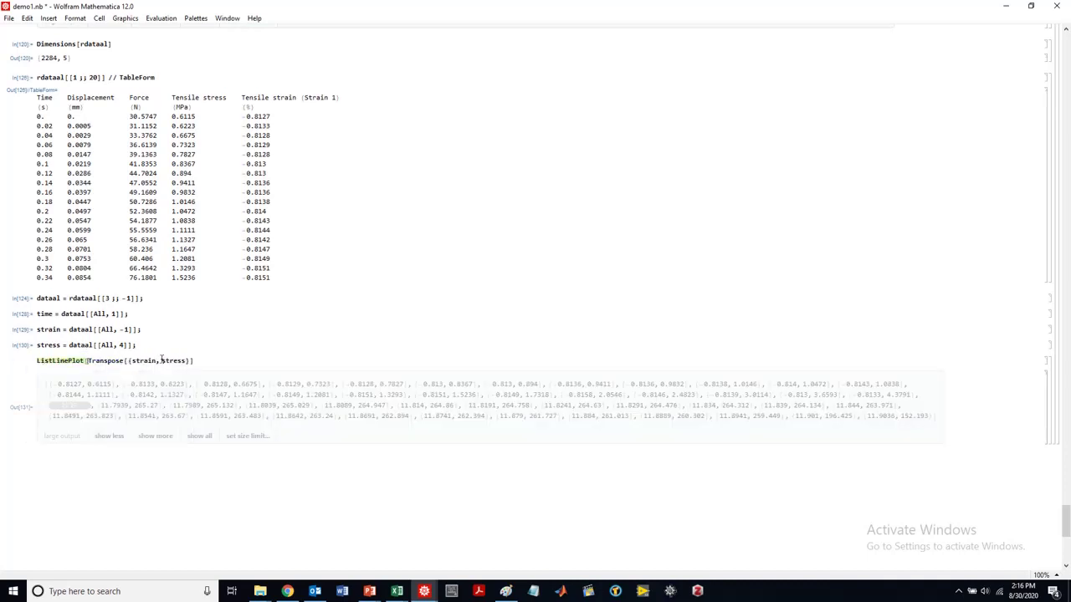
click(207, 360)
text(])
key(shift+Return)
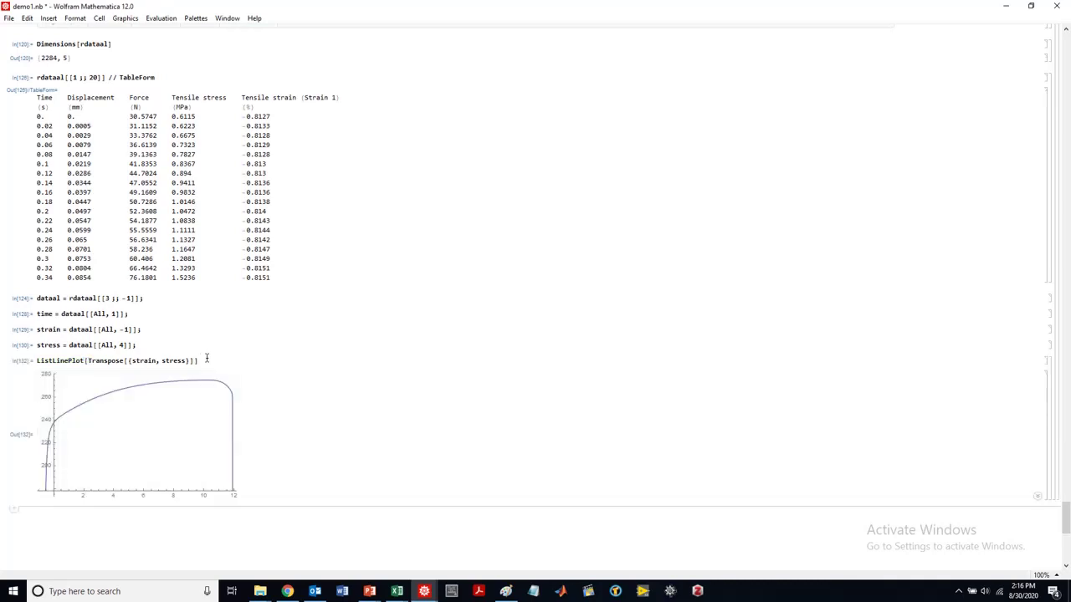
scroll(181, 335, down, 3)
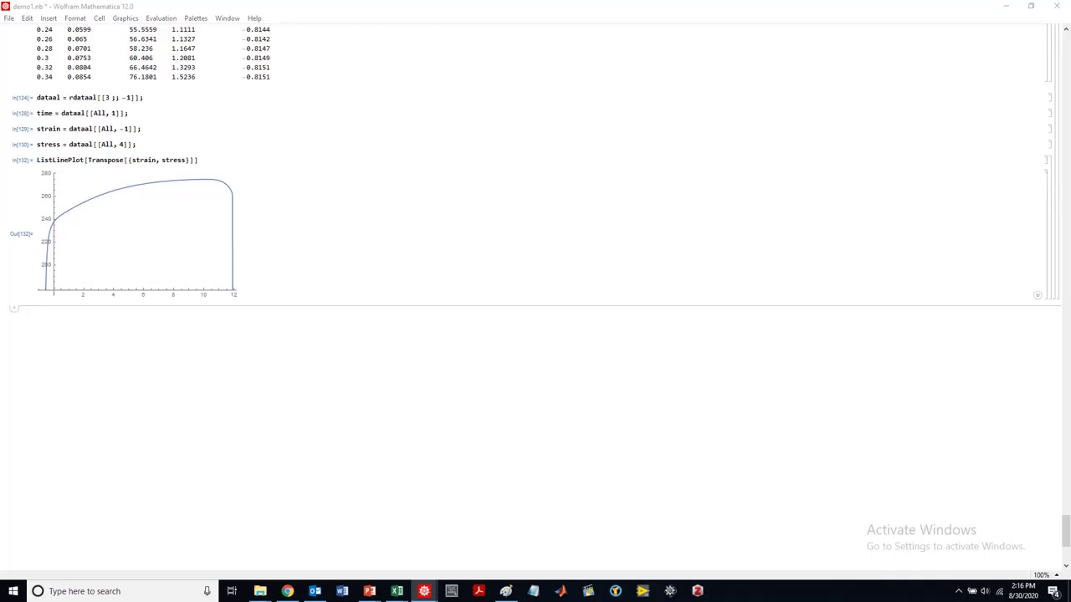
Save the demo1.nb notebook through File > Save
scroll(456, 244, up, 4)
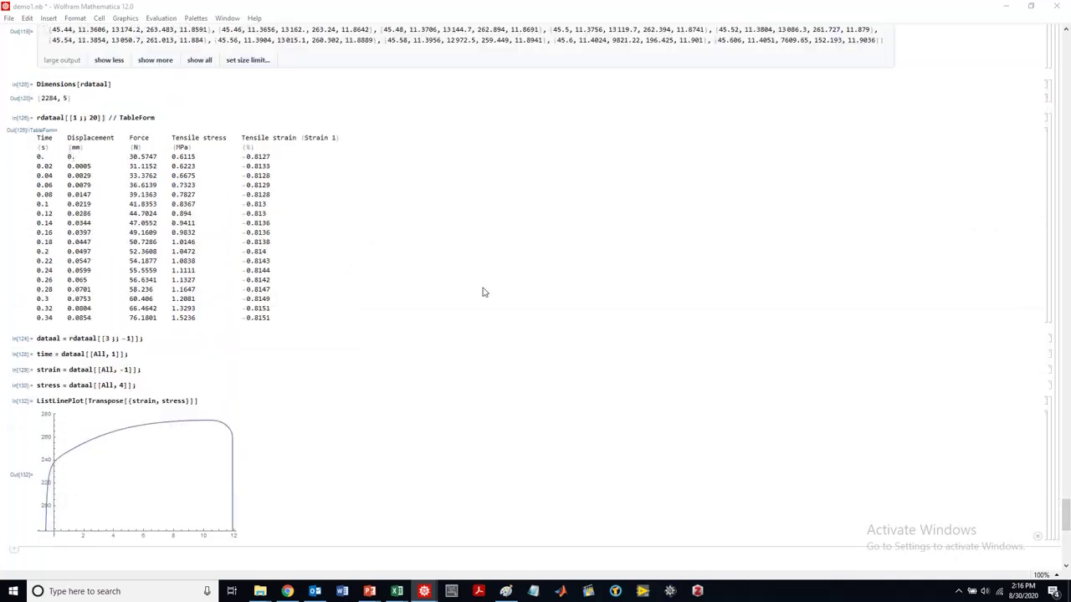
scroll(482, 293, down, 3)
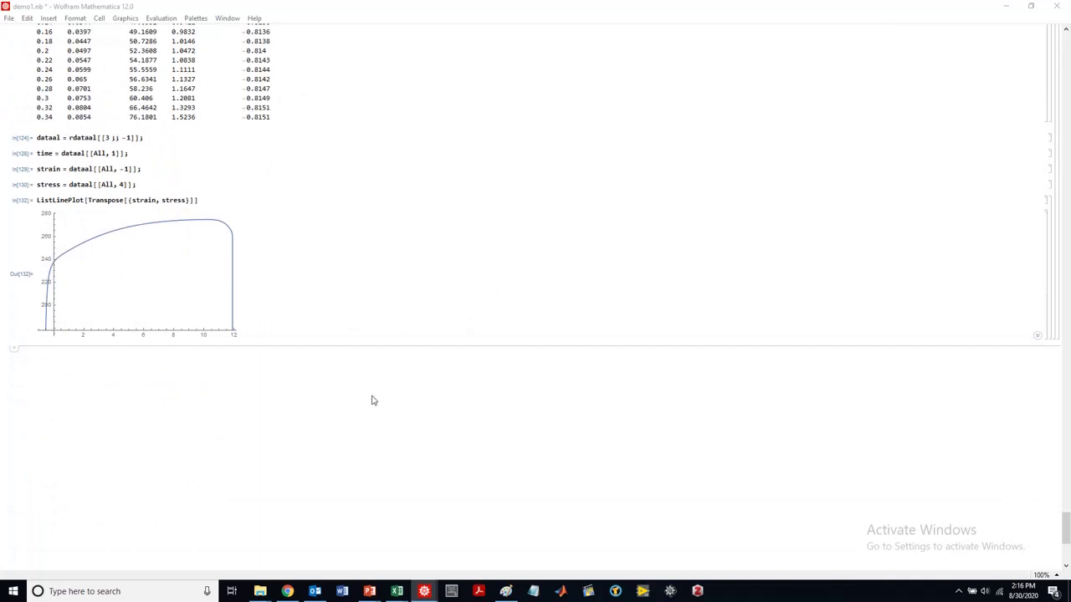
click(9, 17)
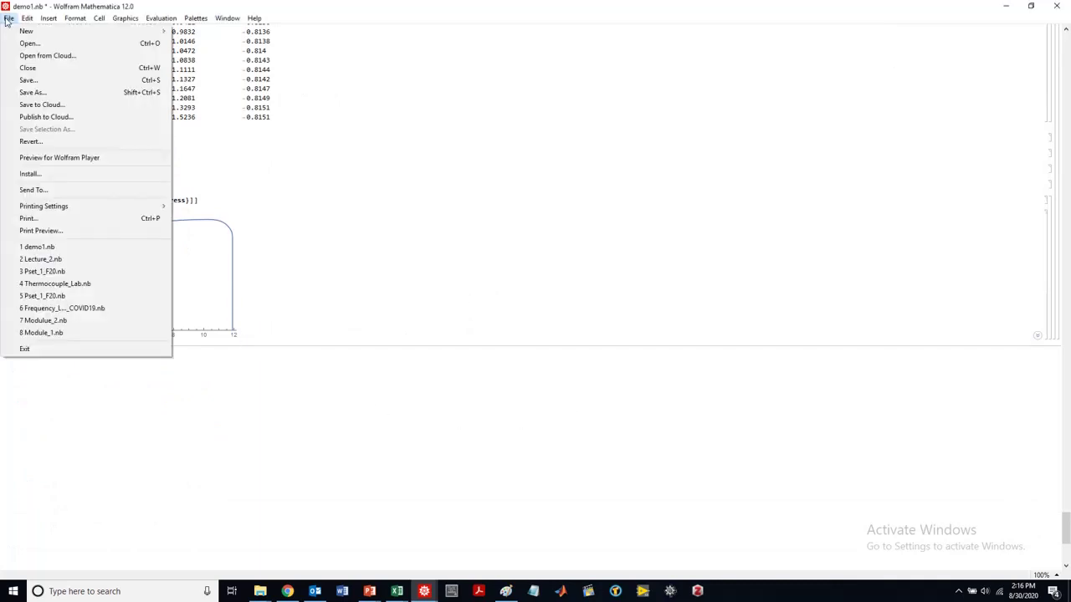
click(33, 82)
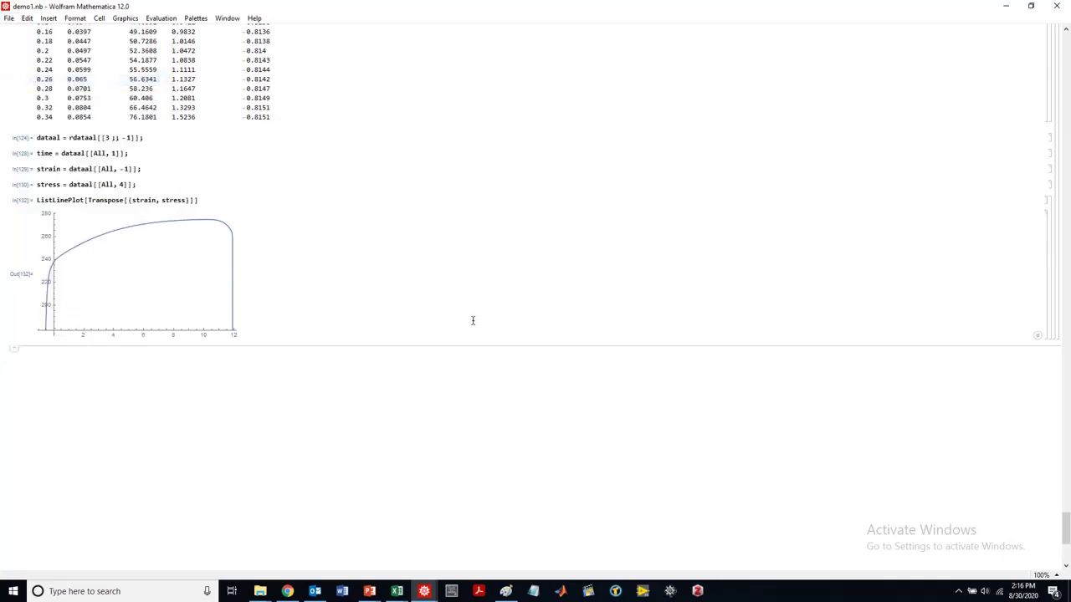
Scroll back through the notebook to review the cells
scroll(471, 316, up, 6)
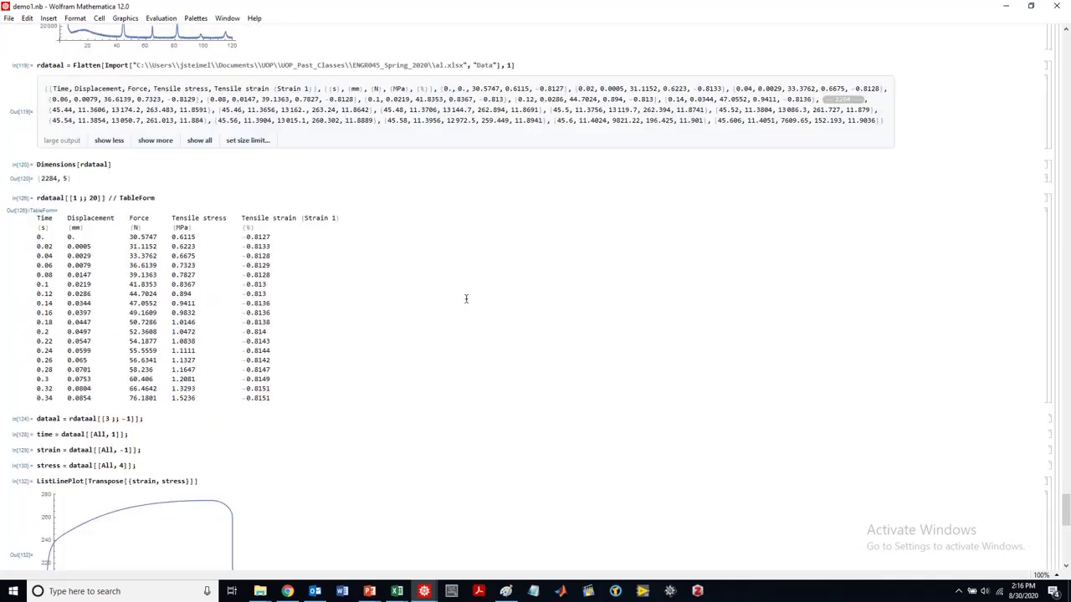
scroll(466, 298, up, 10)
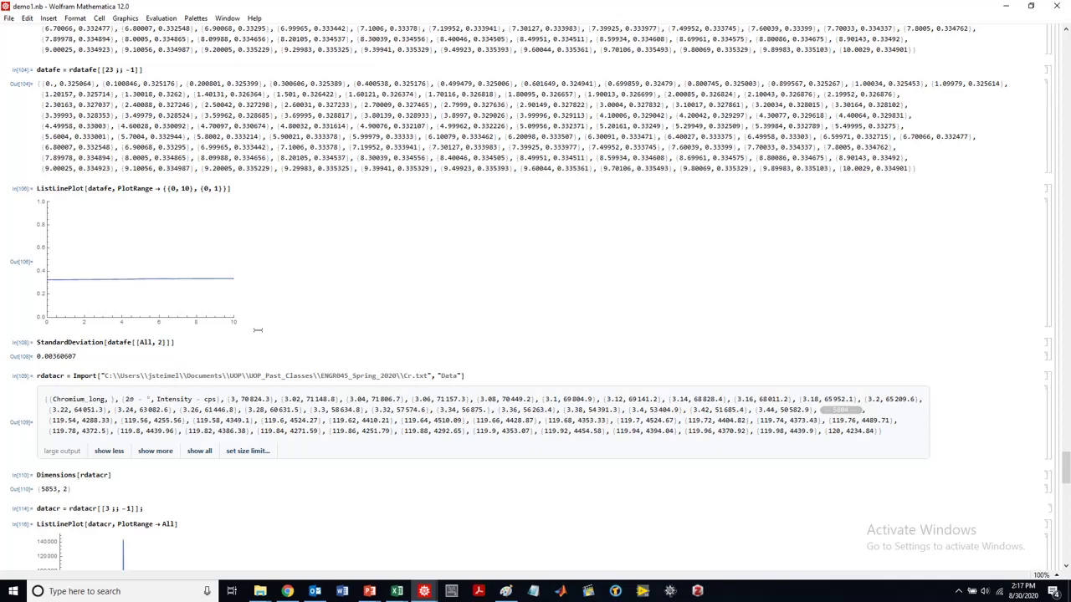
scroll(508, 460, up, 10)
scroll(251, 359, down, 18)
scroll(251, 359, down, 15)
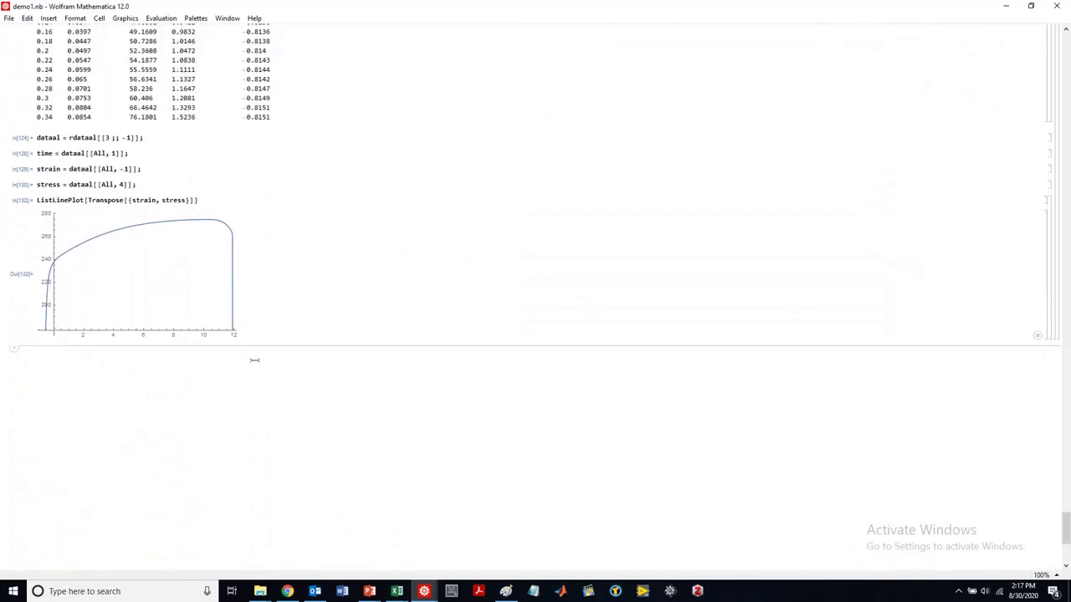
scroll(263, 352, up, 4)
scroll(379, 278, up, 8)
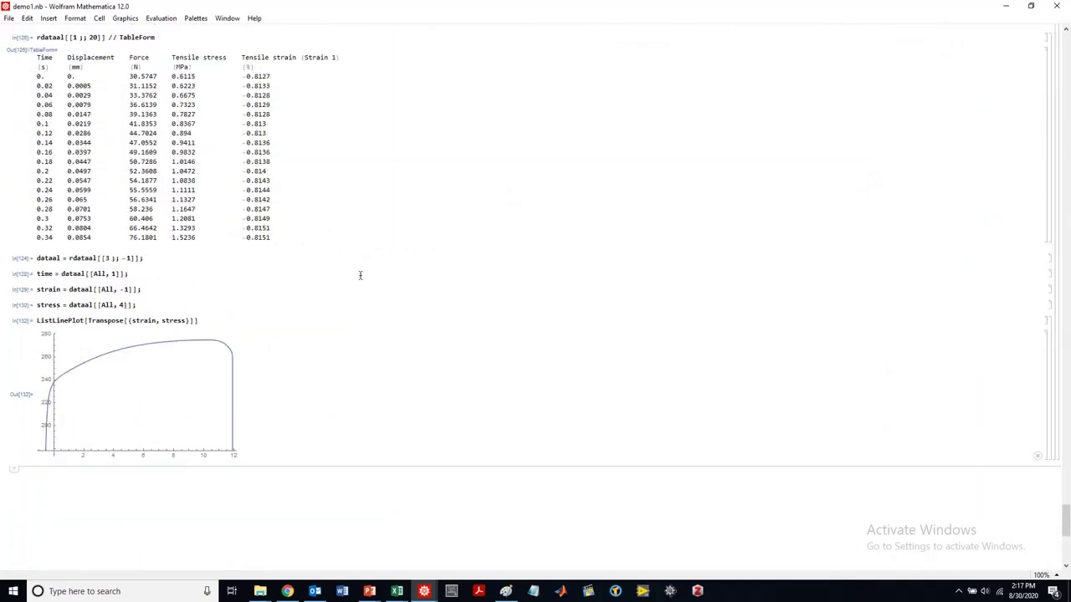